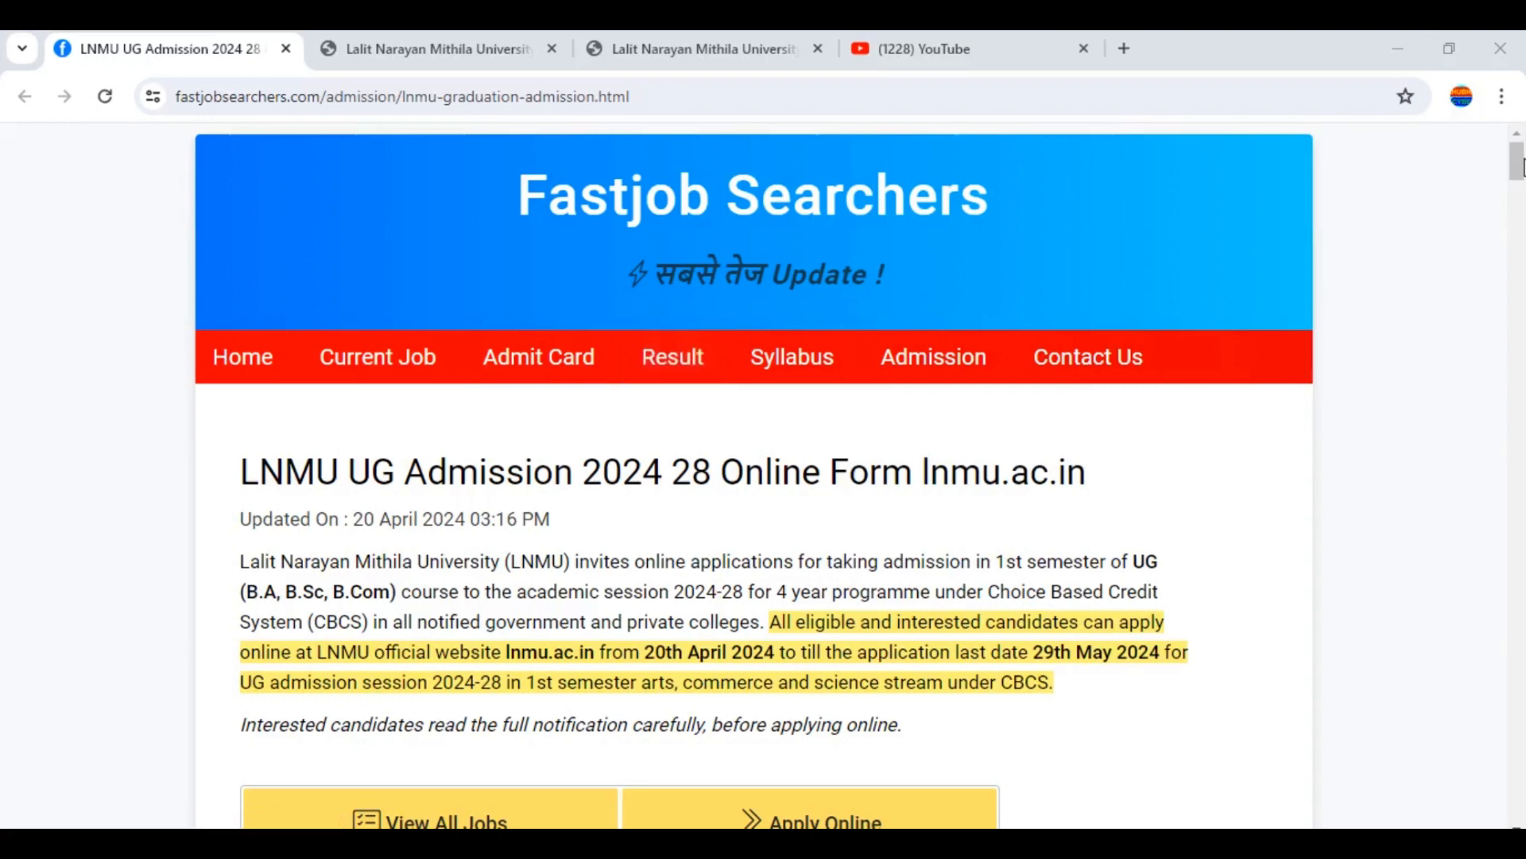
# Scroll to the LNMU UG Admission 2024 Important Links table, then switch to the LNMU registration form tab
pyautogui.moveTo(1520, 167); pyautogui.dragTo(1522, 204)
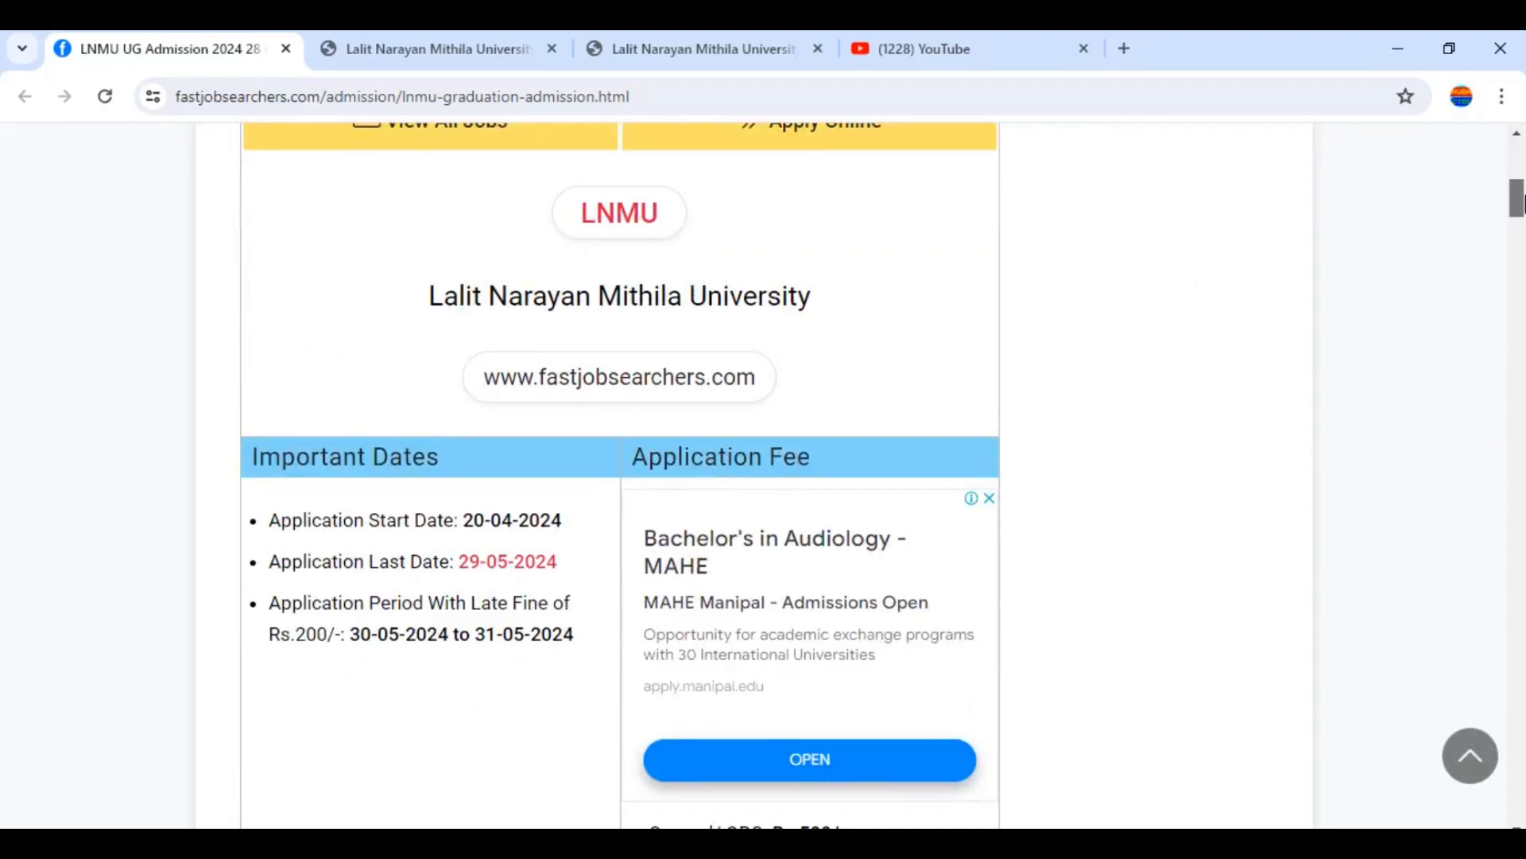
pyautogui.moveTo(1525, 204); pyautogui.dragTo(1525, 235)
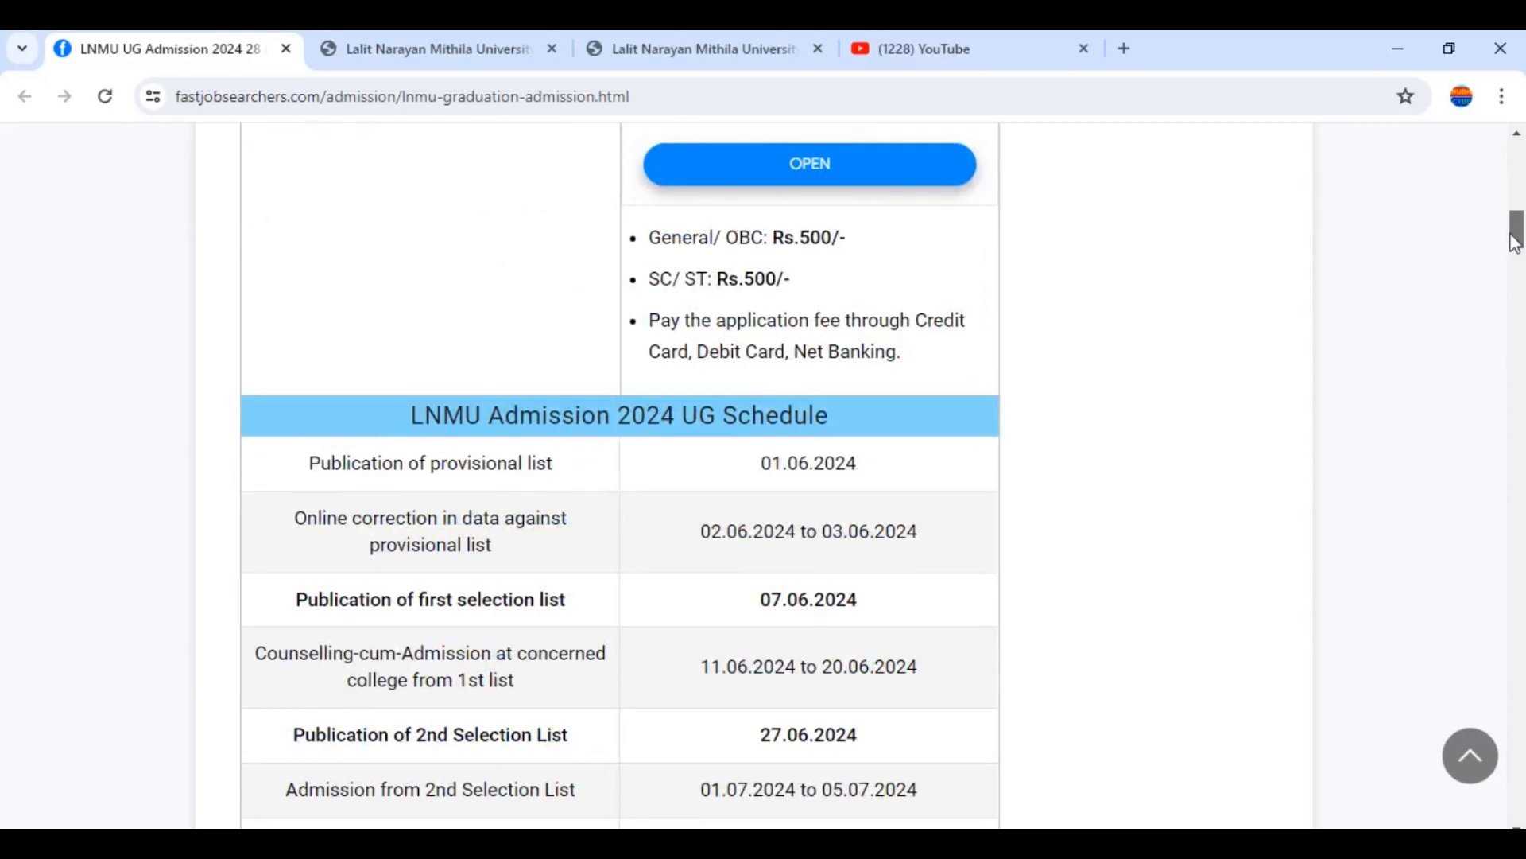
pyautogui.moveTo(1520, 230); pyautogui.dragTo(1521, 263)
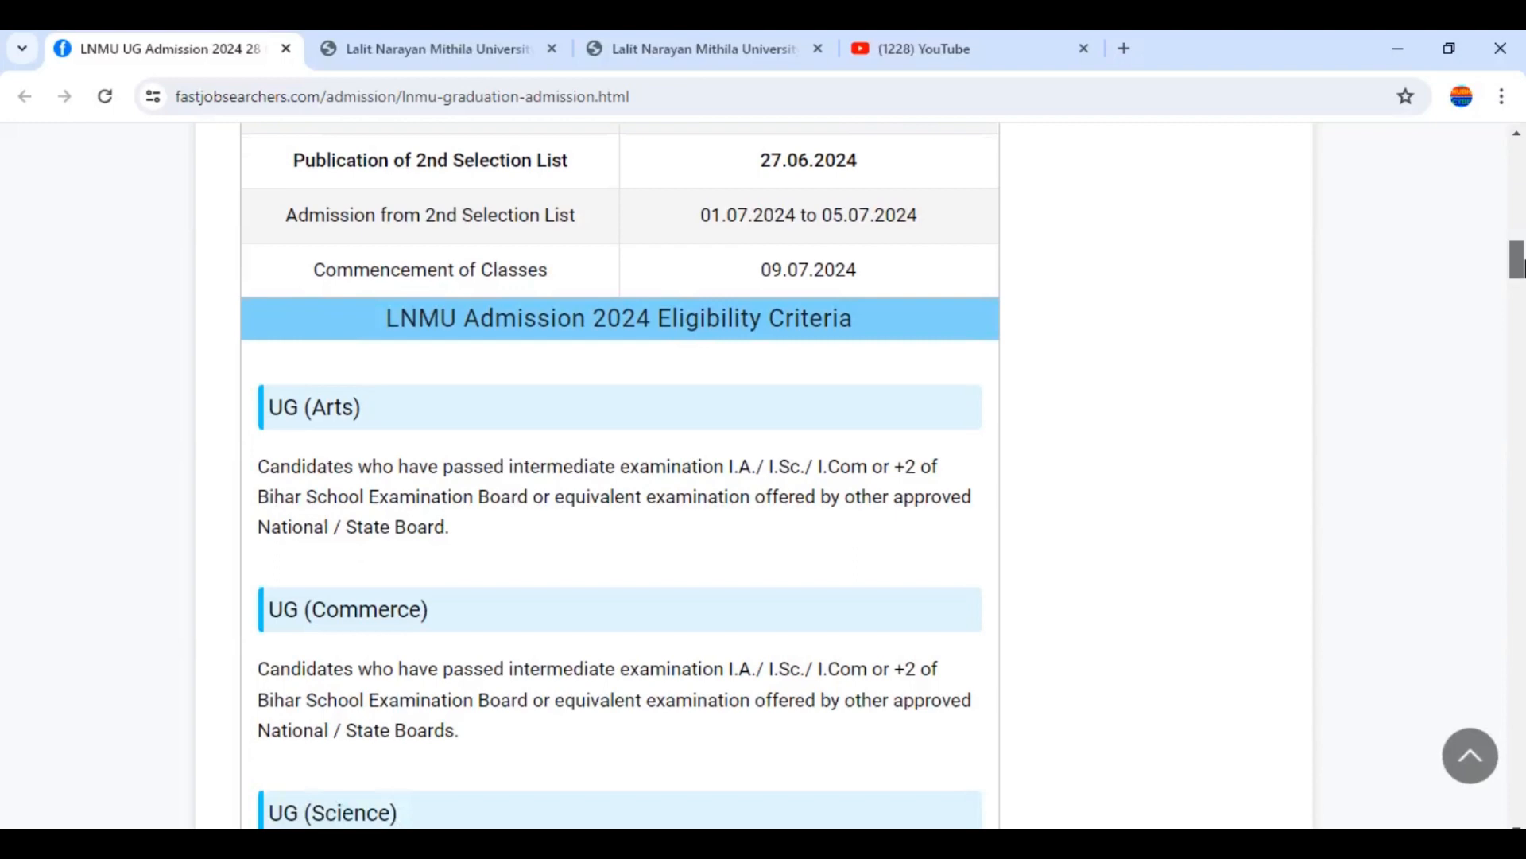
pyautogui.moveTo(1518, 262); pyautogui.dragTo(1518, 163)
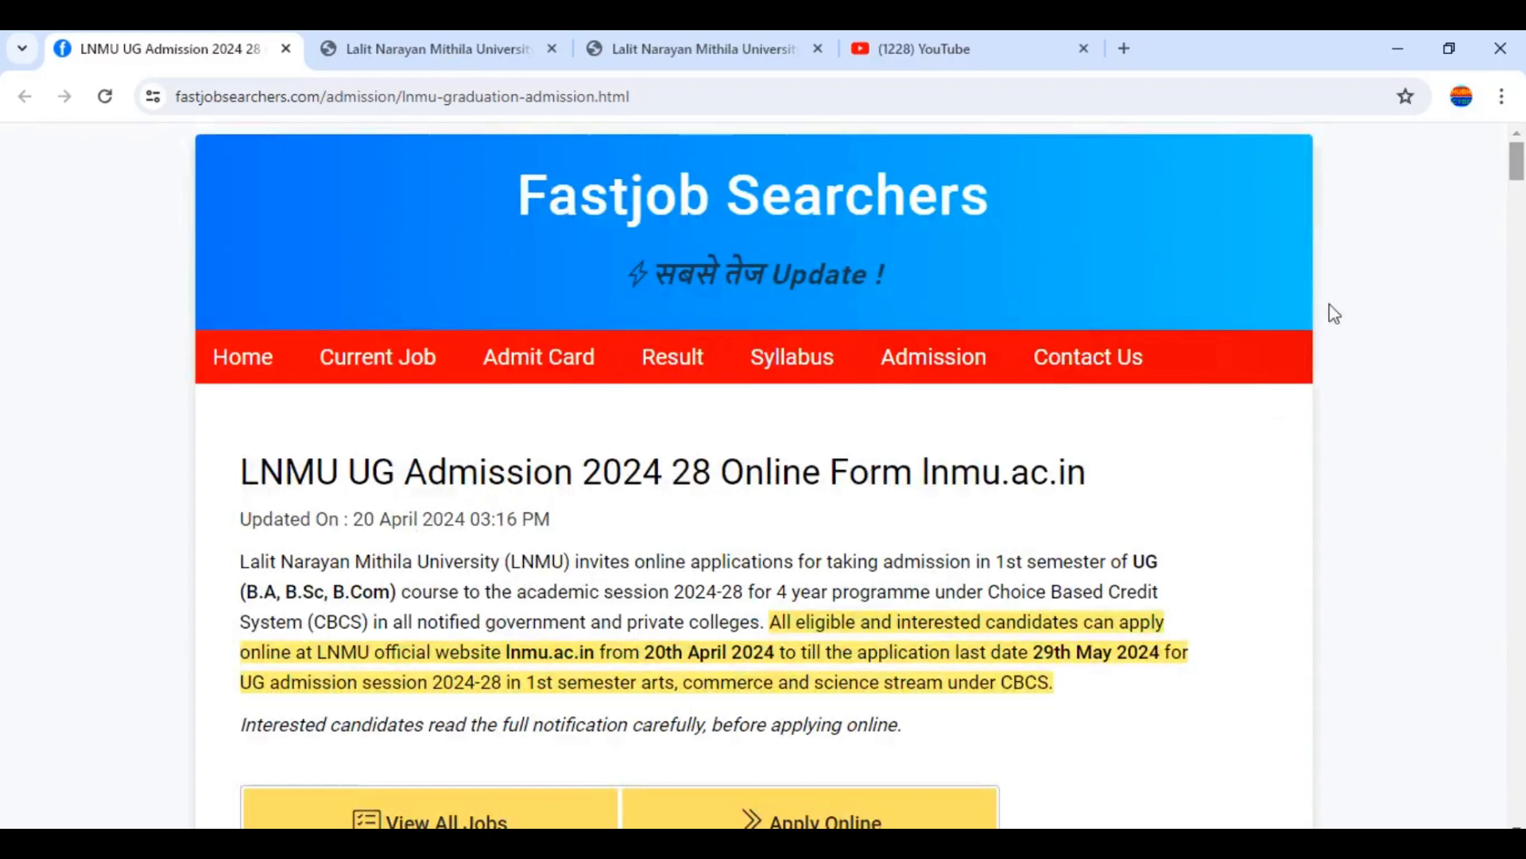
pyautogui.moveTo(1519, 165); pyautogui.dragTo(1524, 308)
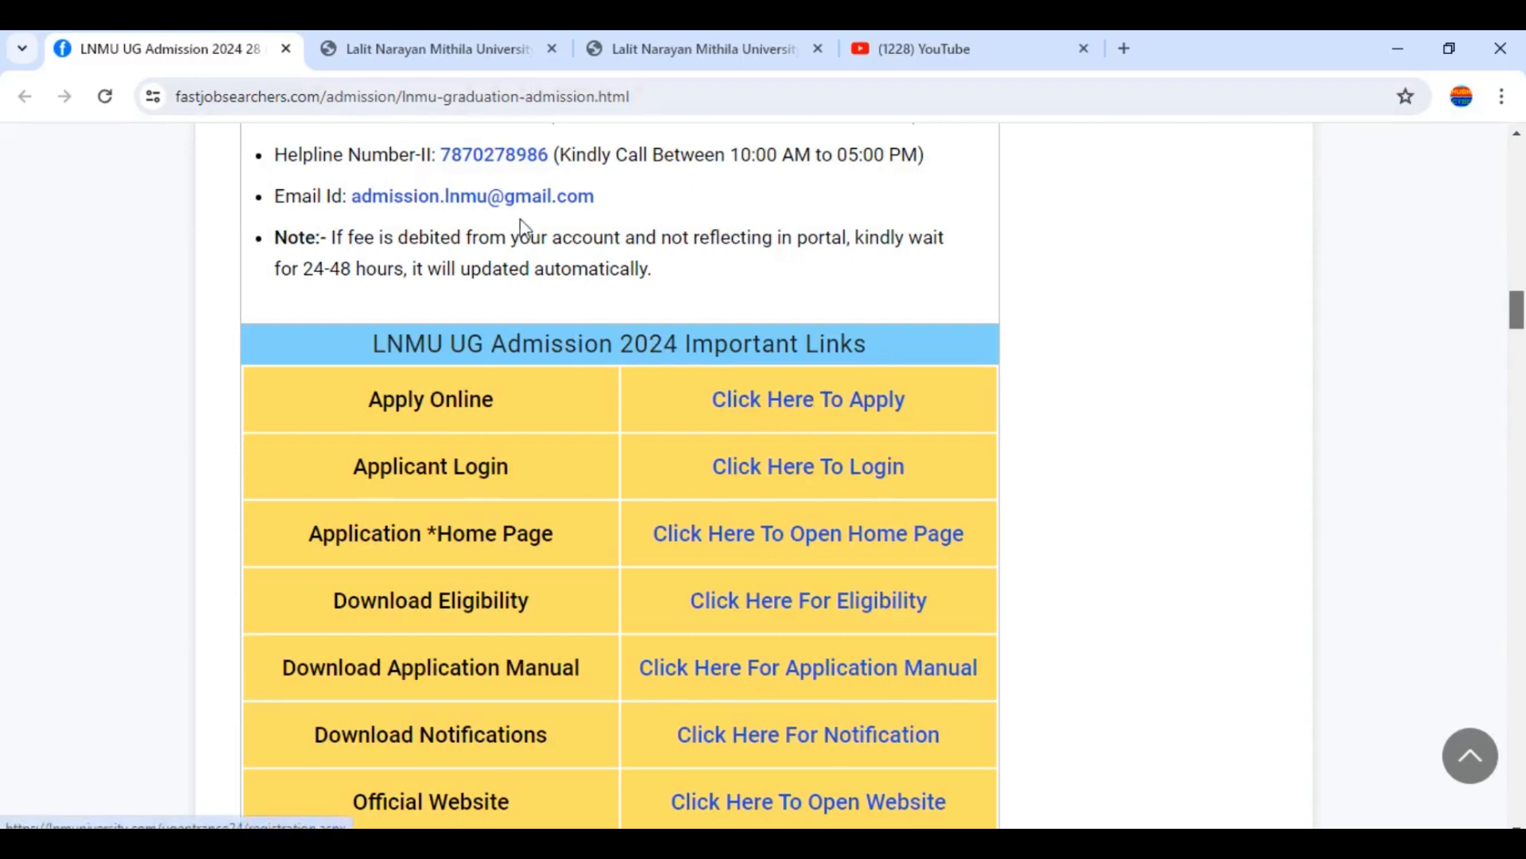
pyautogui.click(470, 49)
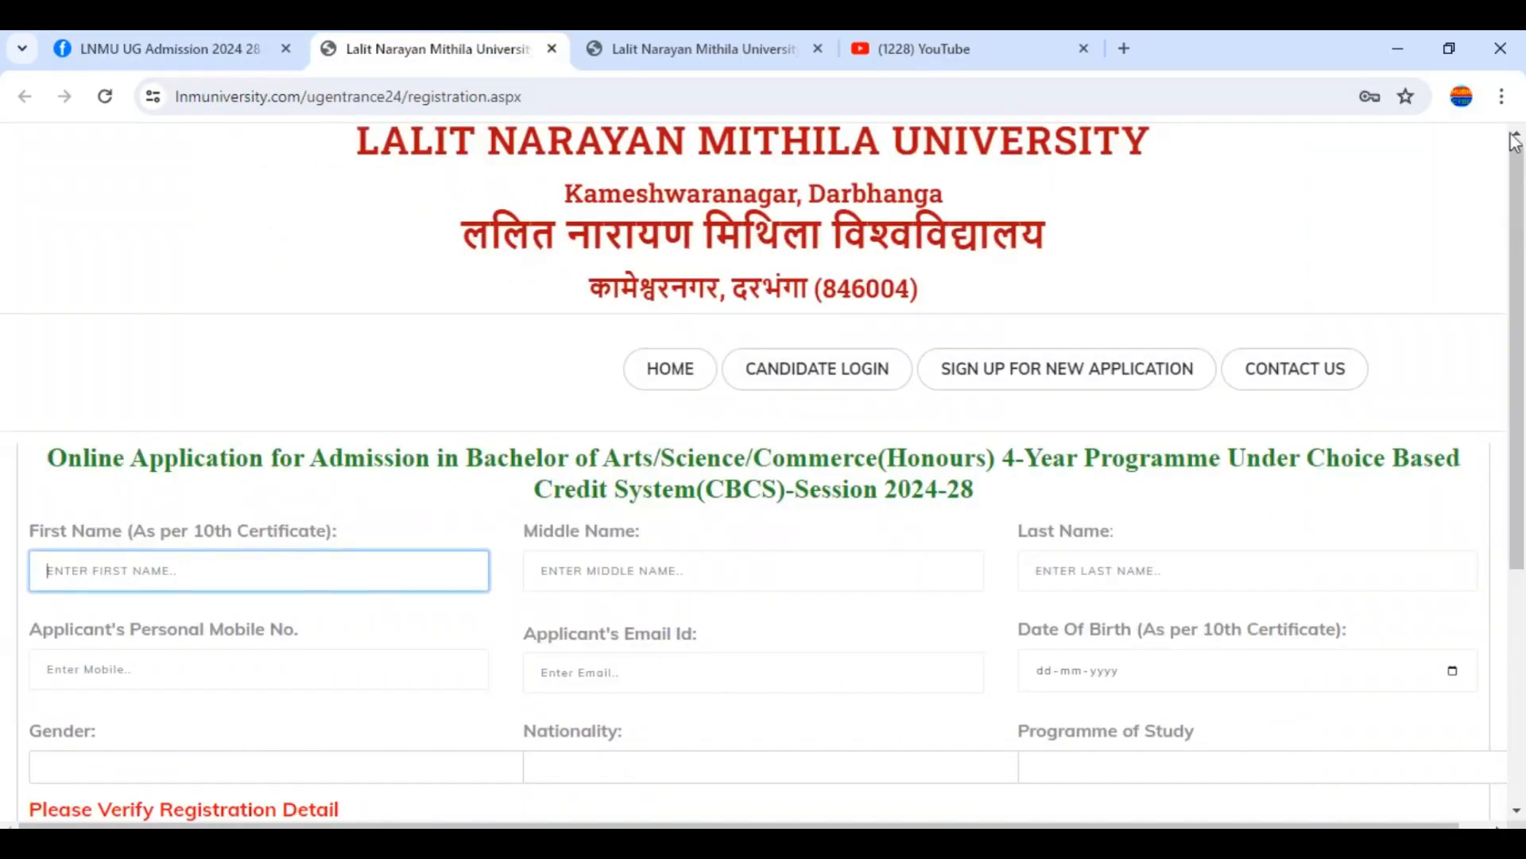
pyautogui.moveTo(1524, 173); pyautogui.dragTo(1523, 189)
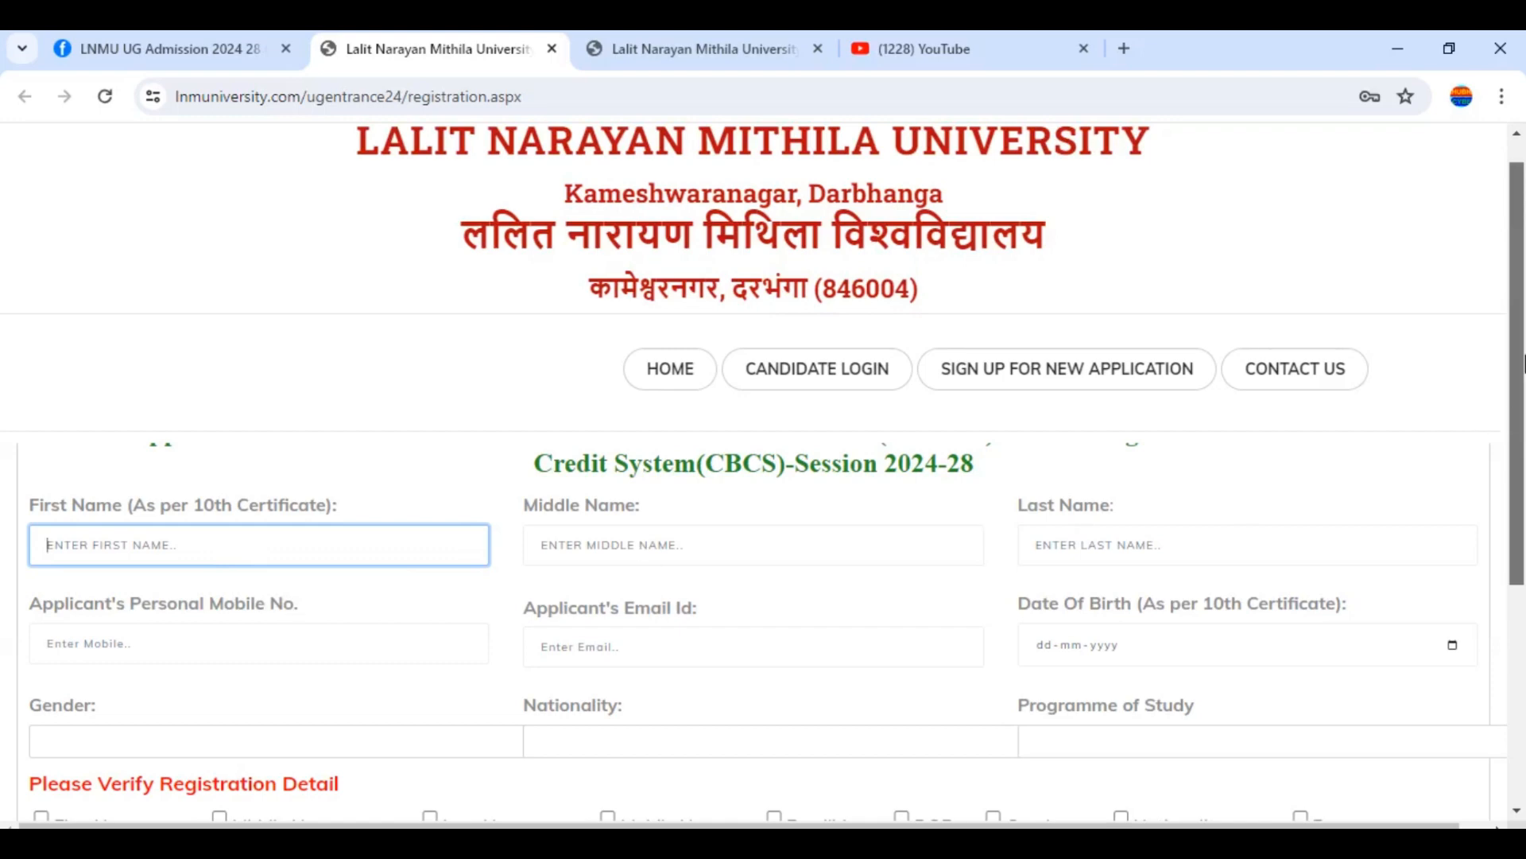
pyautogui.scroll(-1, 1523, 383)
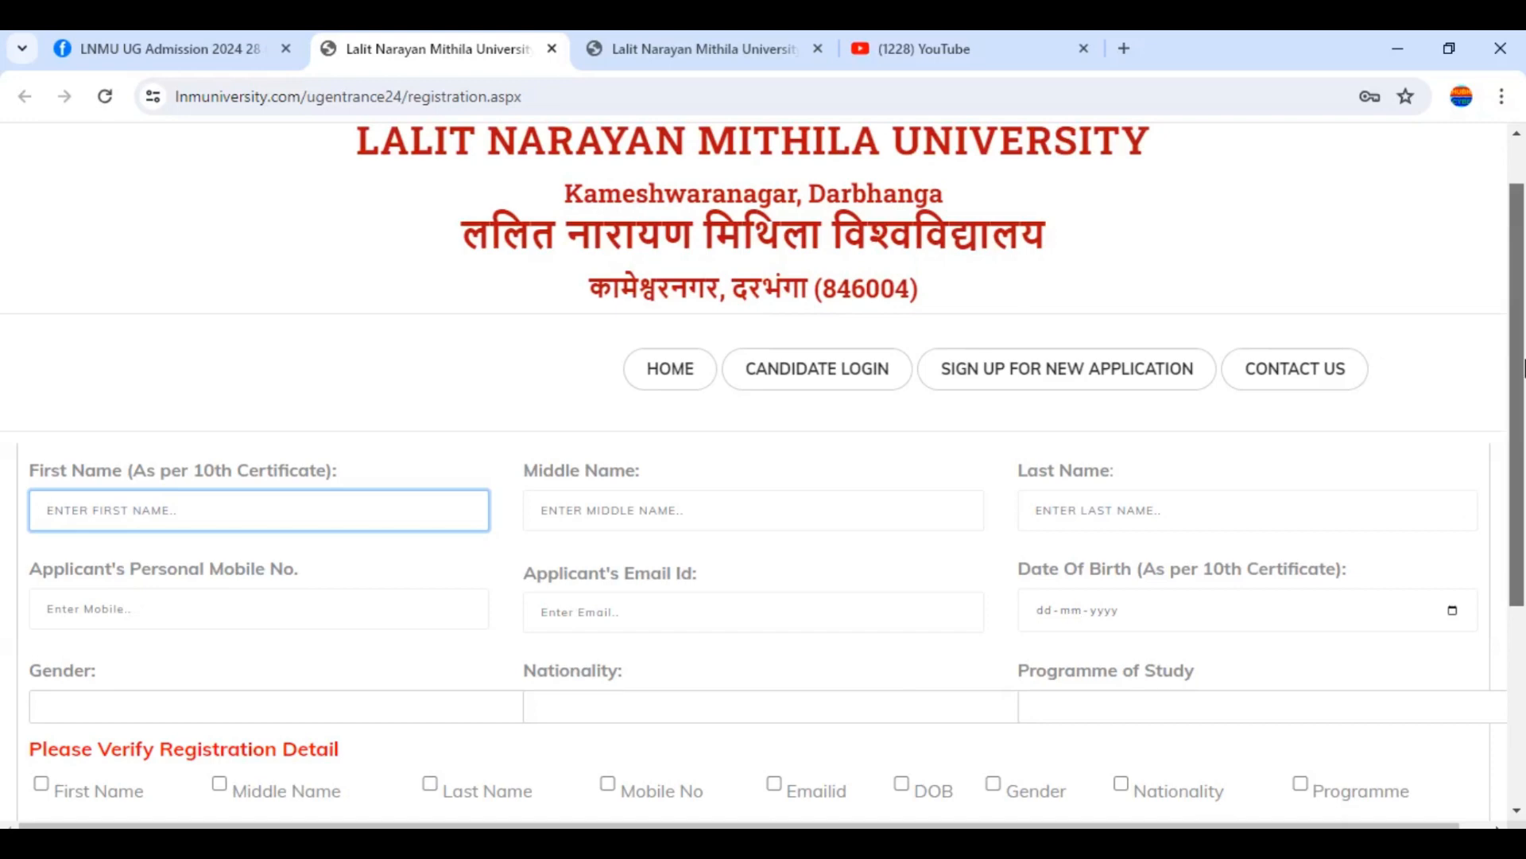
# Scroll down, clear focus from First Name, and list the Arts, Science and Commerce (Hons) programmes
pyautogui.moveTo(1524, 367); pyautogui.dragTo(1524, 375)
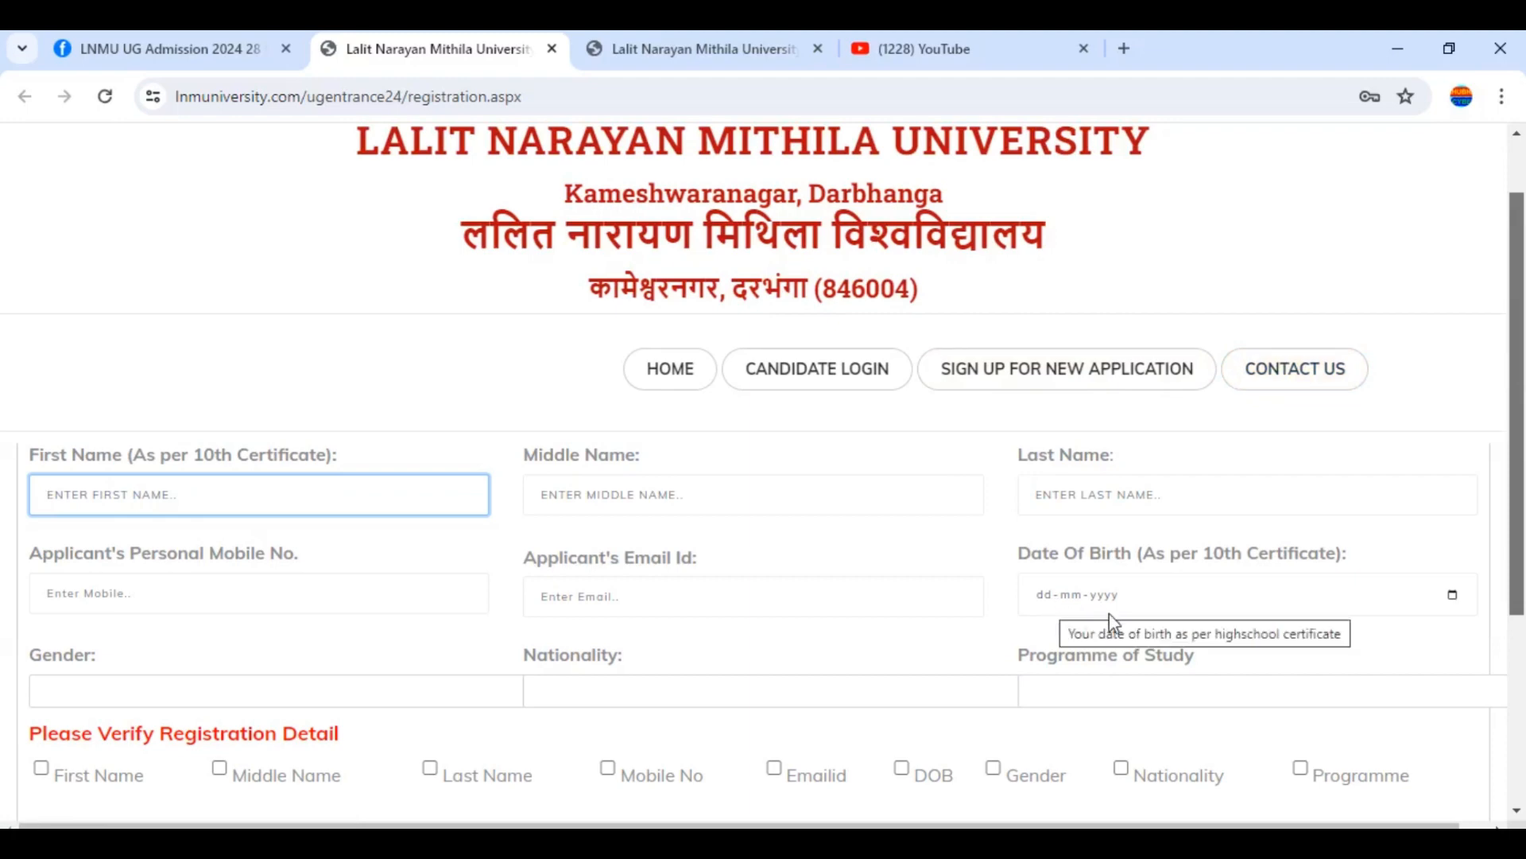
pyautogui.scroll(-1, 1523, 529)
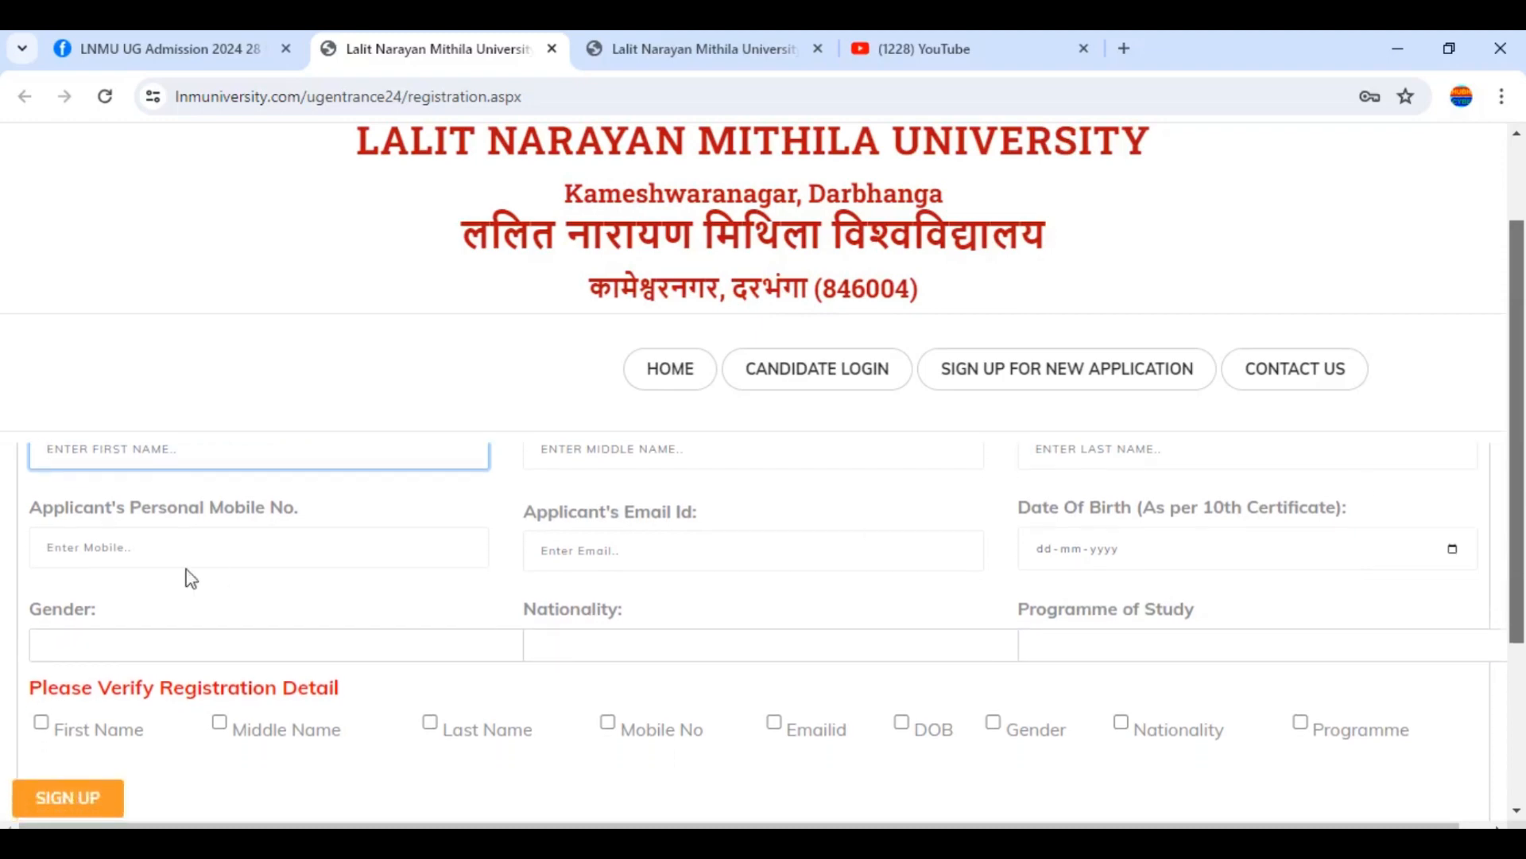
pyautogui.click(163, 624)
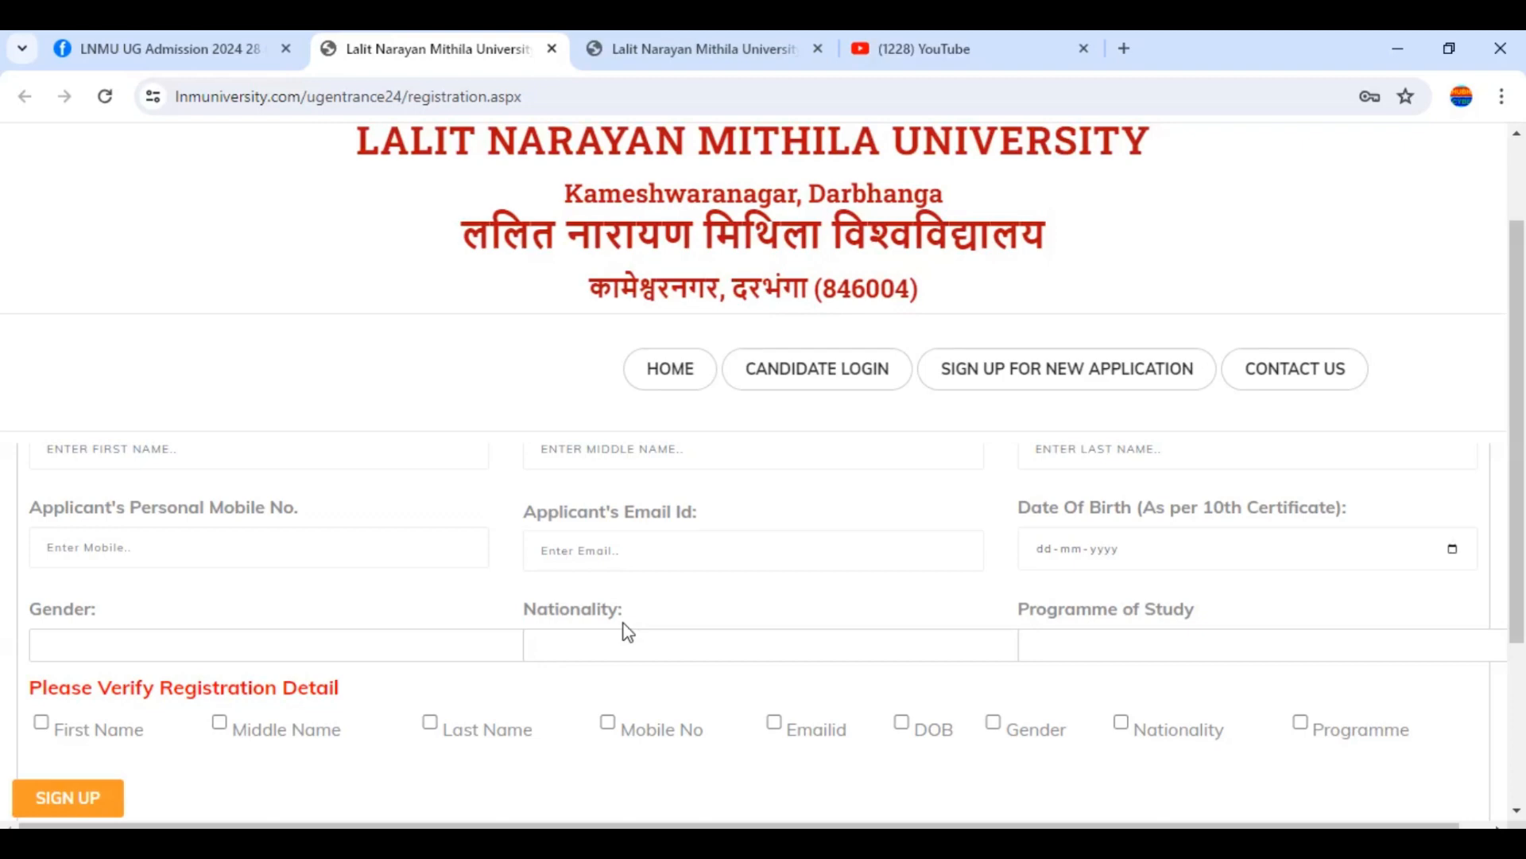
pyautogui.click(1131, 643)
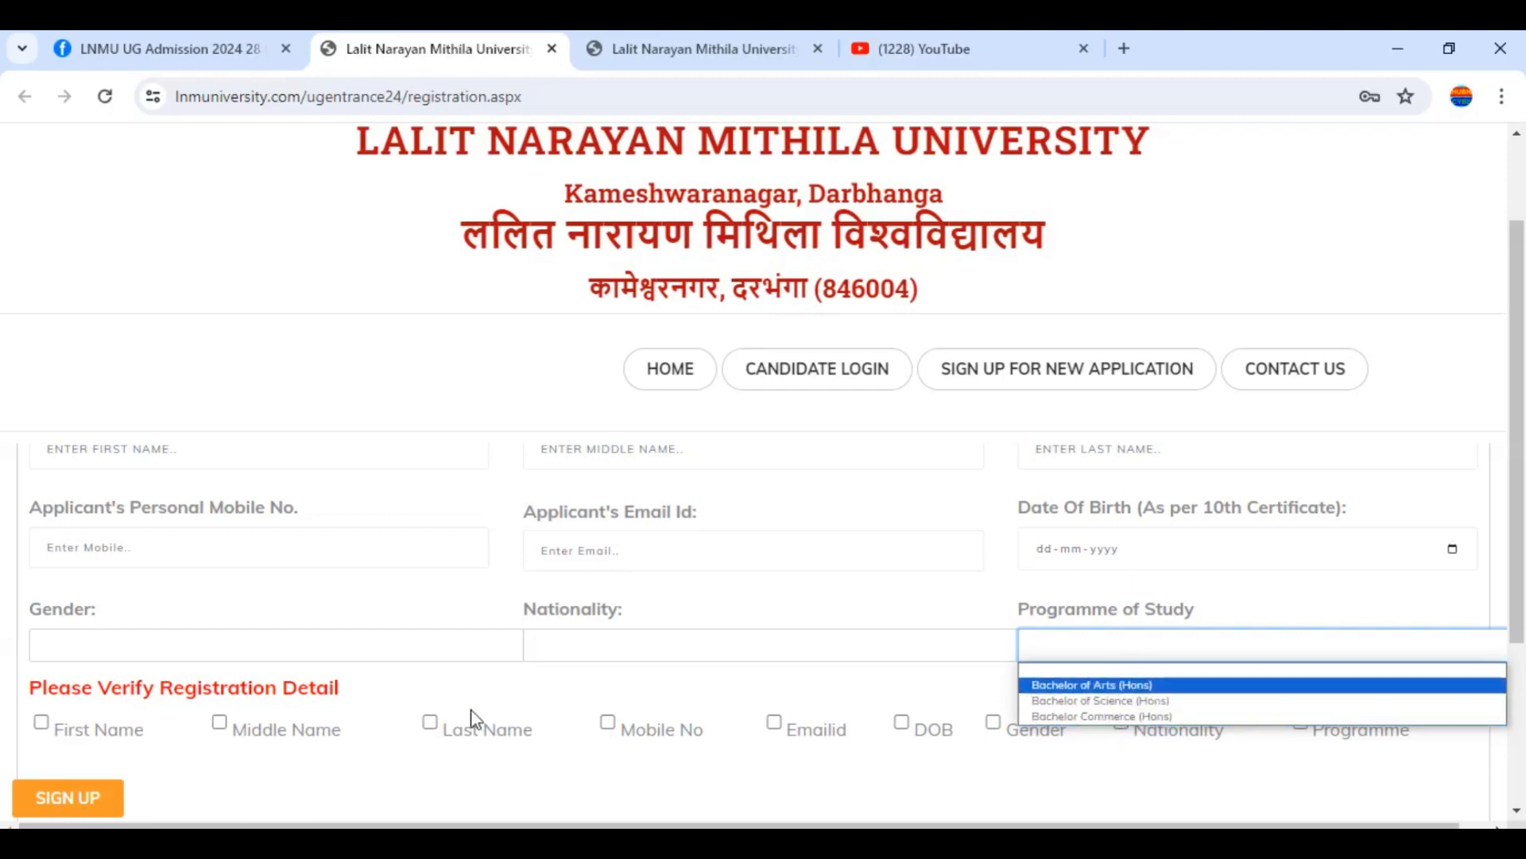
# Verify First Name, Middle Name, Mobile, Email, DOB, Gender, Nationality and Programme checkboxes
pyautogui.click(1524, 349)
pyautogui.moveTo(1524, 353); pyautogui.dragTo(1524, 381)
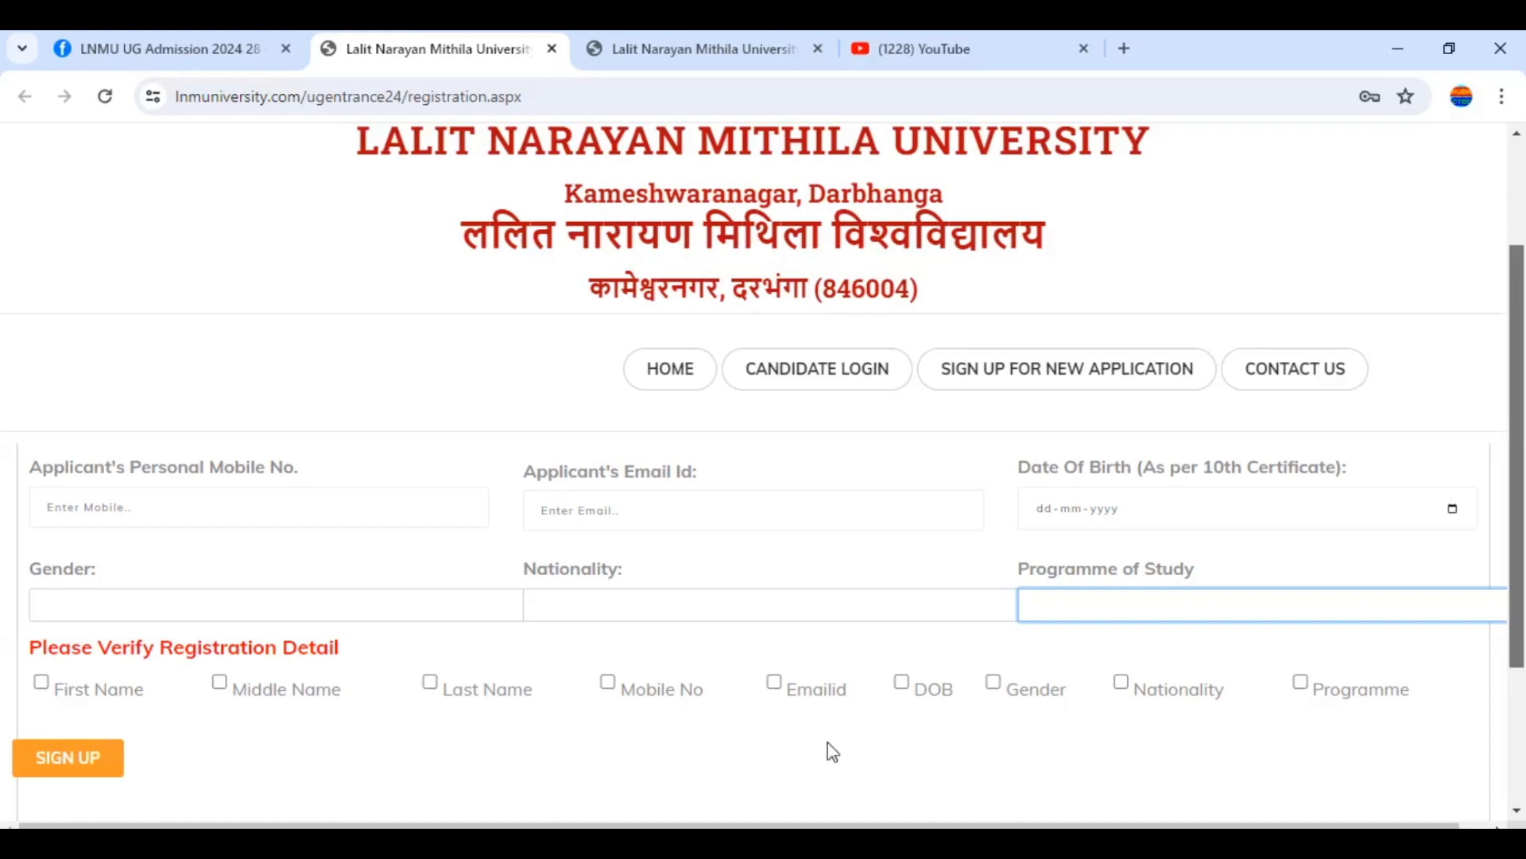
pyautogui.click(41, 682)
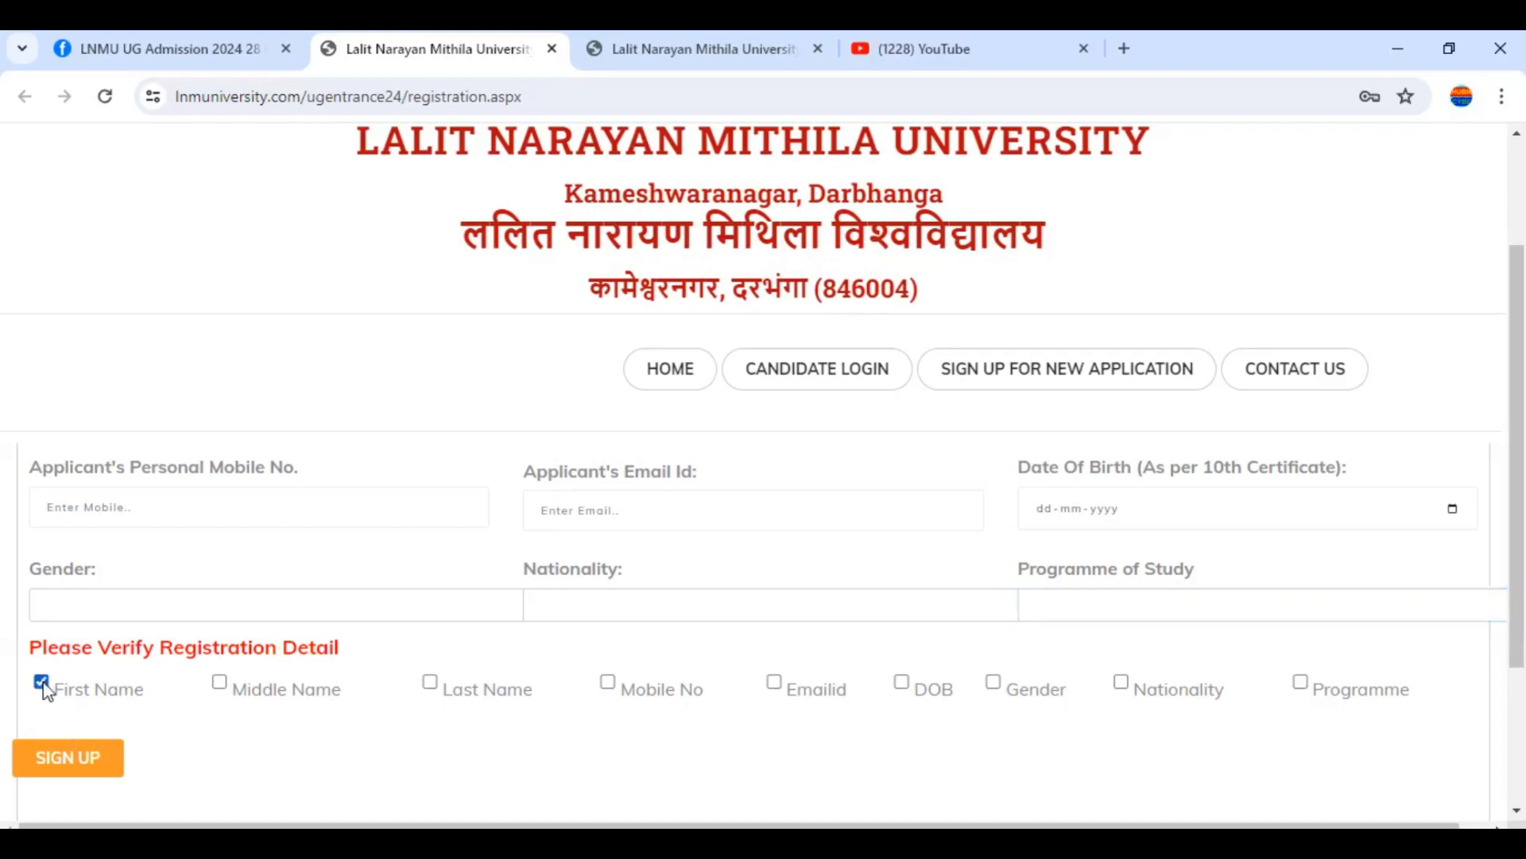
pyautogui.click(220, 682)
pyautogui.click(609, 682)
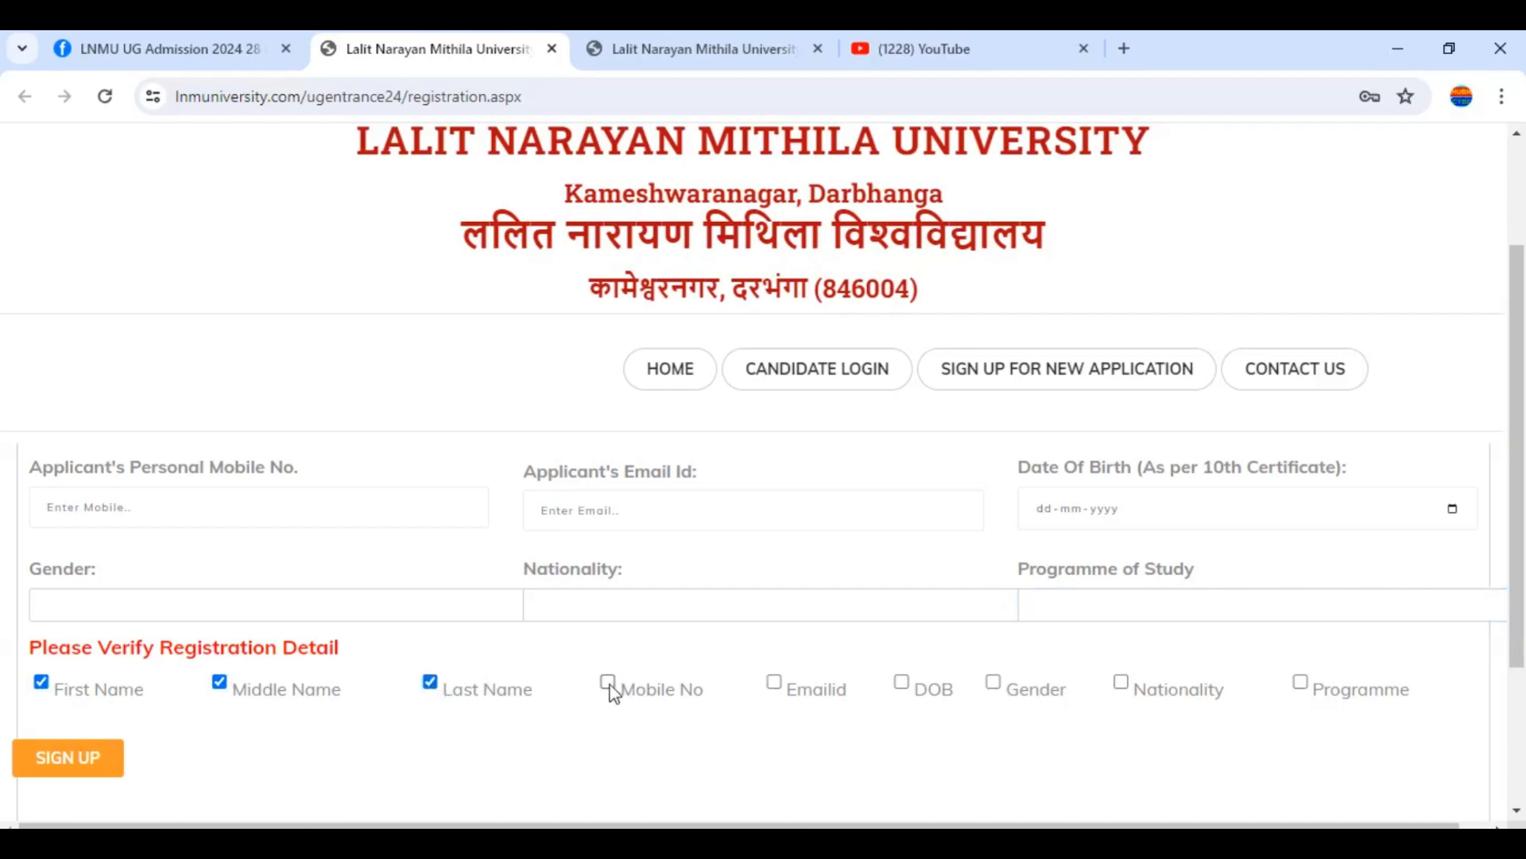
pyautogui.click(773, 684)
pyautogui.click(906, 688)
pyautogui.click(994, 684)
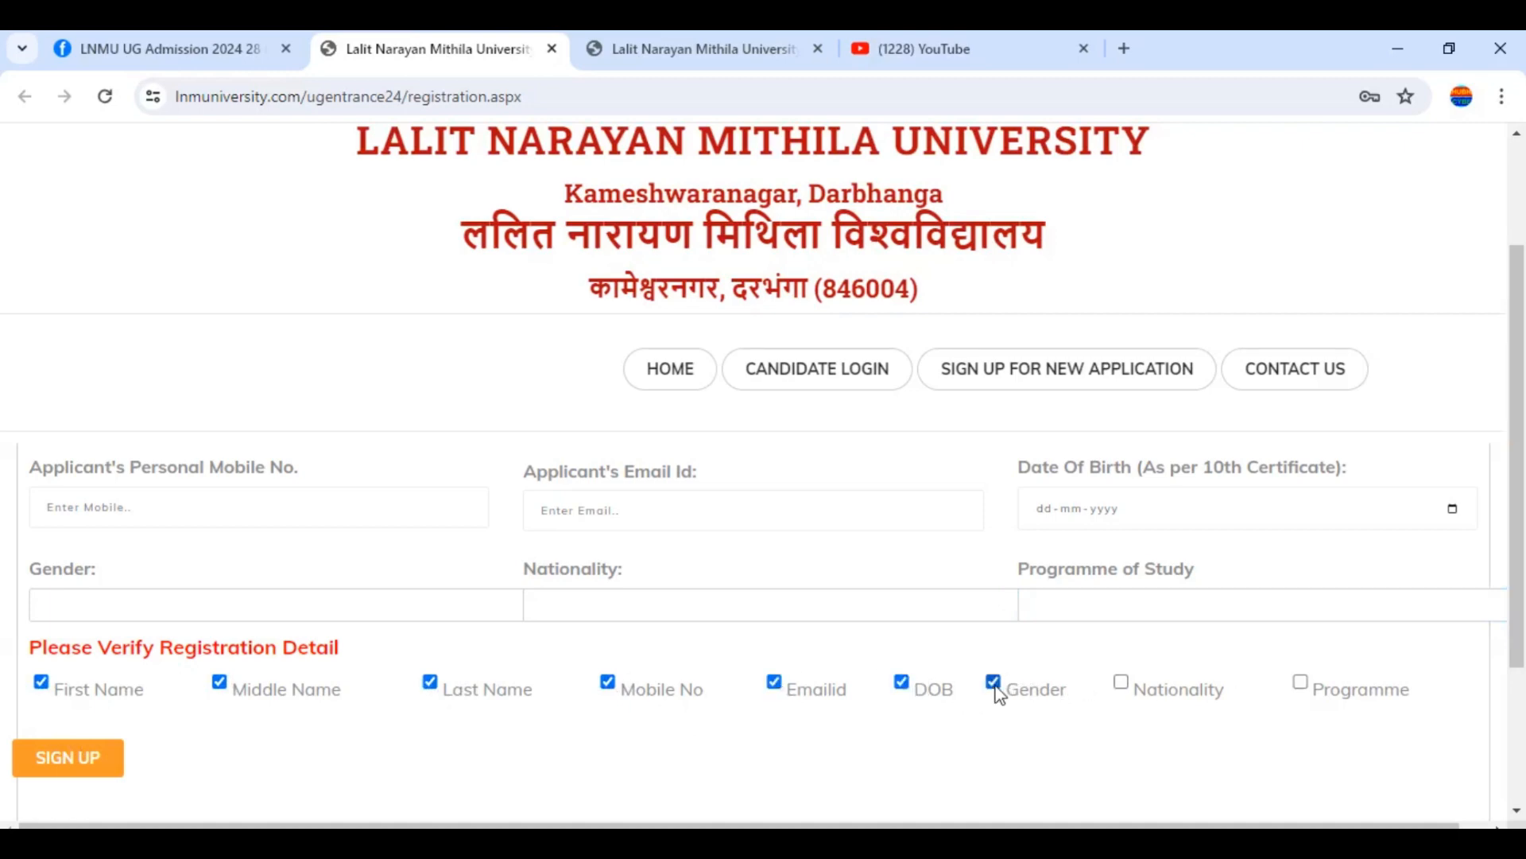
pyautogui.click(1121, 682)
pyautogui.click(1301, 682)
# Switch to the basicinfo.aspx Personal Details tab, review the Religion options, and scroll down the form
pyautogui.click(636, 40)
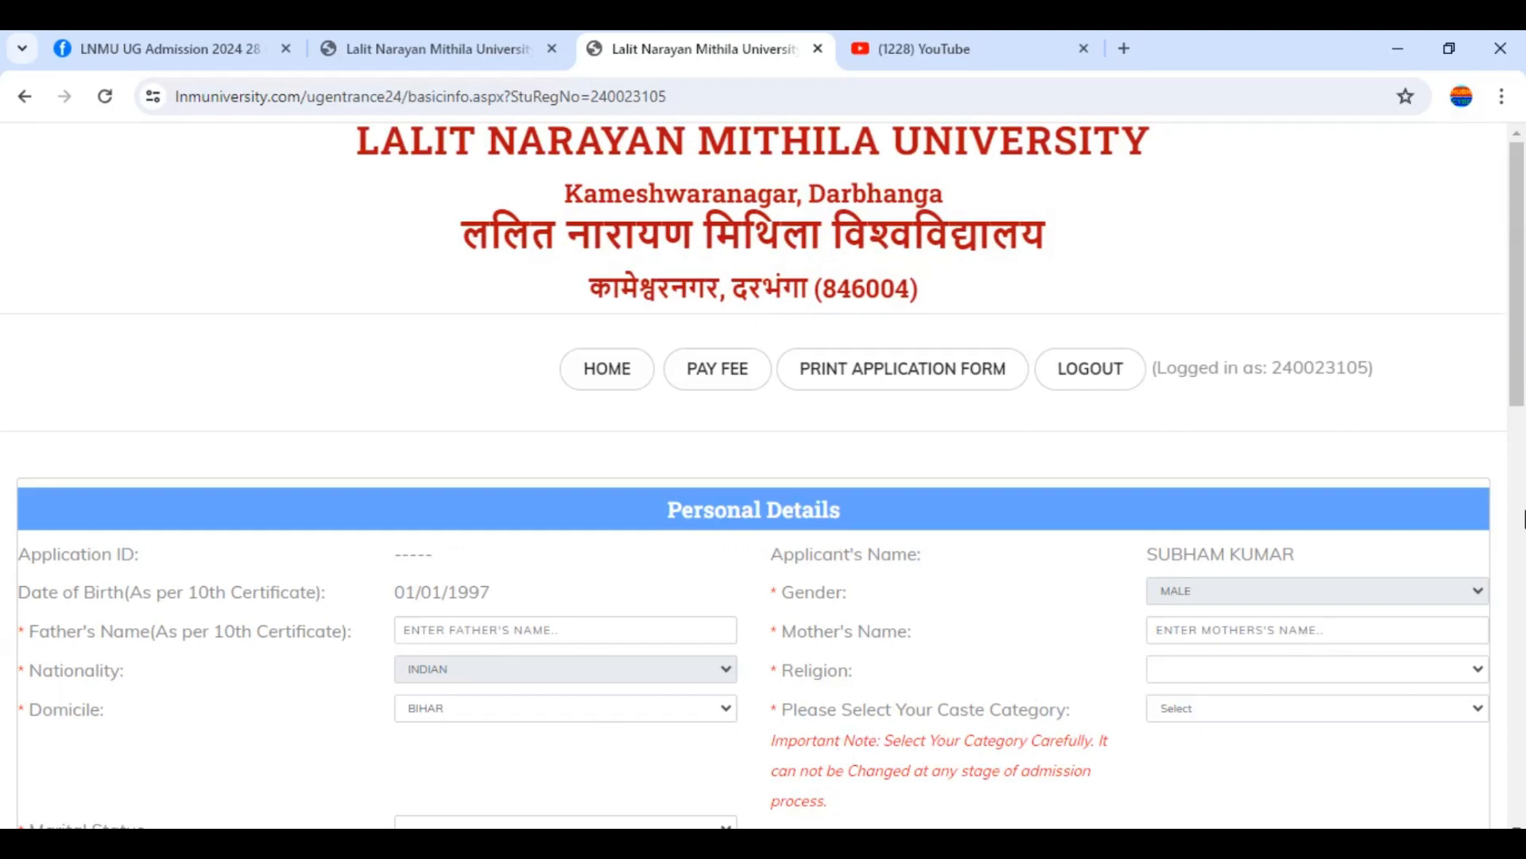
pyautogui.moveTo(1522, 395); pyautogui.dragTo(1522, 403)
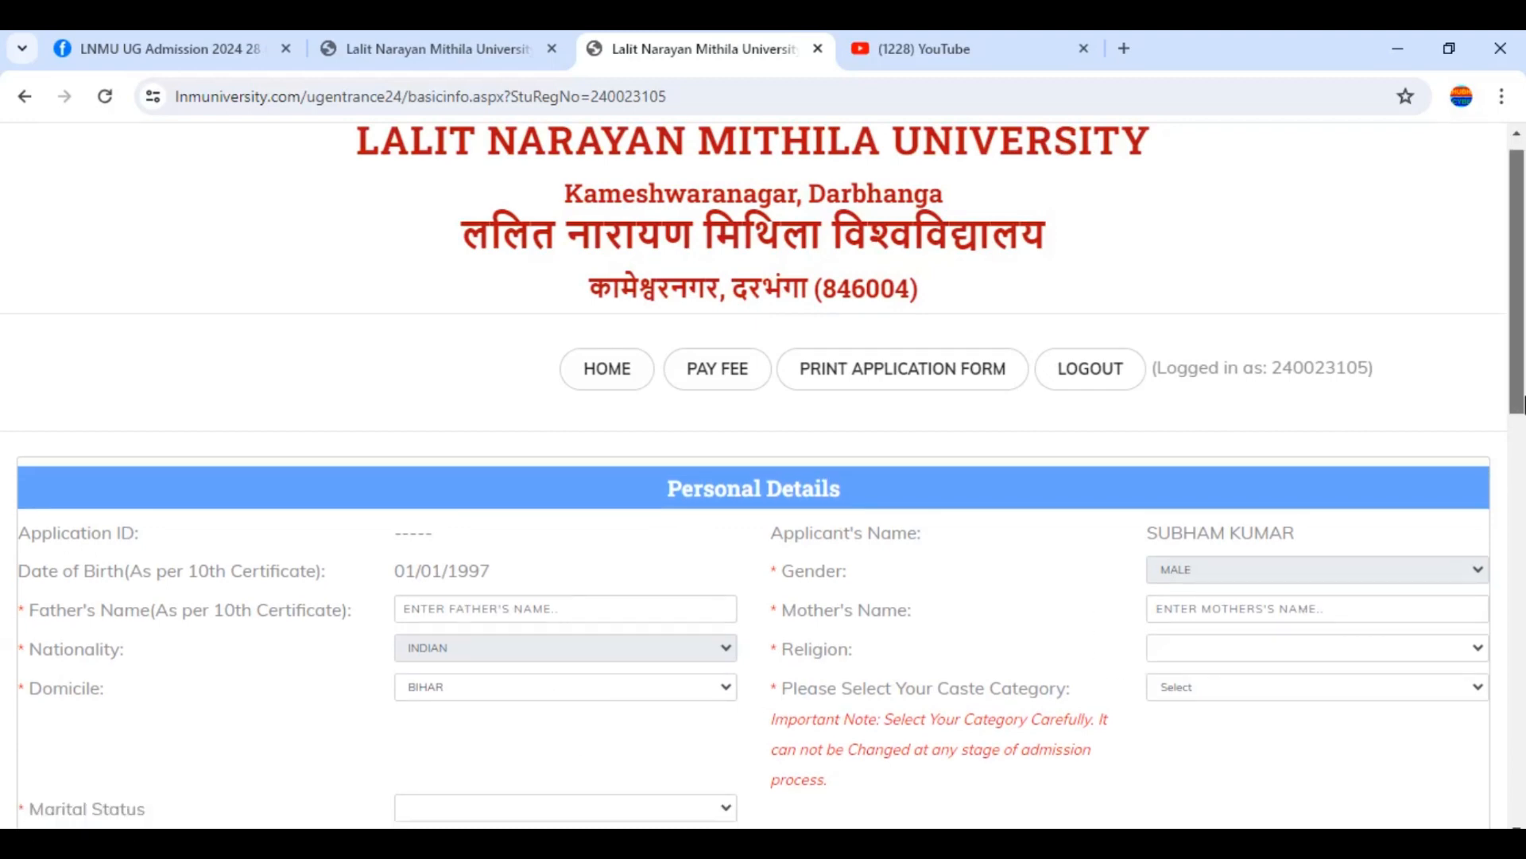
pyautogui.click(1266, 660)
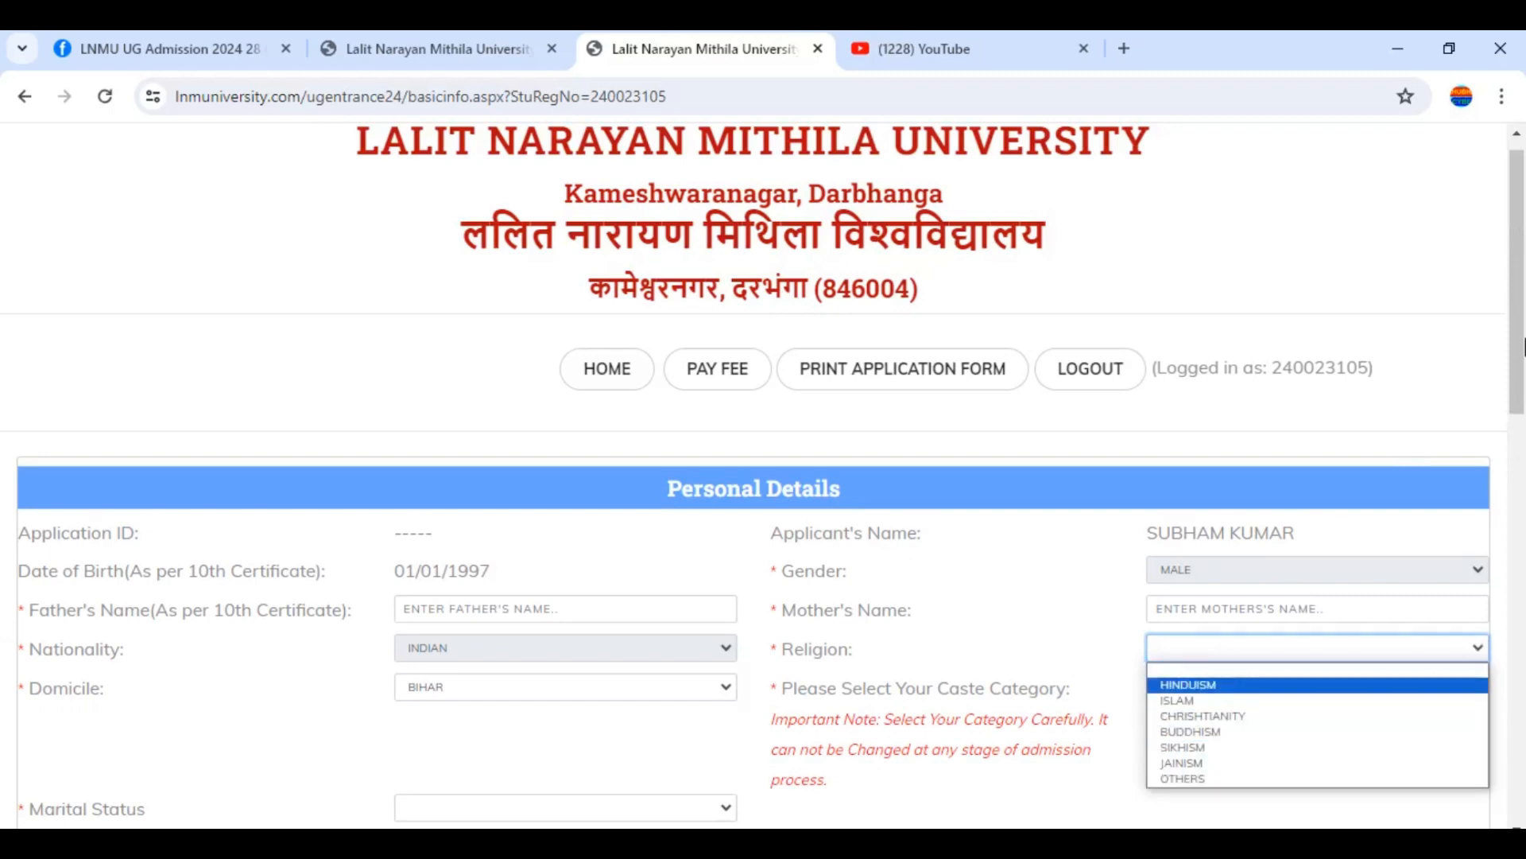
pyautogui.moveTo(1523, 348); pyautogui.dragTo(1523, 369)
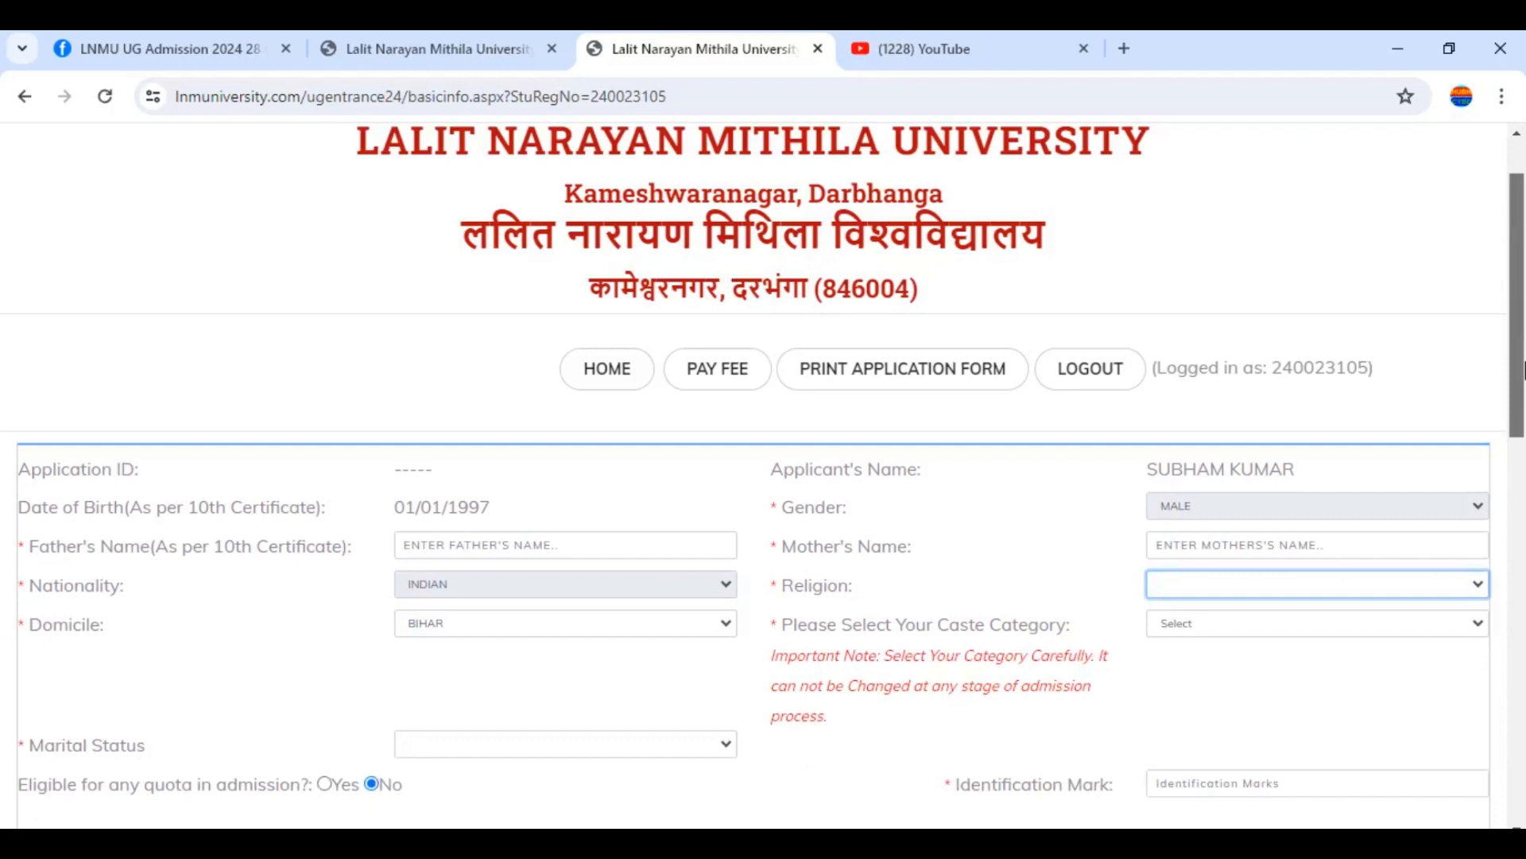
pyautogui.moveTo(1523, 368); pyautogui.dragTo(1523, 386)
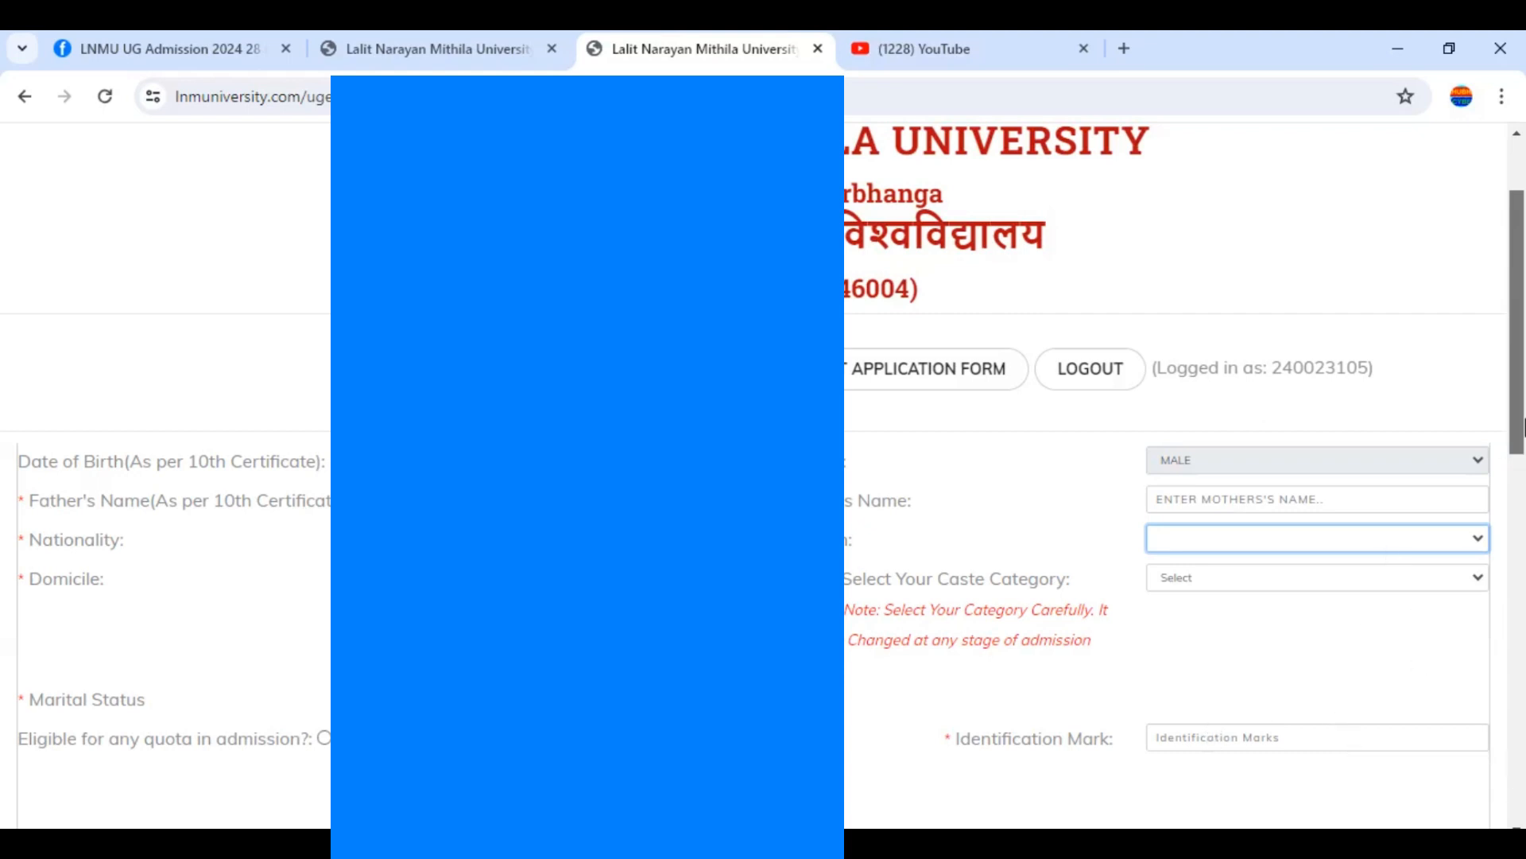
# Scroll down and put the cursor in the identity proof number field
pyautogui.moveTo(1523, 401); pyautogui.dragTo(1523, 517)
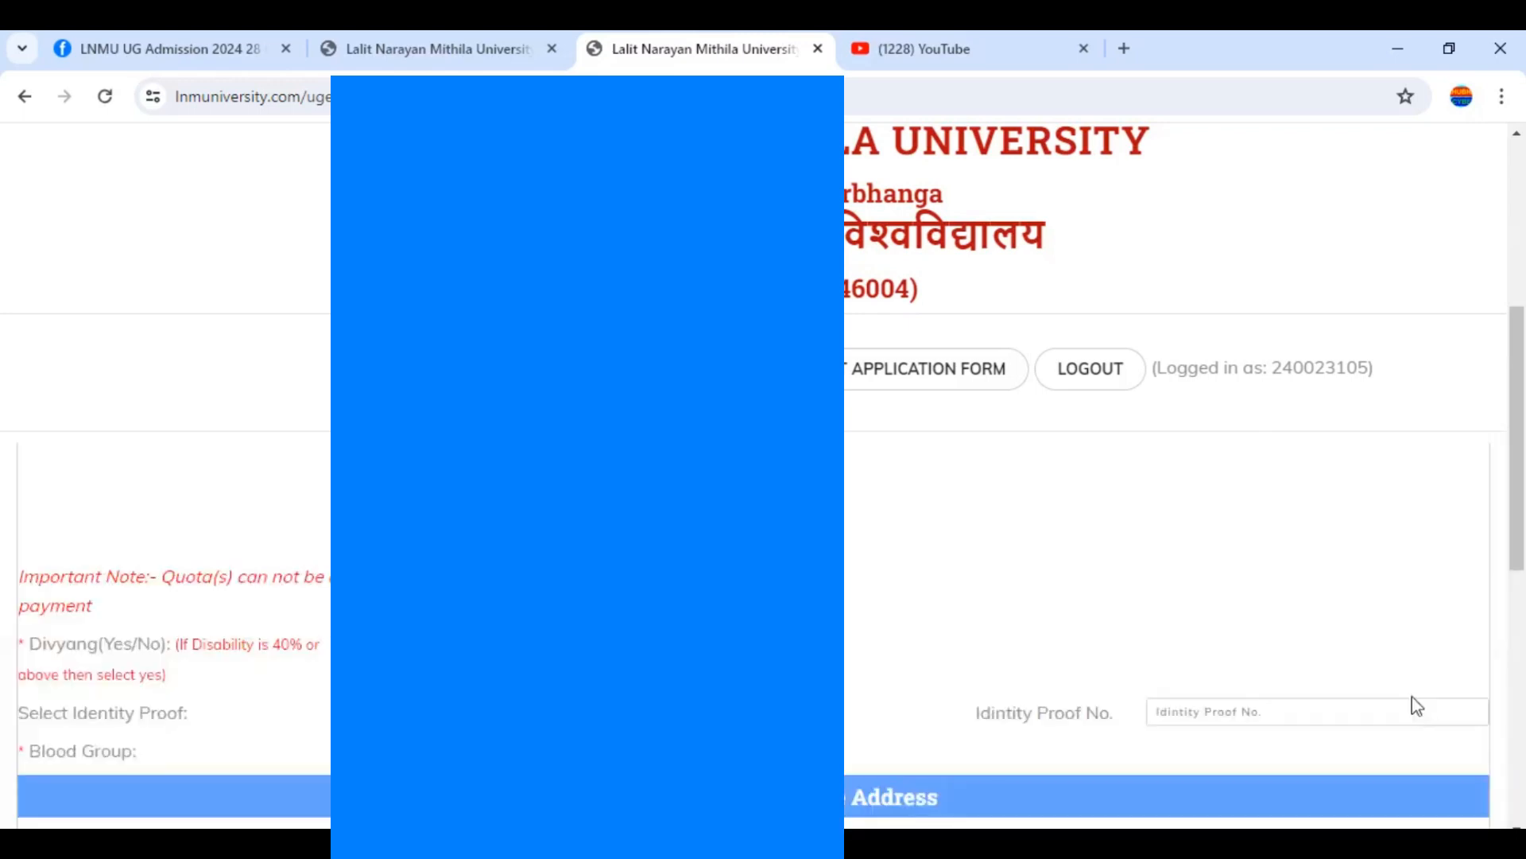
pyautogui.moveTo(1517, 449); pyautogui.dragTo(1517, 462)
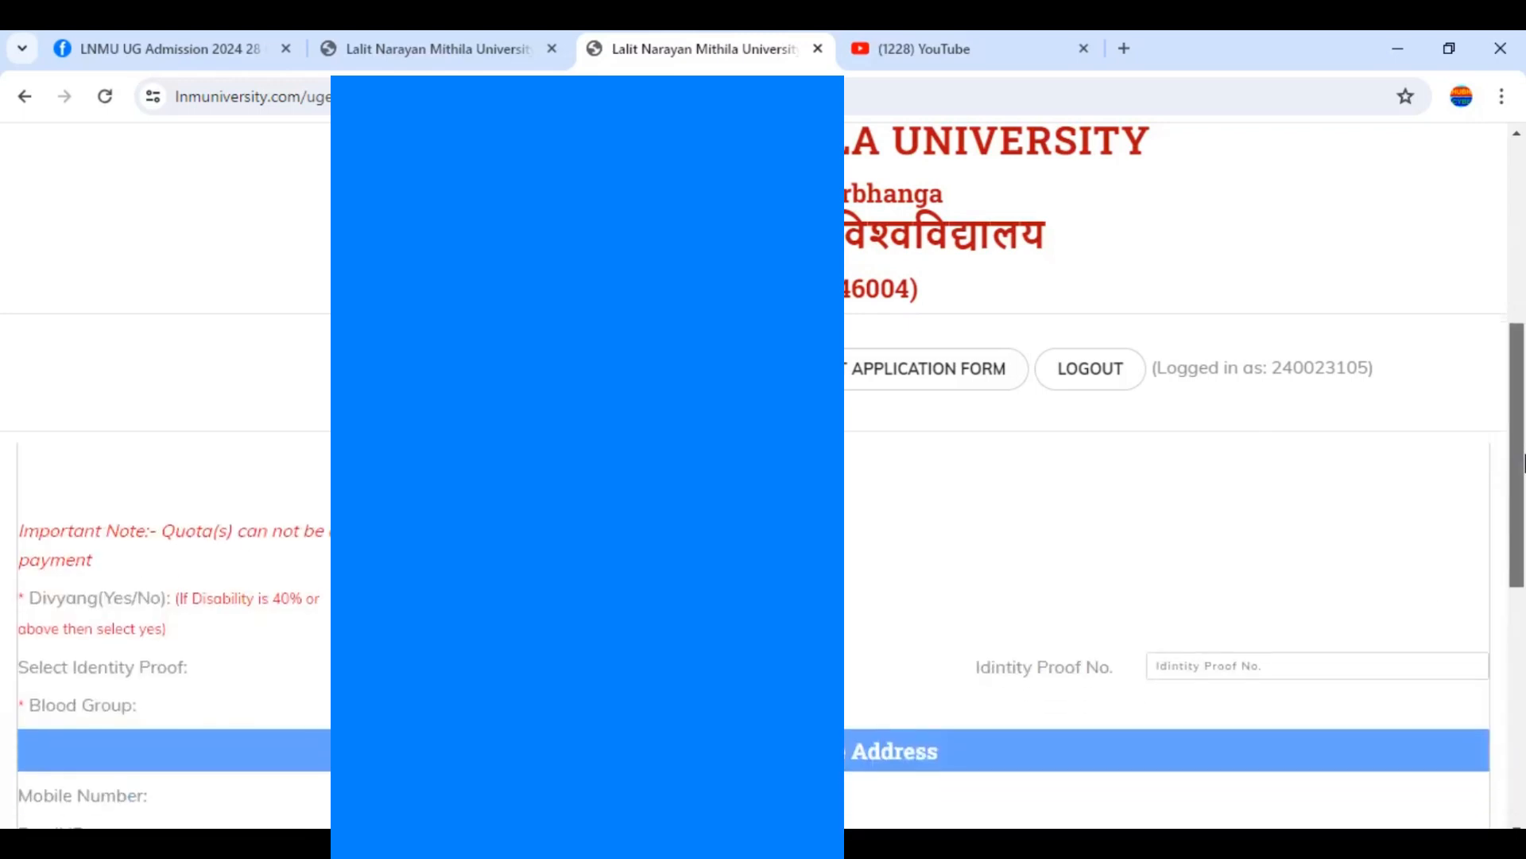
pyautogui.click(1212, 666)
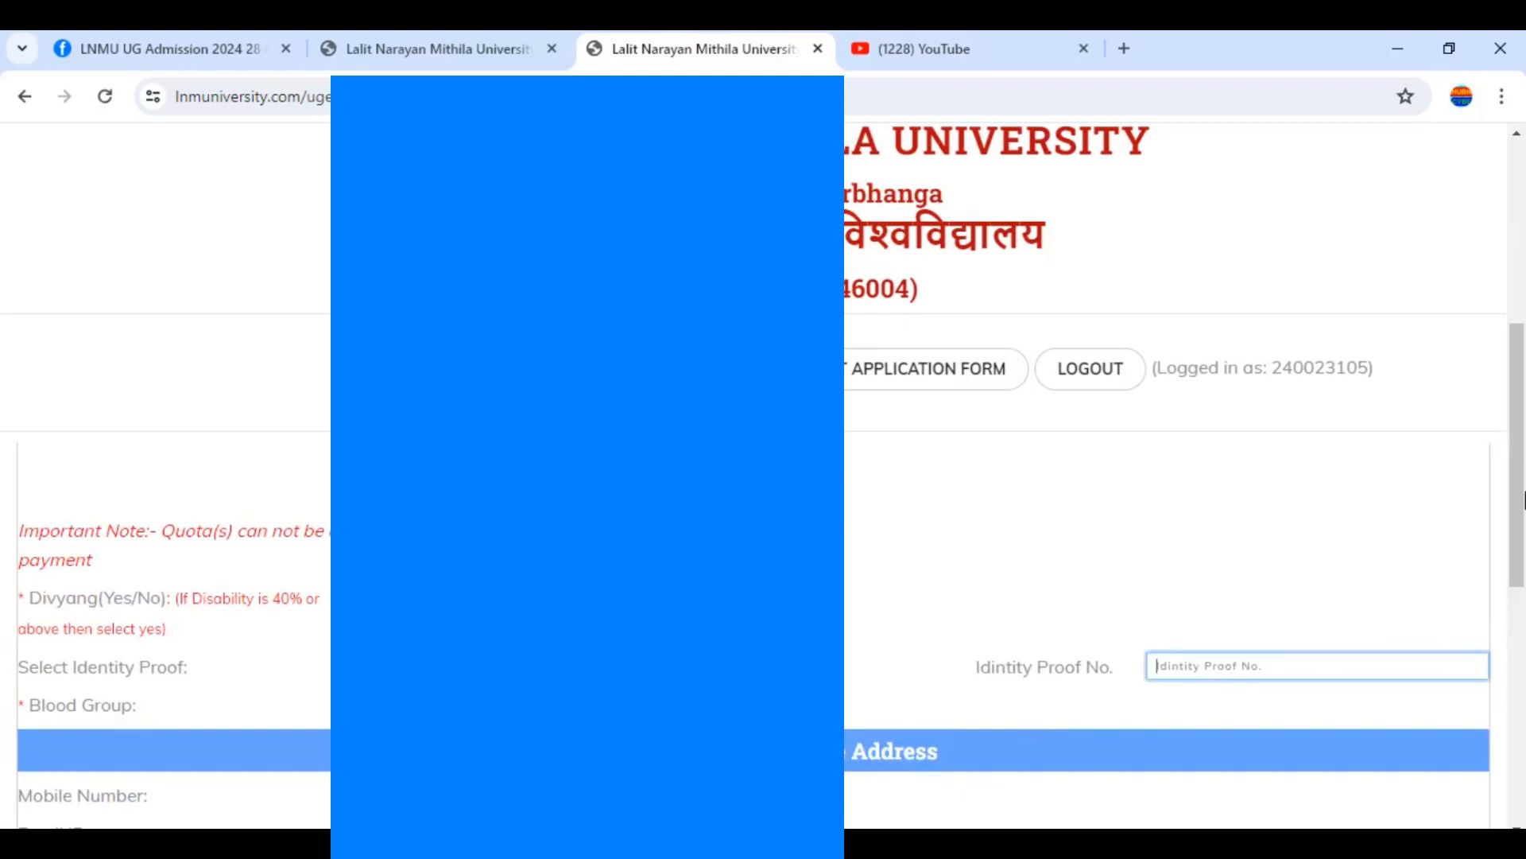
# Tick and then untick the 'Permanent Address is Same as Correspondence' checkbox
pyautogui.moveTo(1521, 500); pyautogui.dragTo(1522, 612)
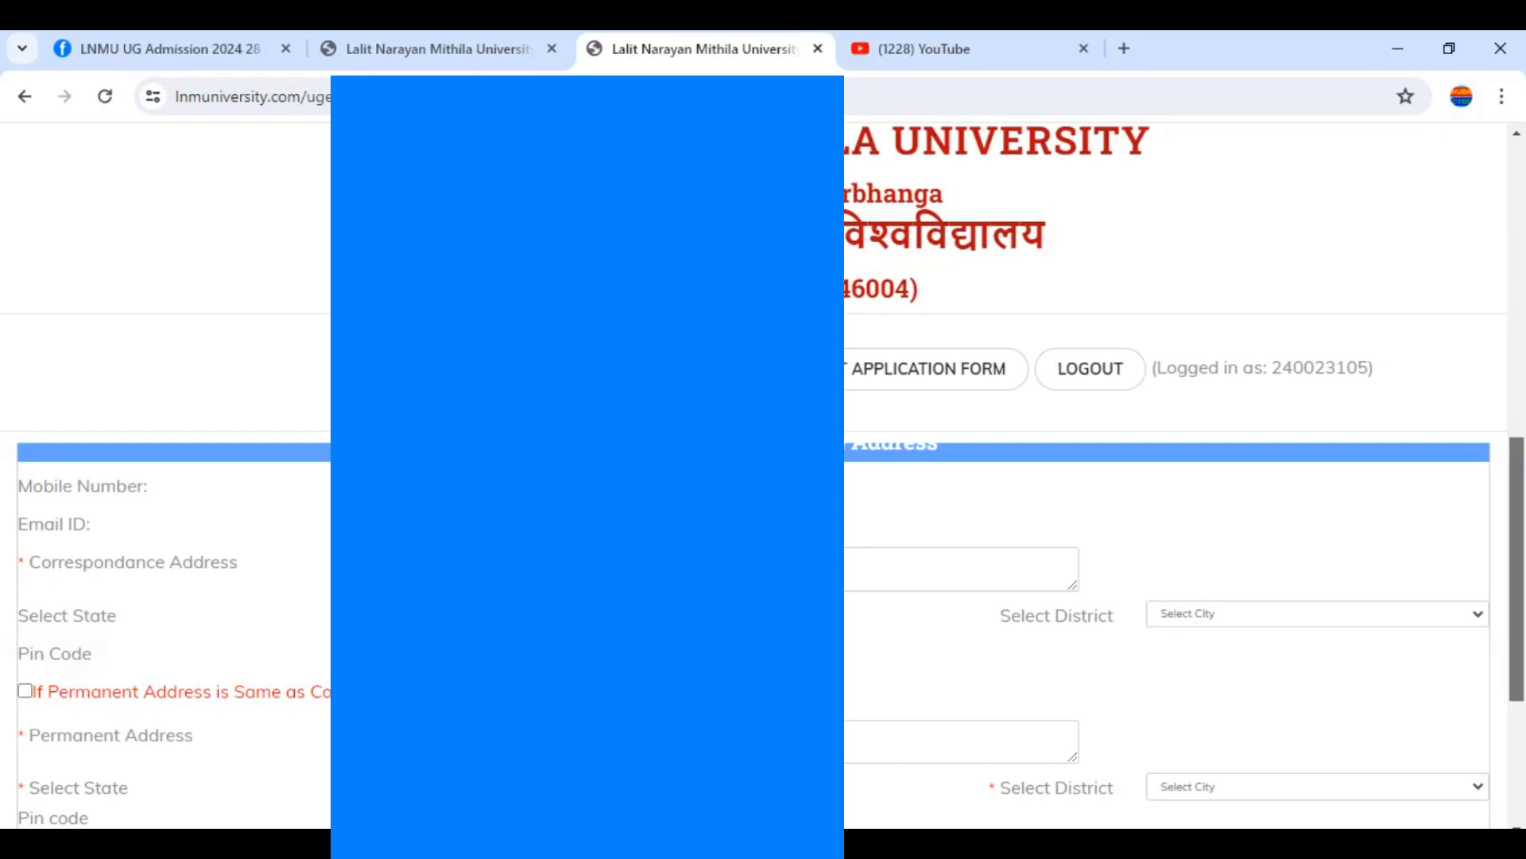
pyautogui.moveTo(1524, 526); pyautogui.dragTo(1524, 571)
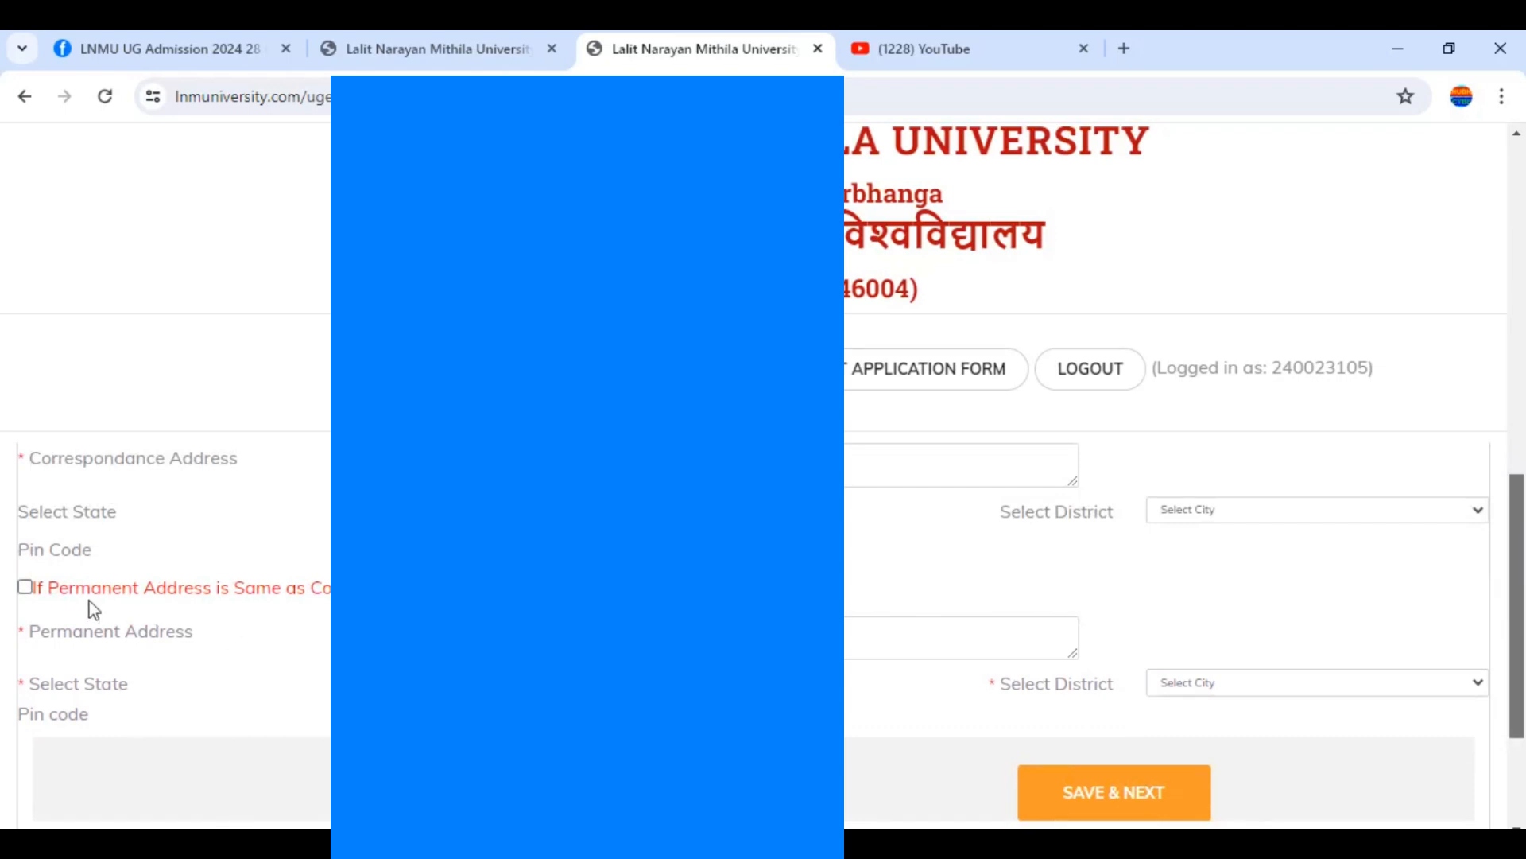
pyautogui.click(25, 588)
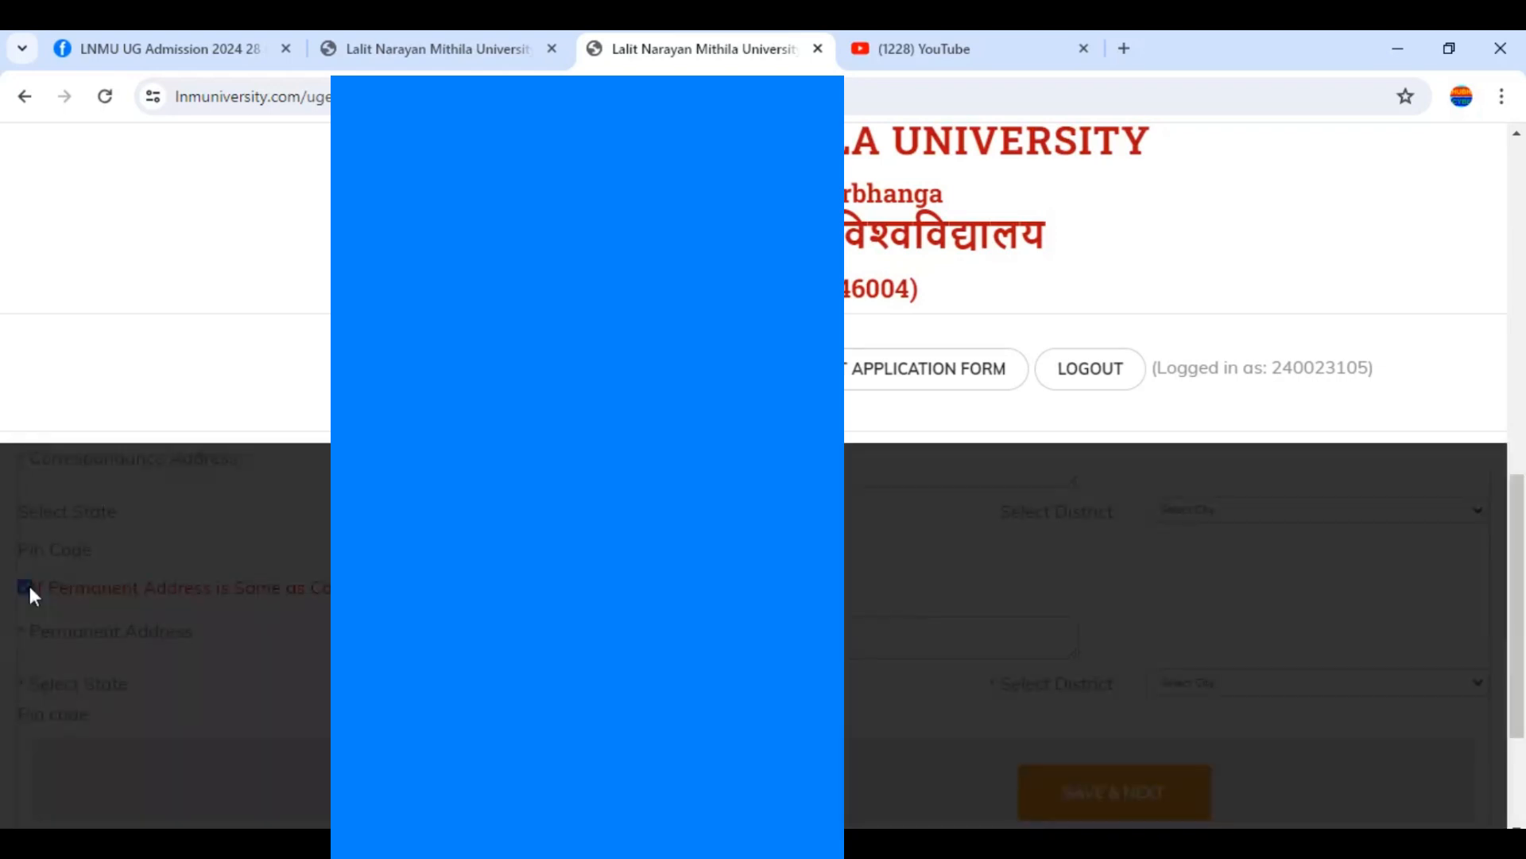
pyautogui.click(31, 588)
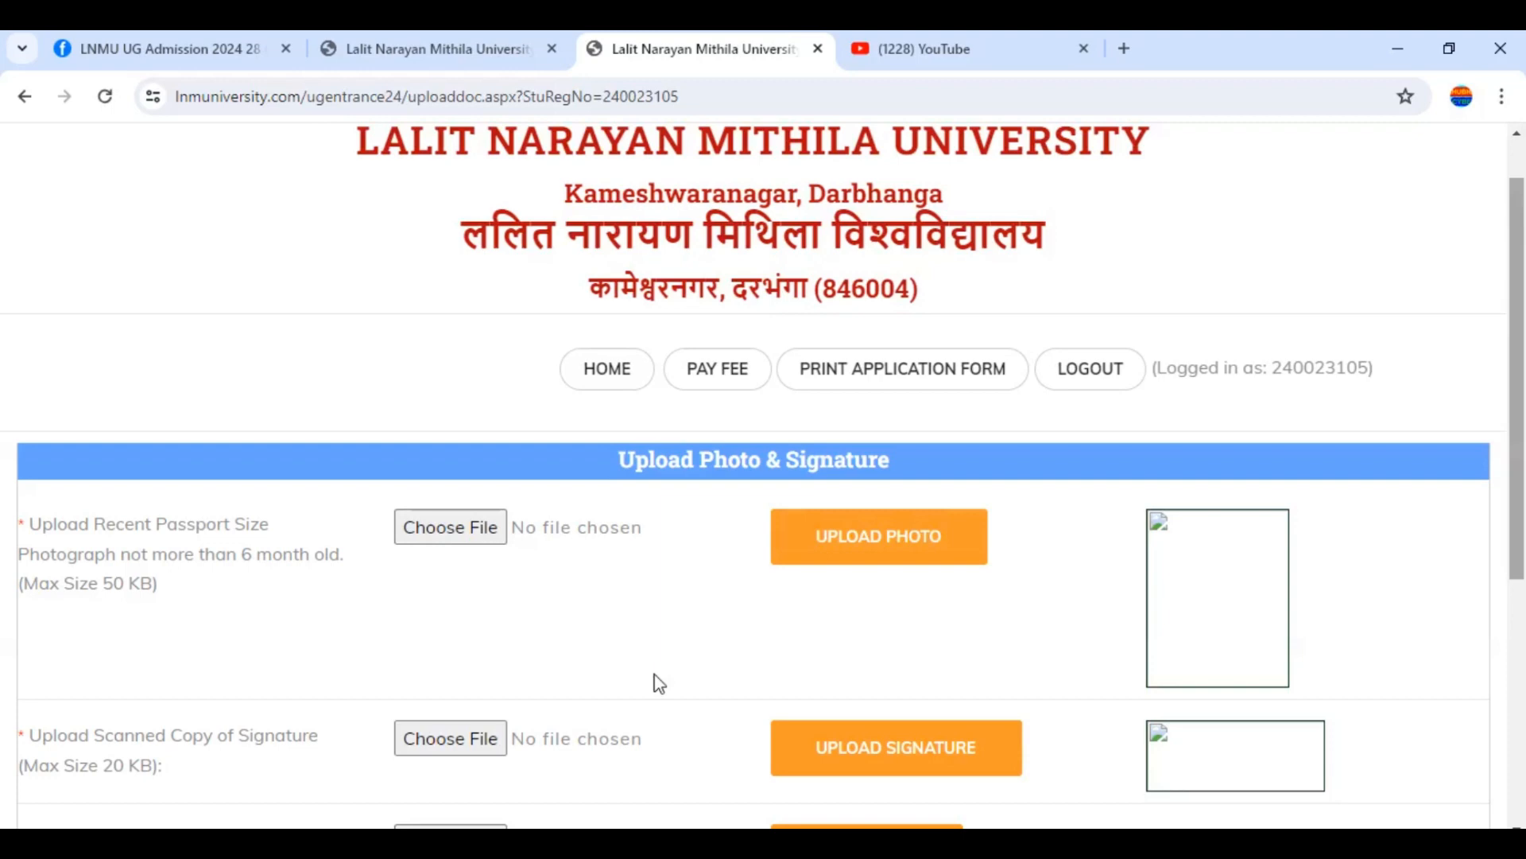
pyautogui.scroll(-2, 1523, 342)
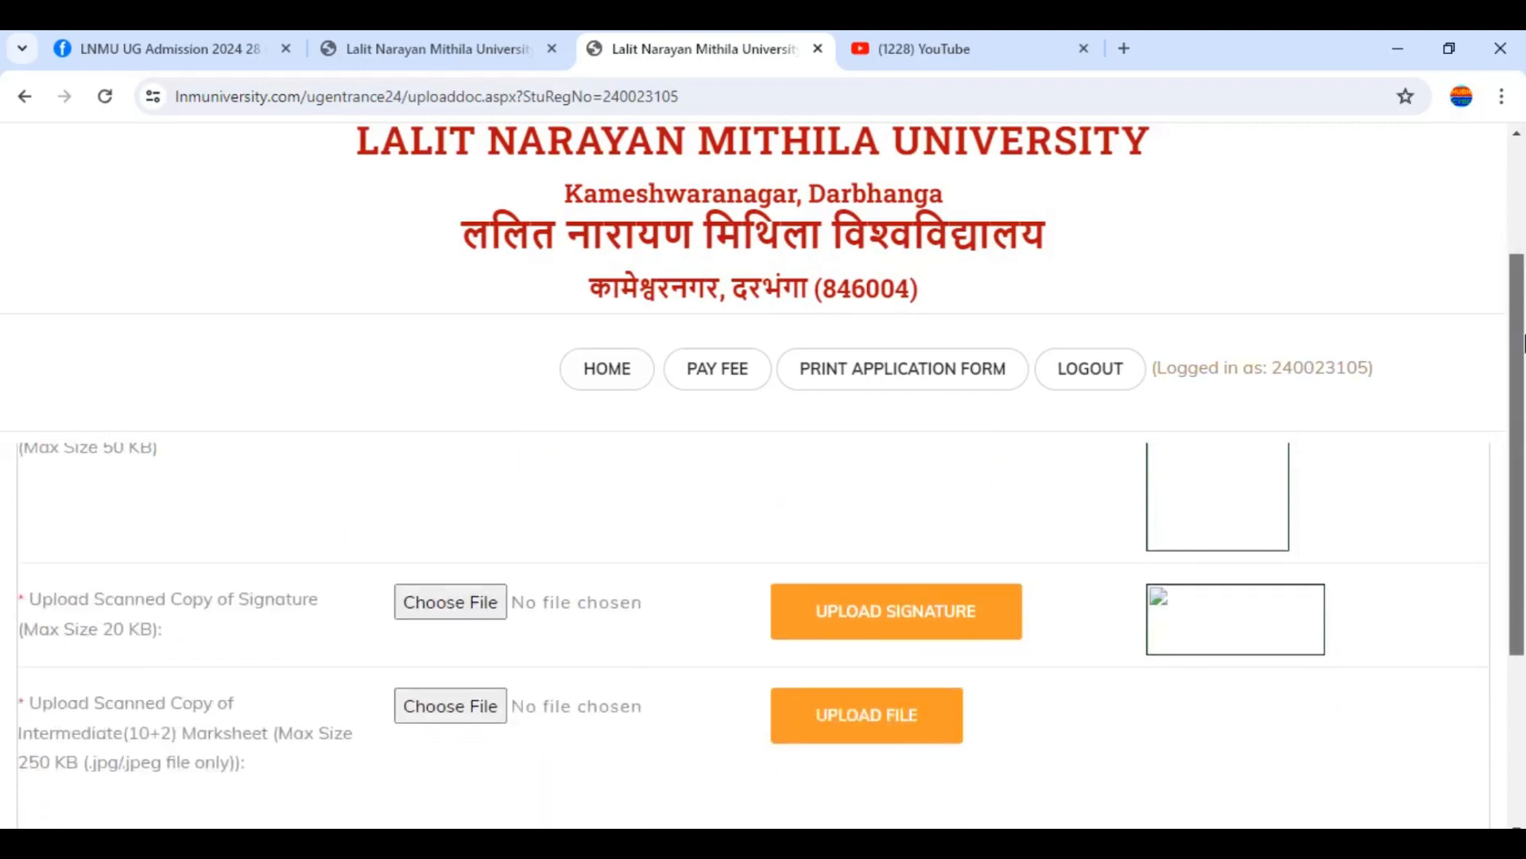
pyautogui.moveTo(1525, 344); pyautogui.dragTo(1525, 358)
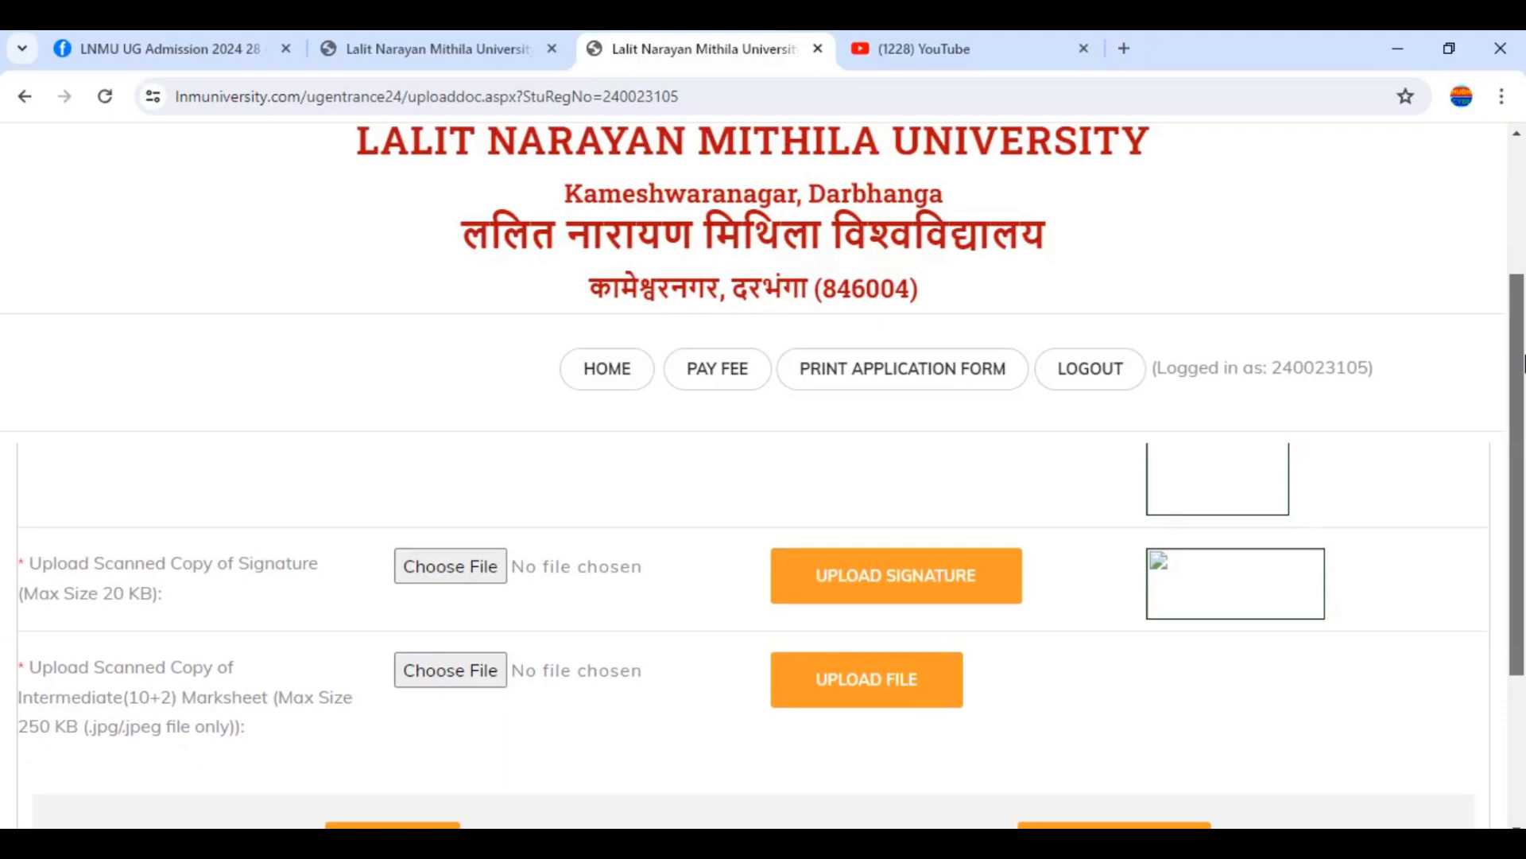
pyautogui.moveTo(1523, 380)
pyautogui.mouseDown()
pyautogui.moveTo(1523, 459)
pyautogui.moveTo(1521, 378)
pyautogui.mouseUp()
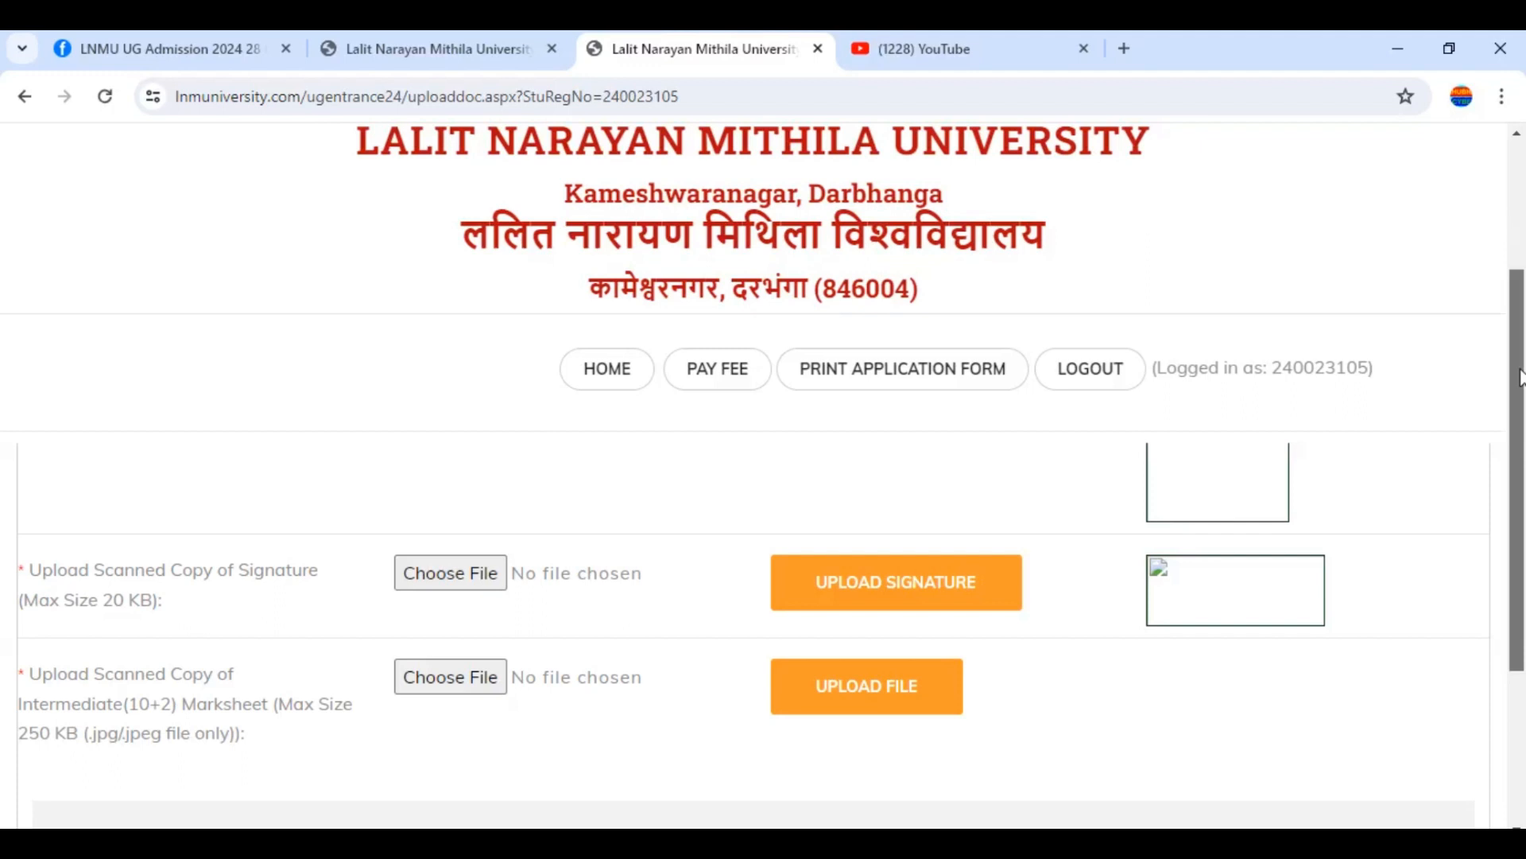
pyautogui.scroll(-5, 1520, 378)
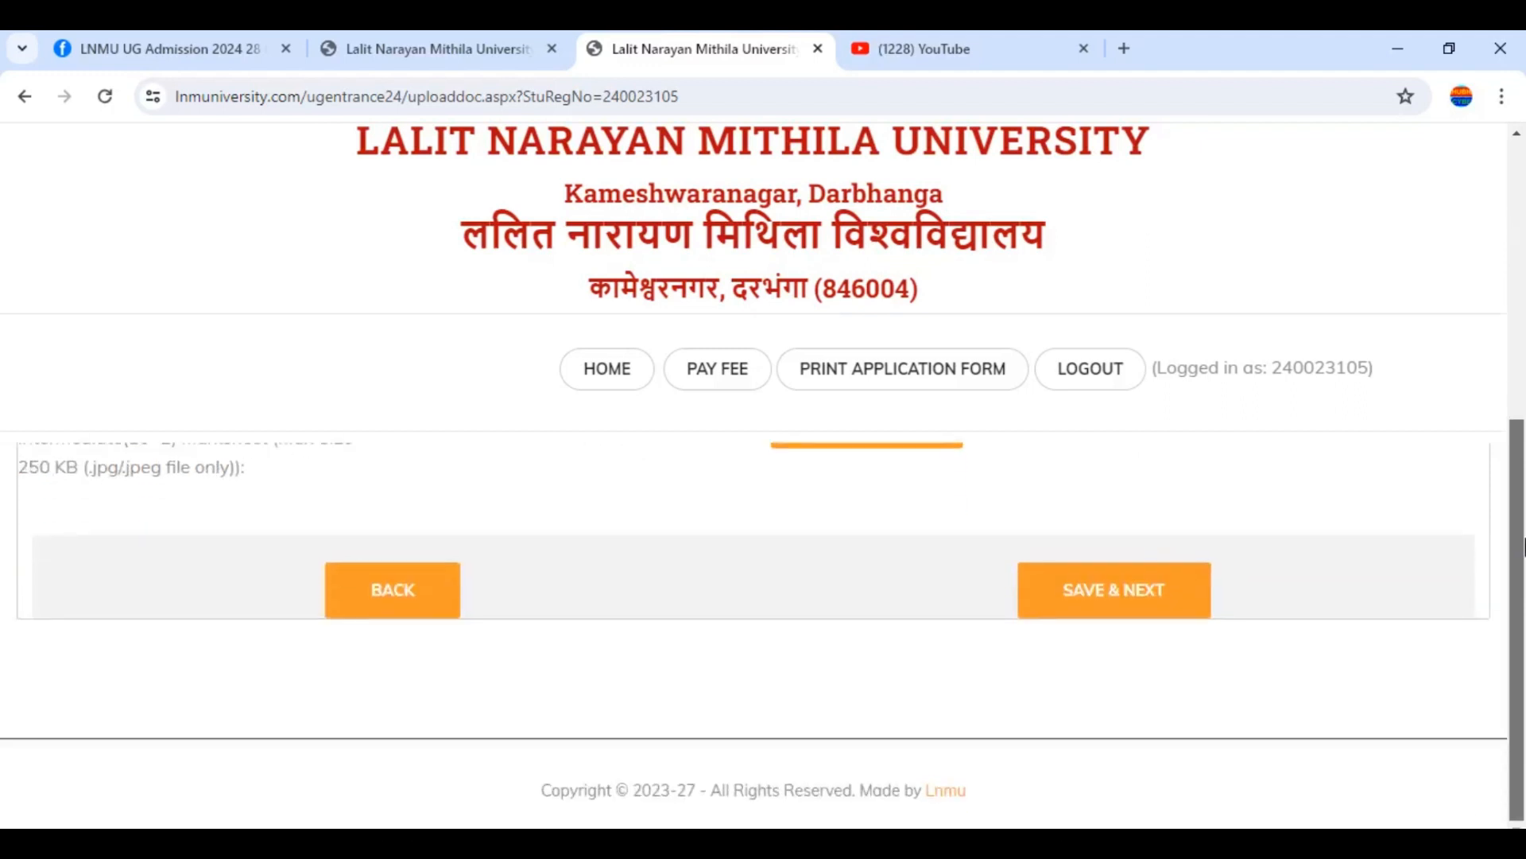
# Go back to personal details and keep the caste category as UNRESERVED (UR)
pyautogui.click(392, 585)
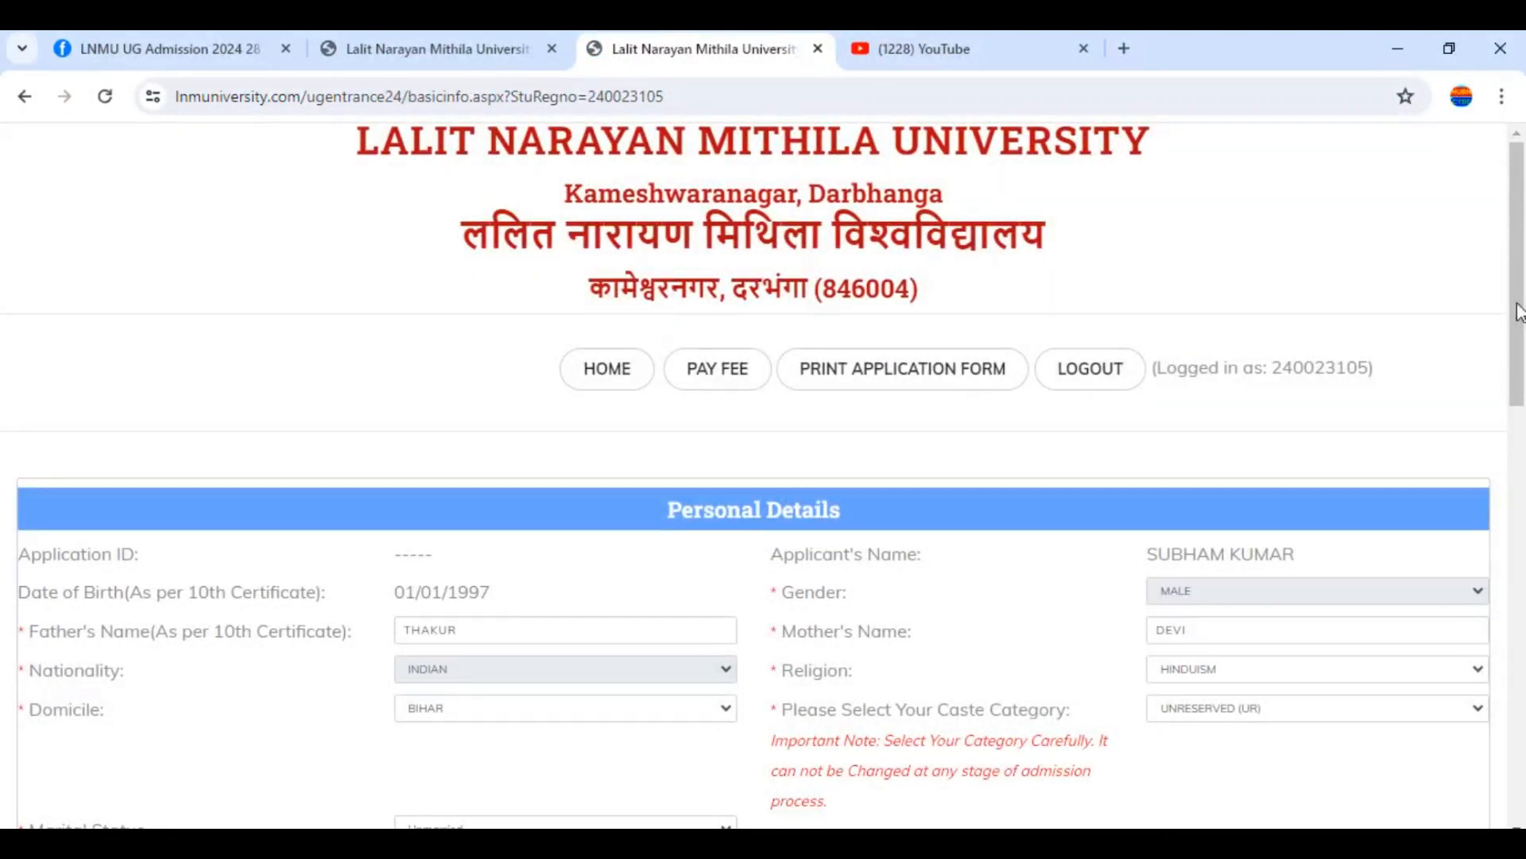
pyautogui.moveTo(1520, 310)
pyautogui.mouseDown()
pyautogui.moveTo(1522, 414)
pyautogui.moveTo(1513, 317)
pyautogui.moveTo(1514, 330)
pyautogui.mouseUp()
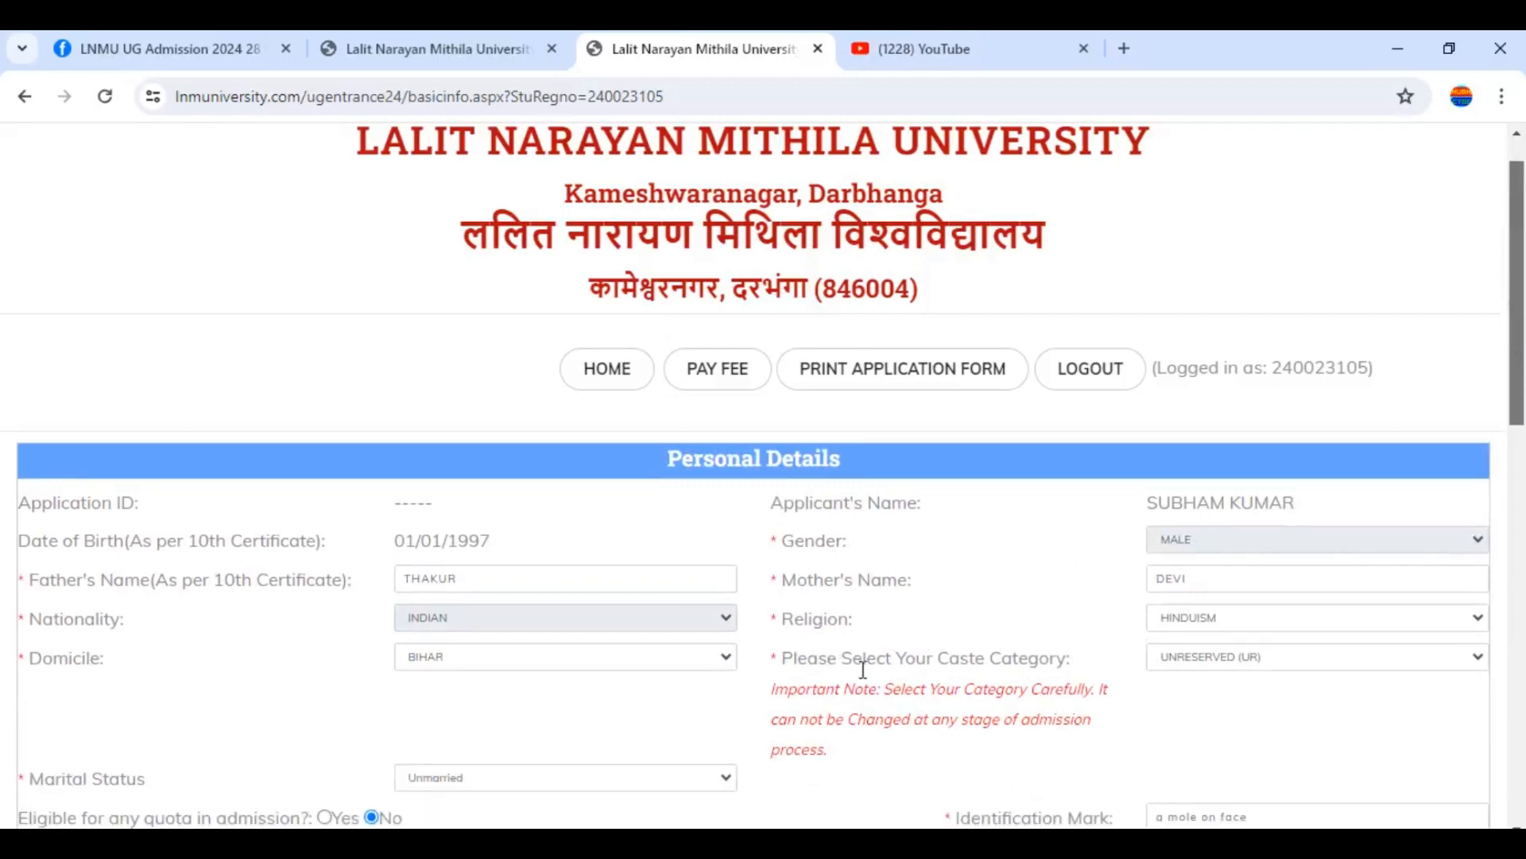
pyautogui.click(1200, 666)
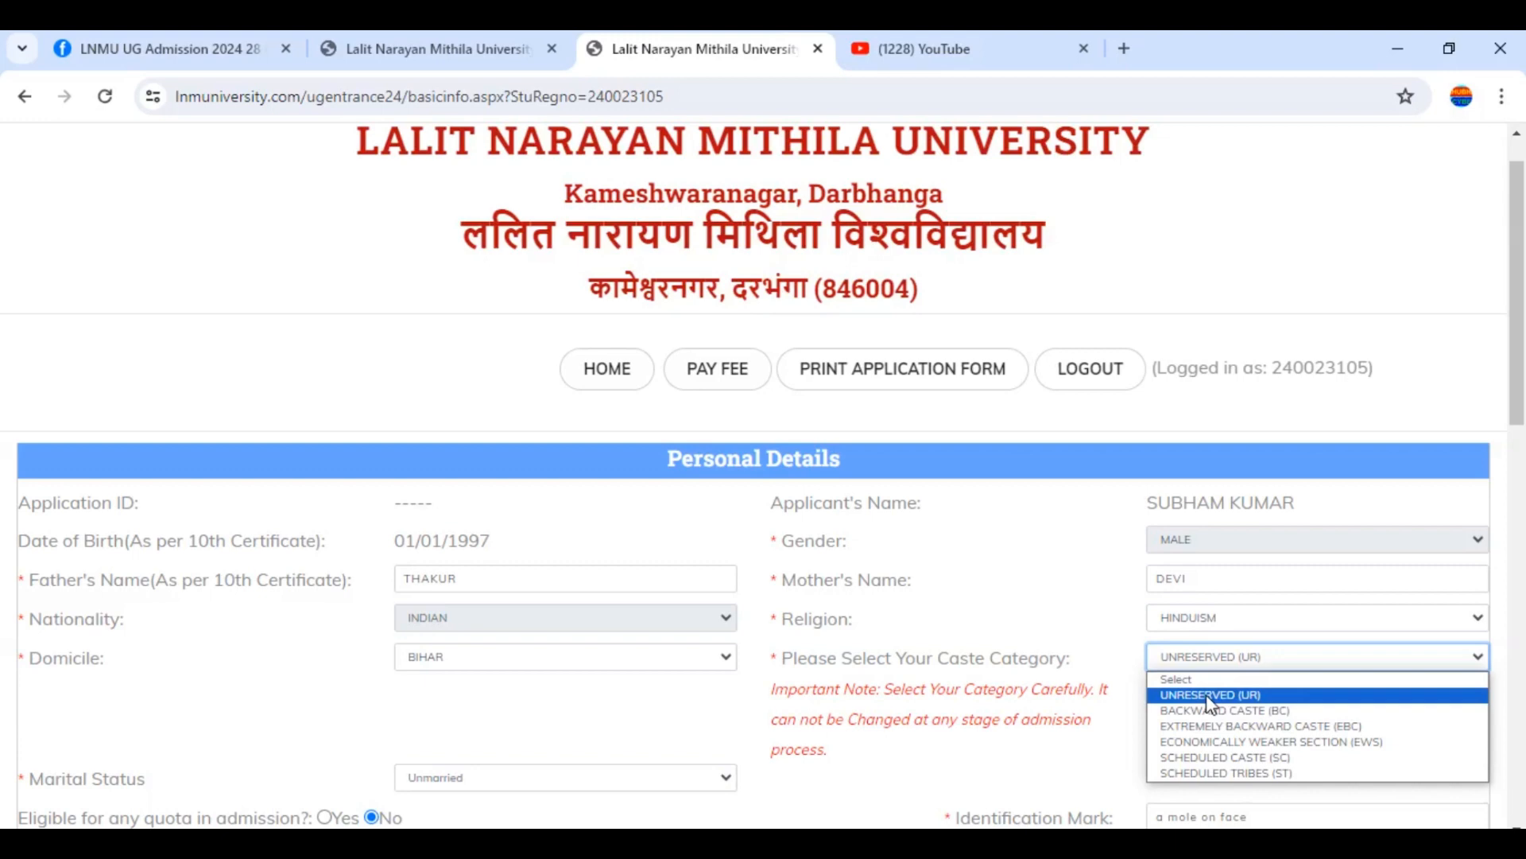
pyautogui.moveTo(1524, 403); pyautogui.dragTo(1525, 436)
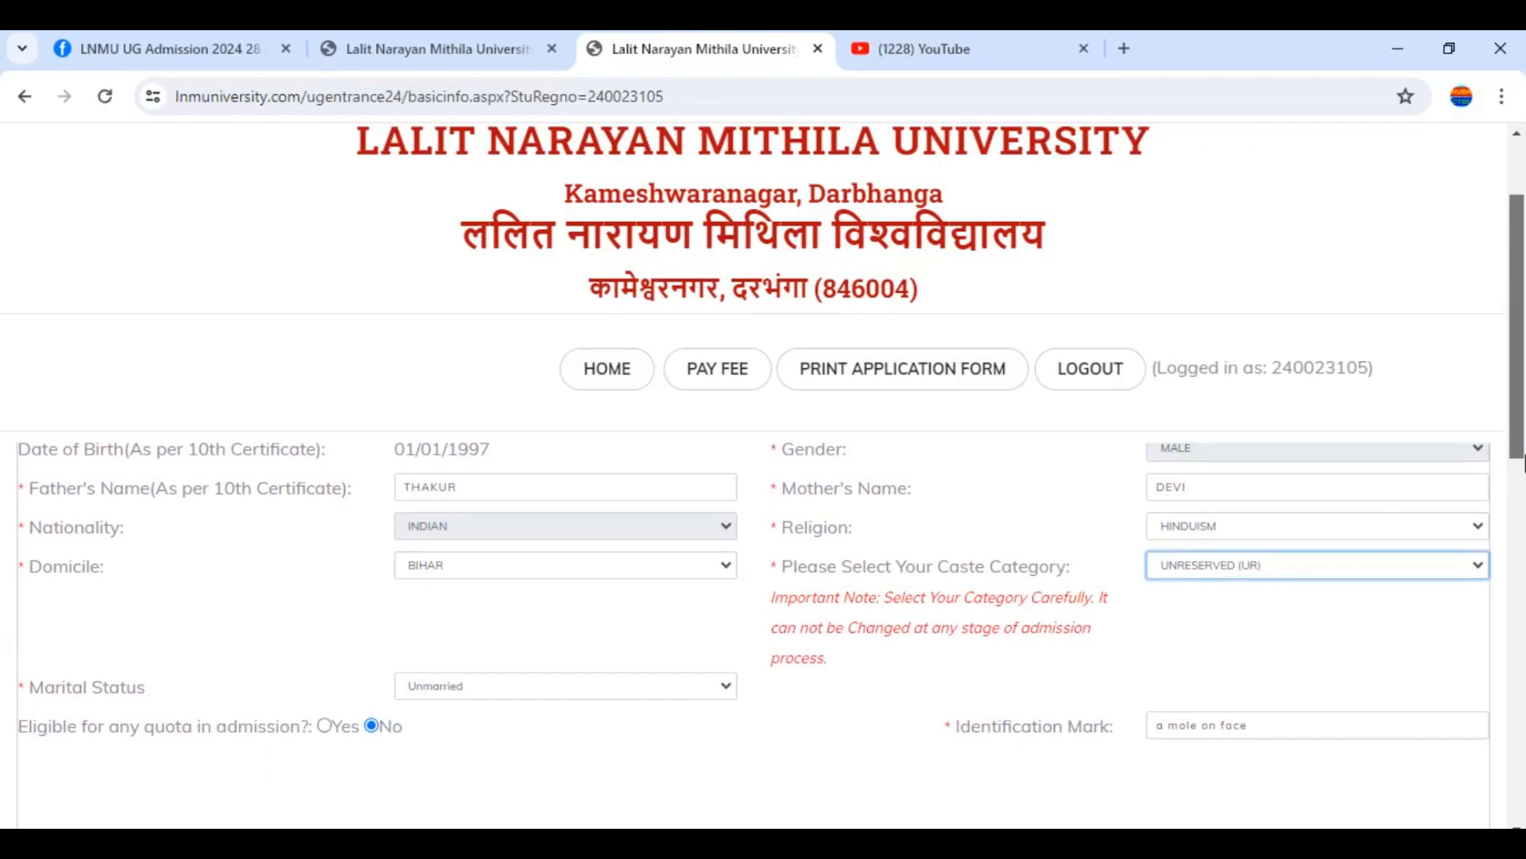
pyautogui.moveTo(1524, 454); pyautogui.dragTo(1524, 635)
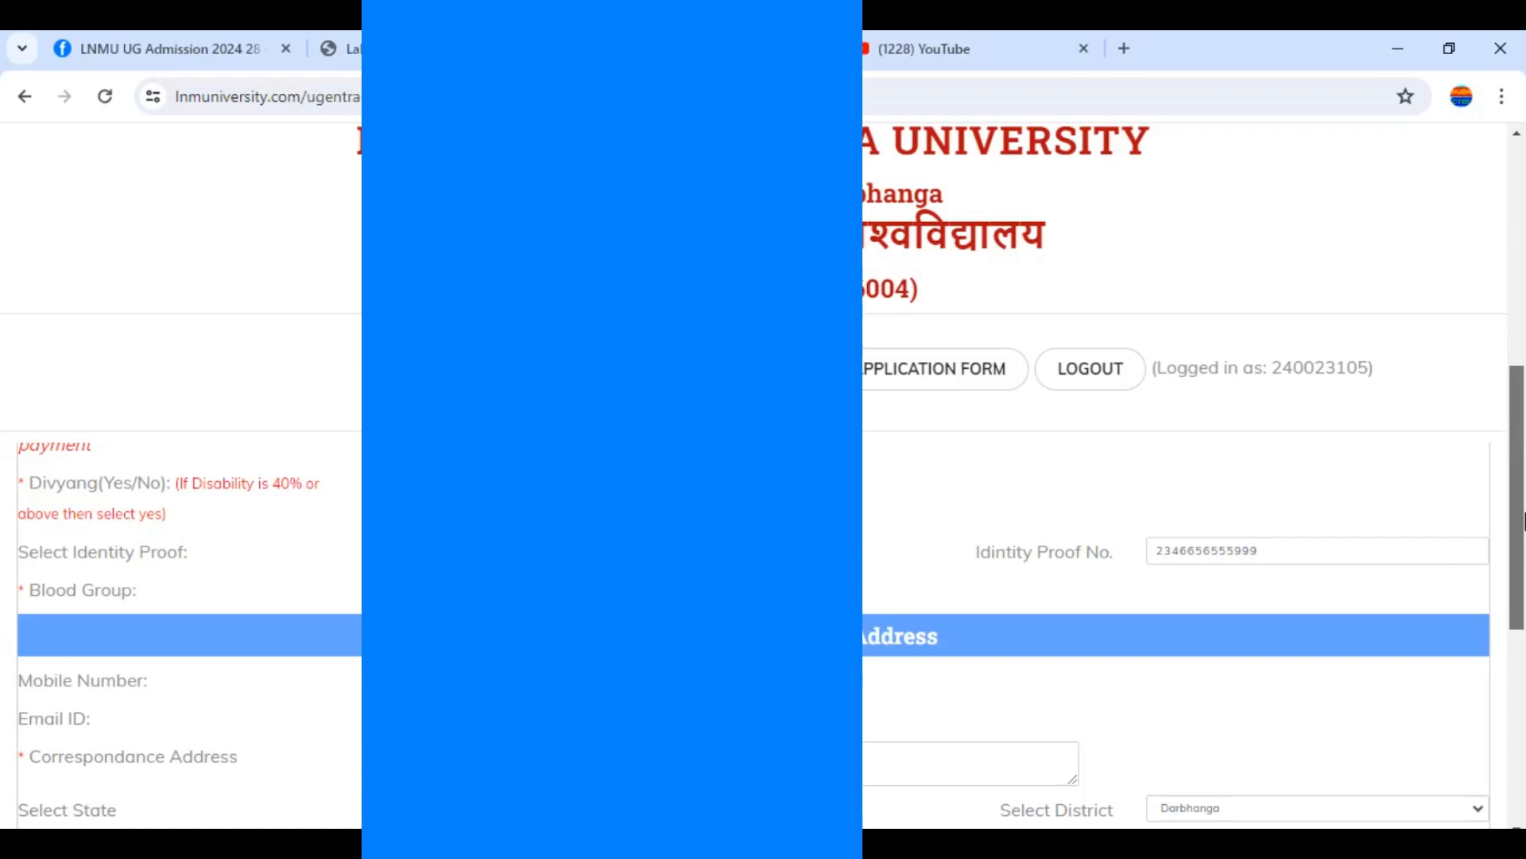
# Save the personal details with SAVE & NEXT and dismiss the confirmation alert
pyautogui.scroll(-5, 1524, 521)
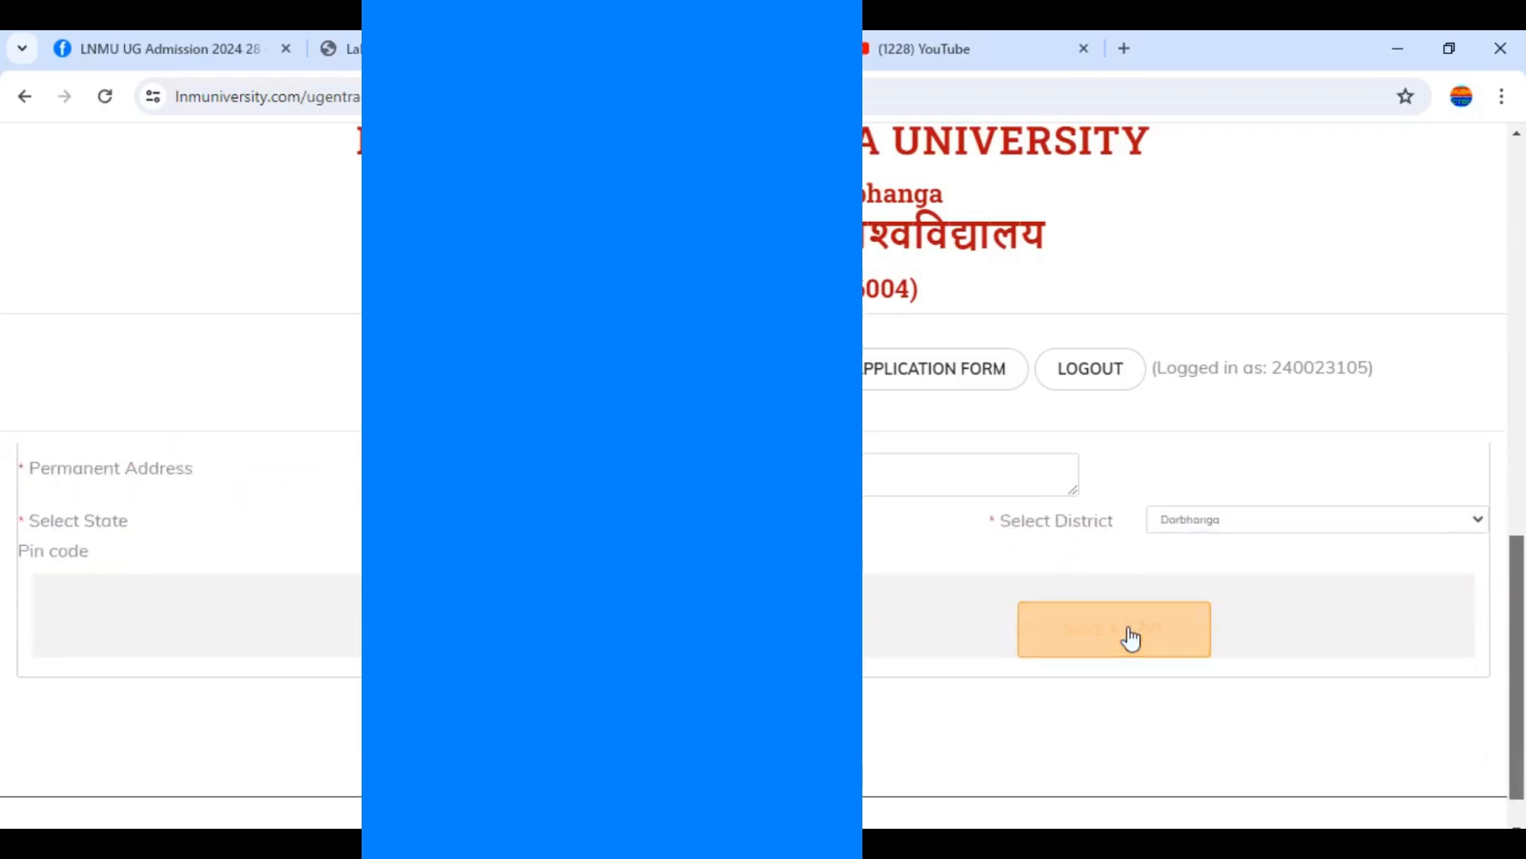
pyautogui.click(1130, 634)
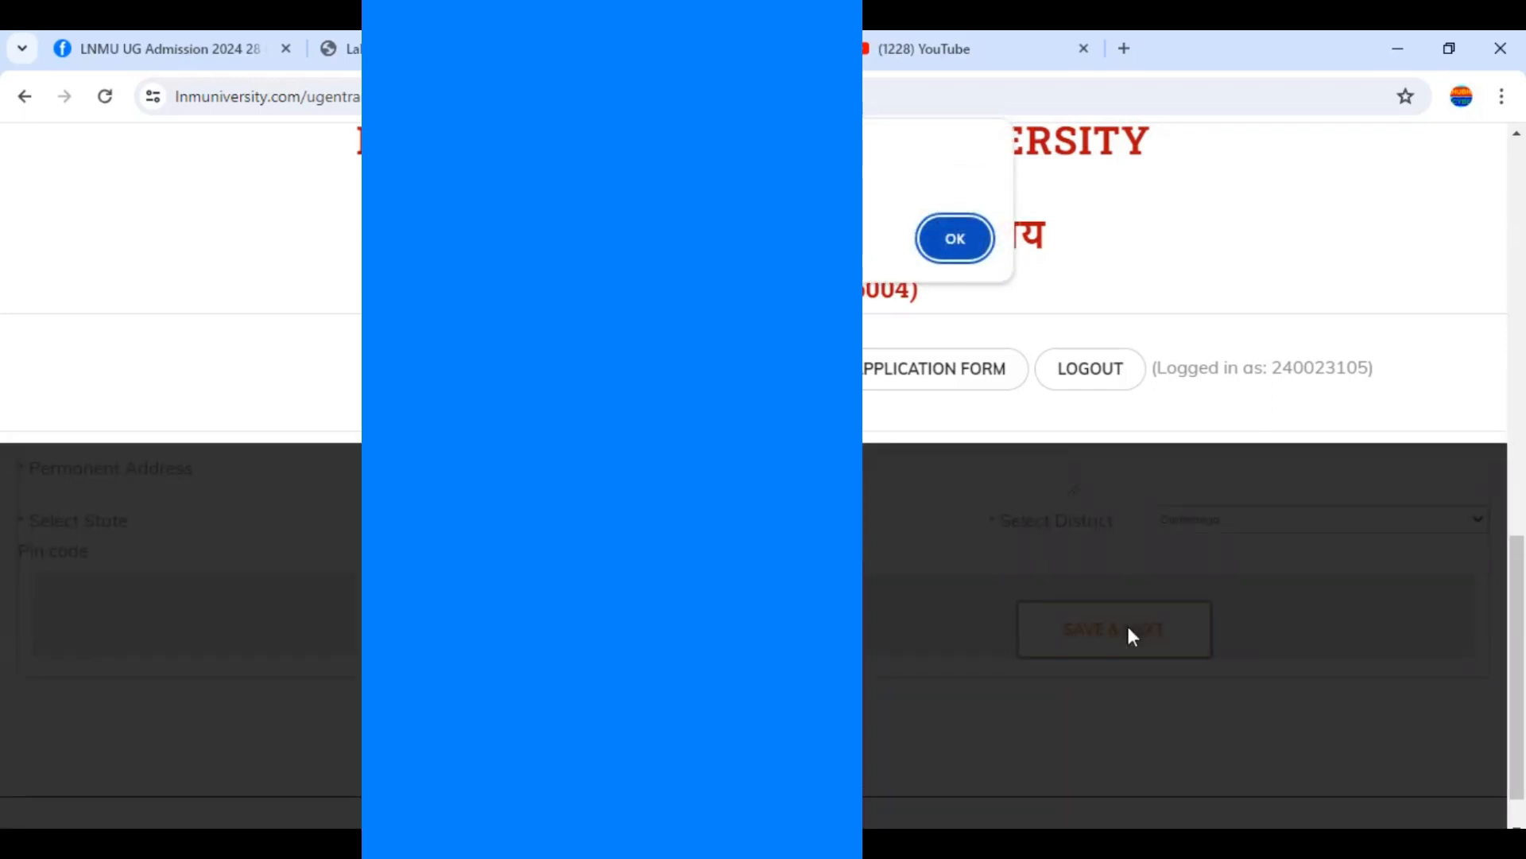
pyautogui.click(956, 239)
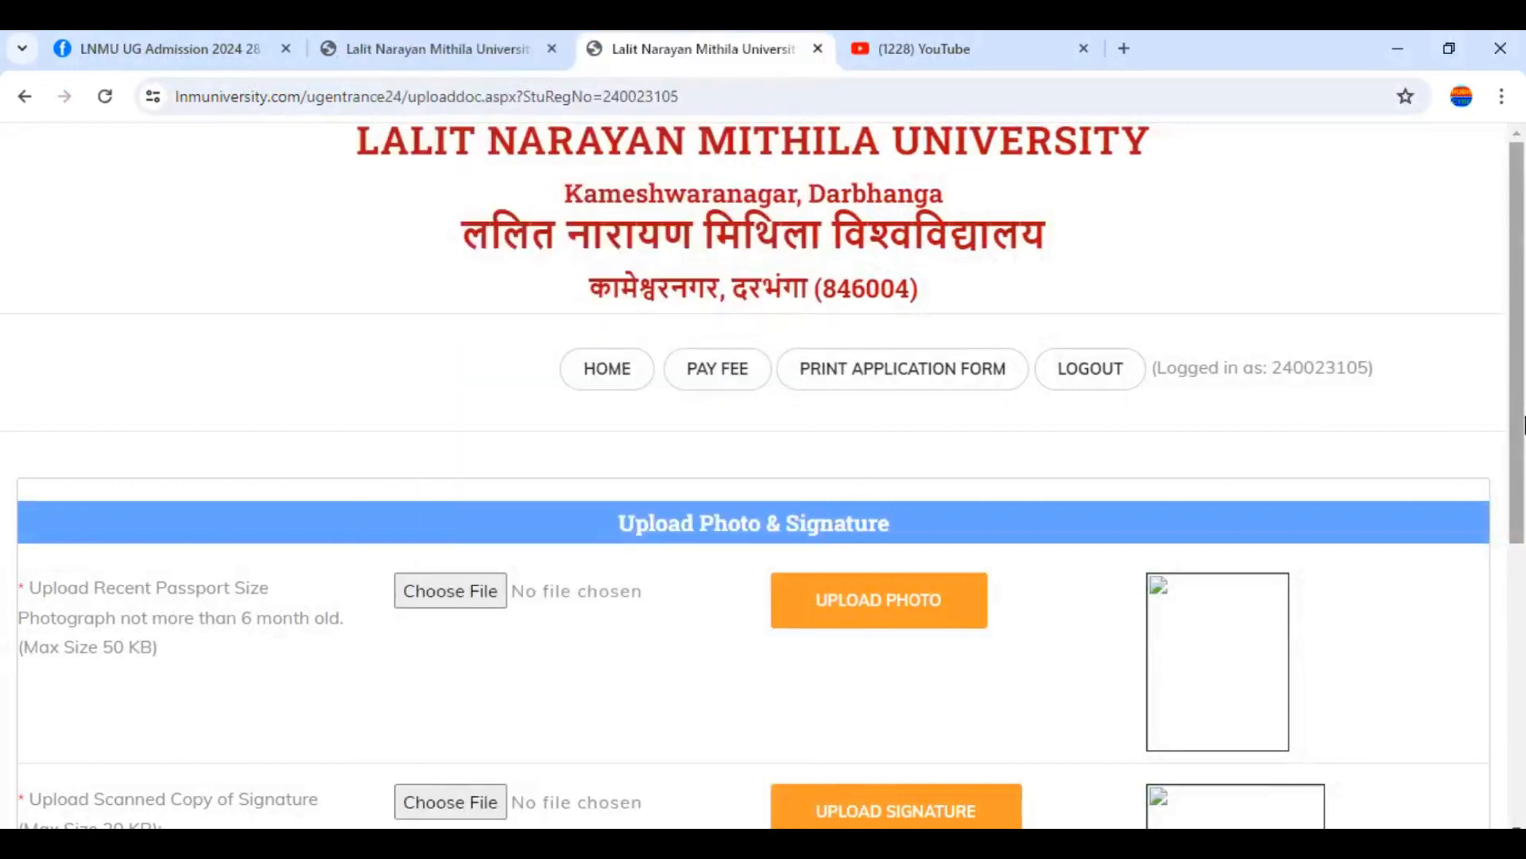
# Choose the passport photo from Downloads and upload it
pyautogui.moveTo(1523, 425); pyautogui.dragTo(1523, 588)
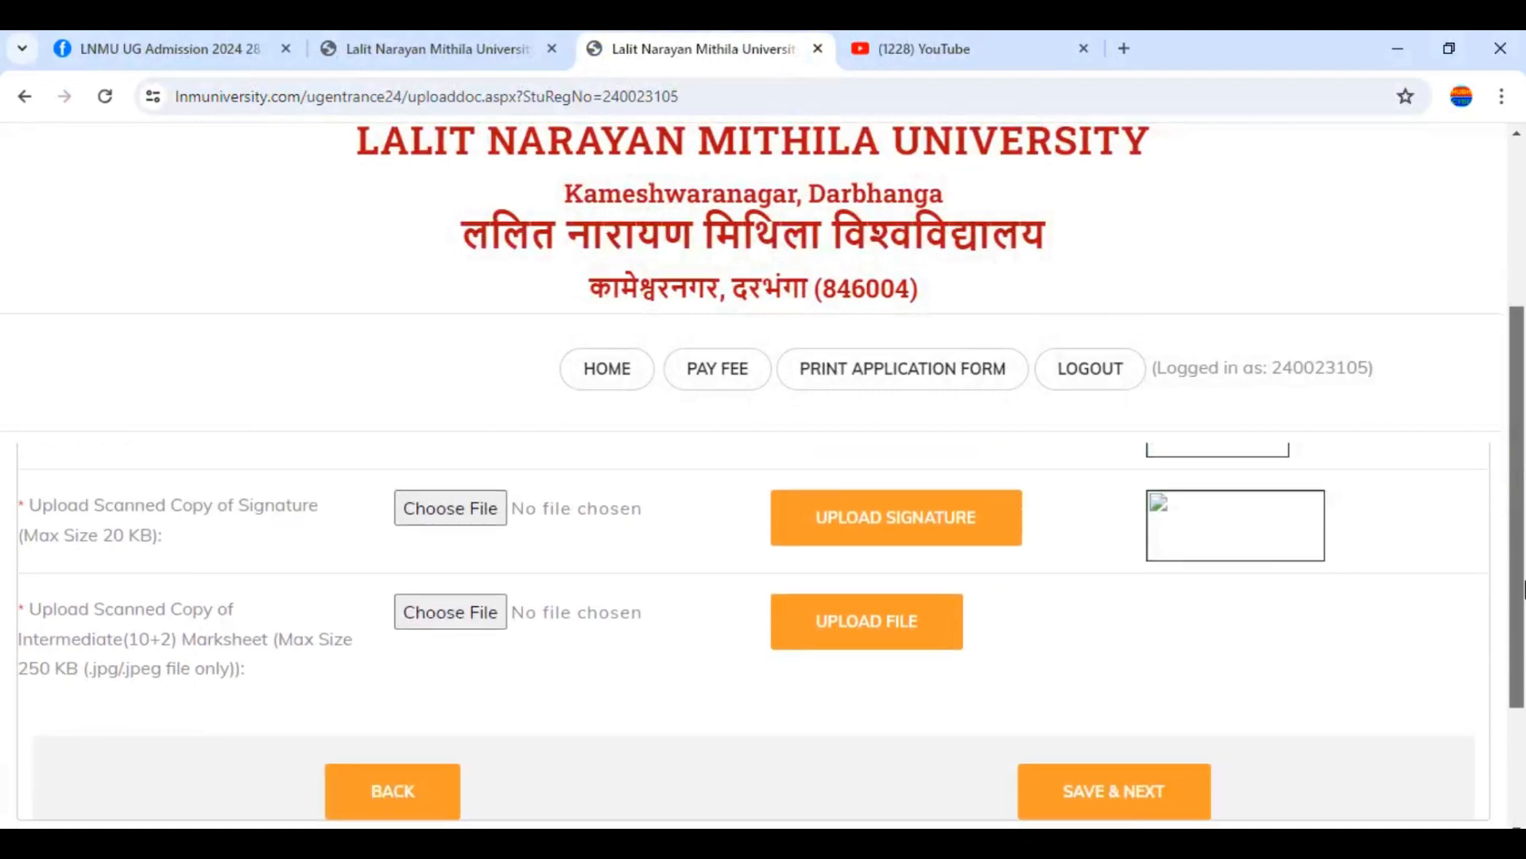
pyautogui.moveTo(1524, 588); pyautogui.dragTo(1521, 322)
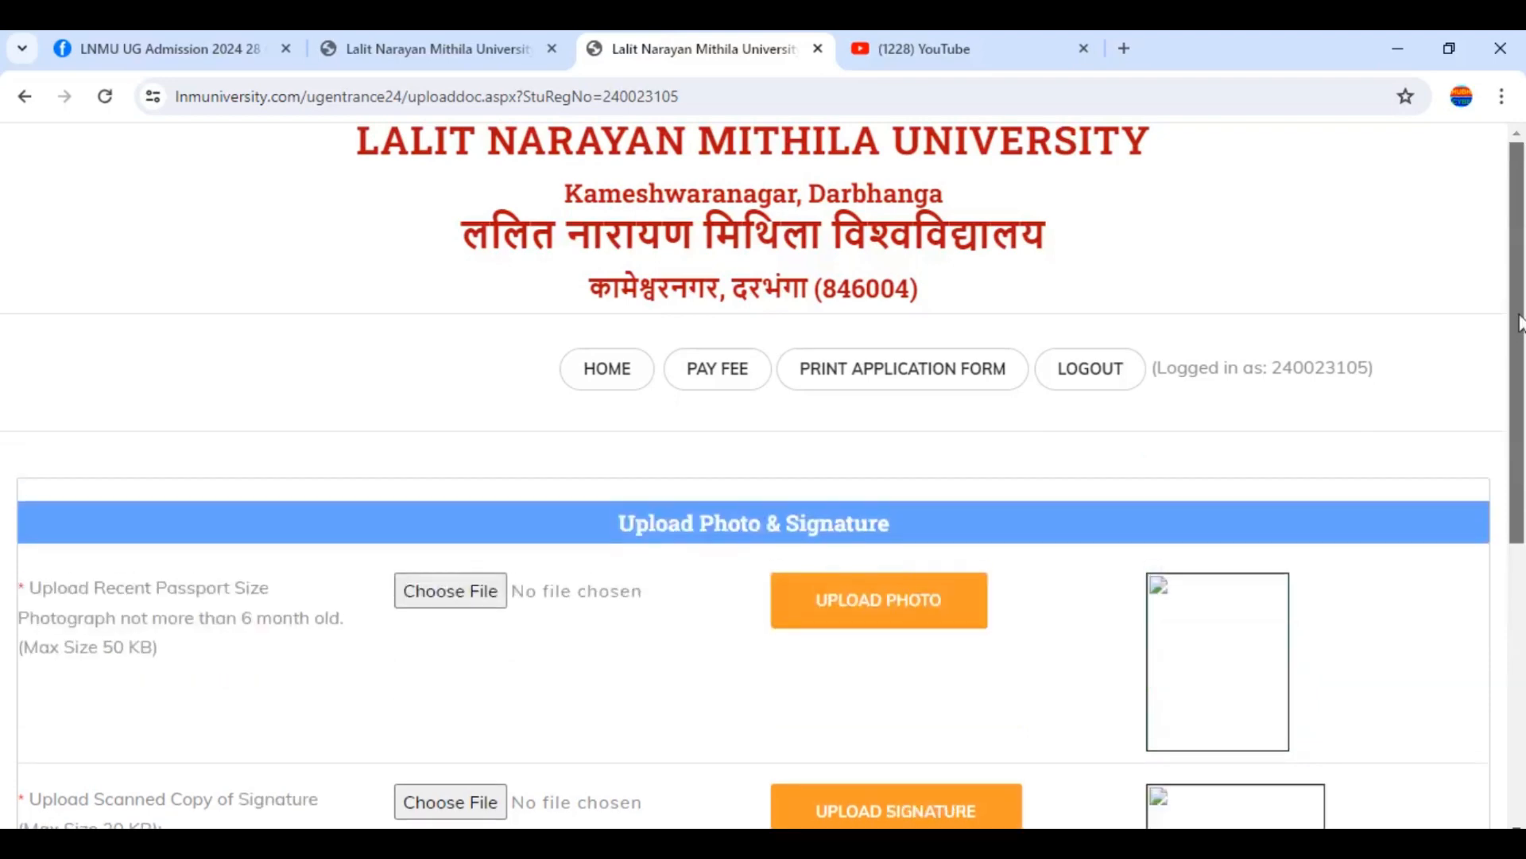
pyautogui.click(480, 587)
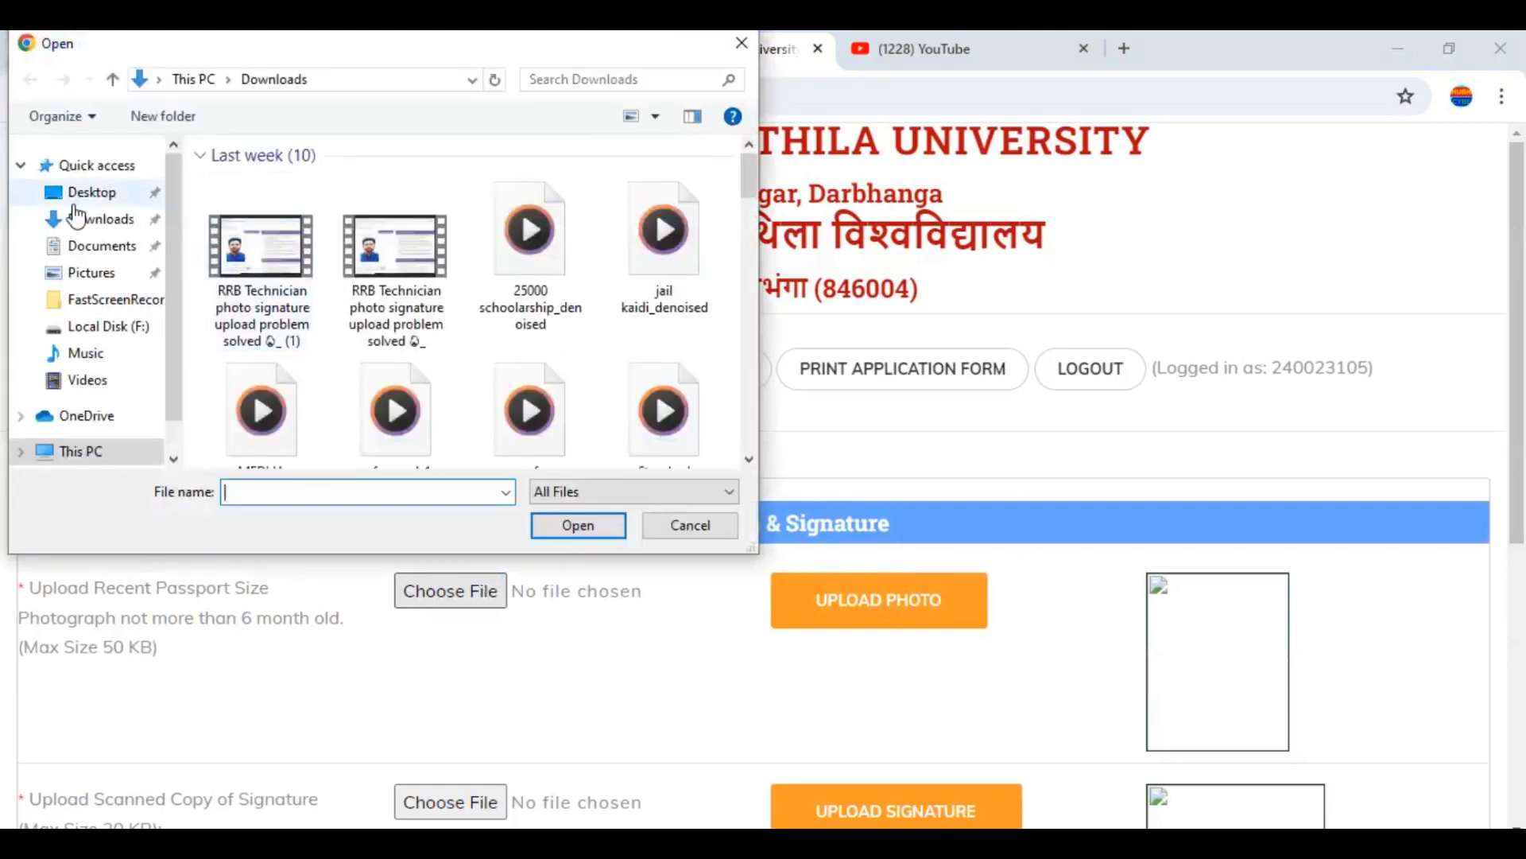
pyautogui.click(102, 226)
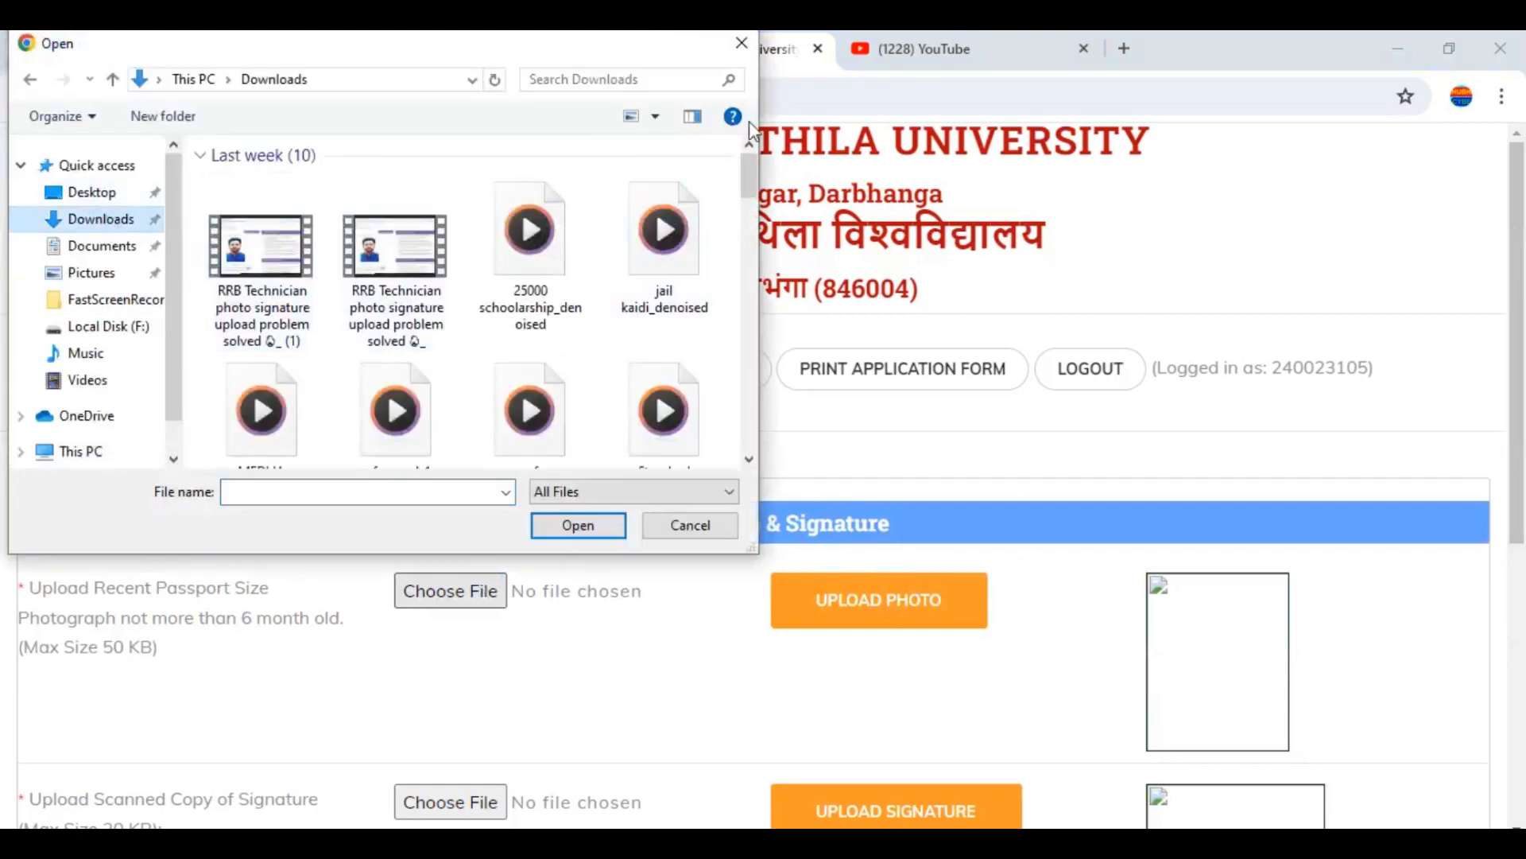
pyautogui.moveTo(747, 175); pyautogui.dragTo(745, 236)
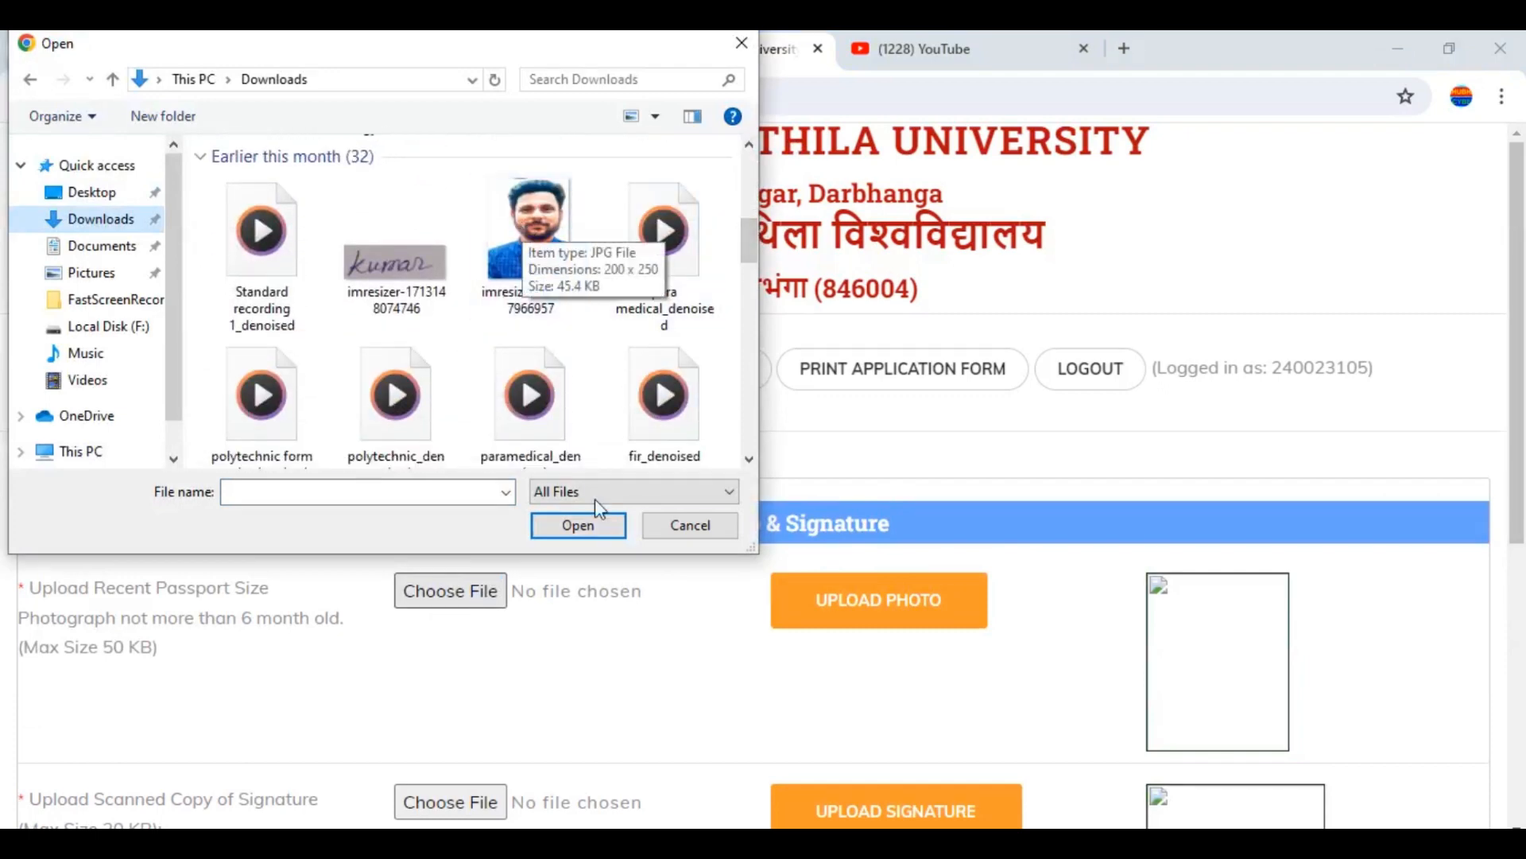
pyautogui.click(586, 531)
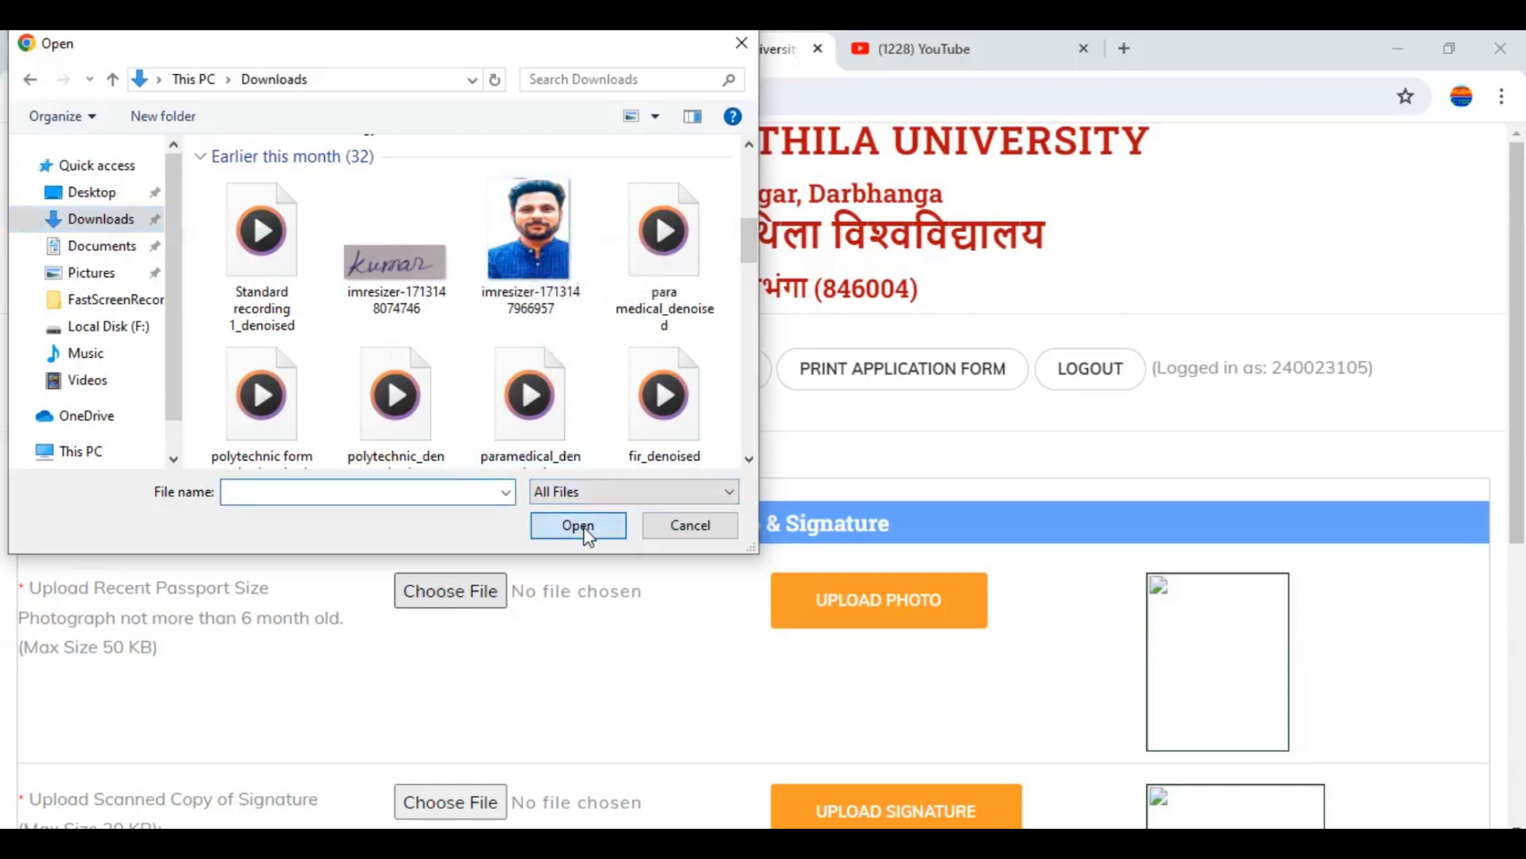
pyautogui.click(547, 240)
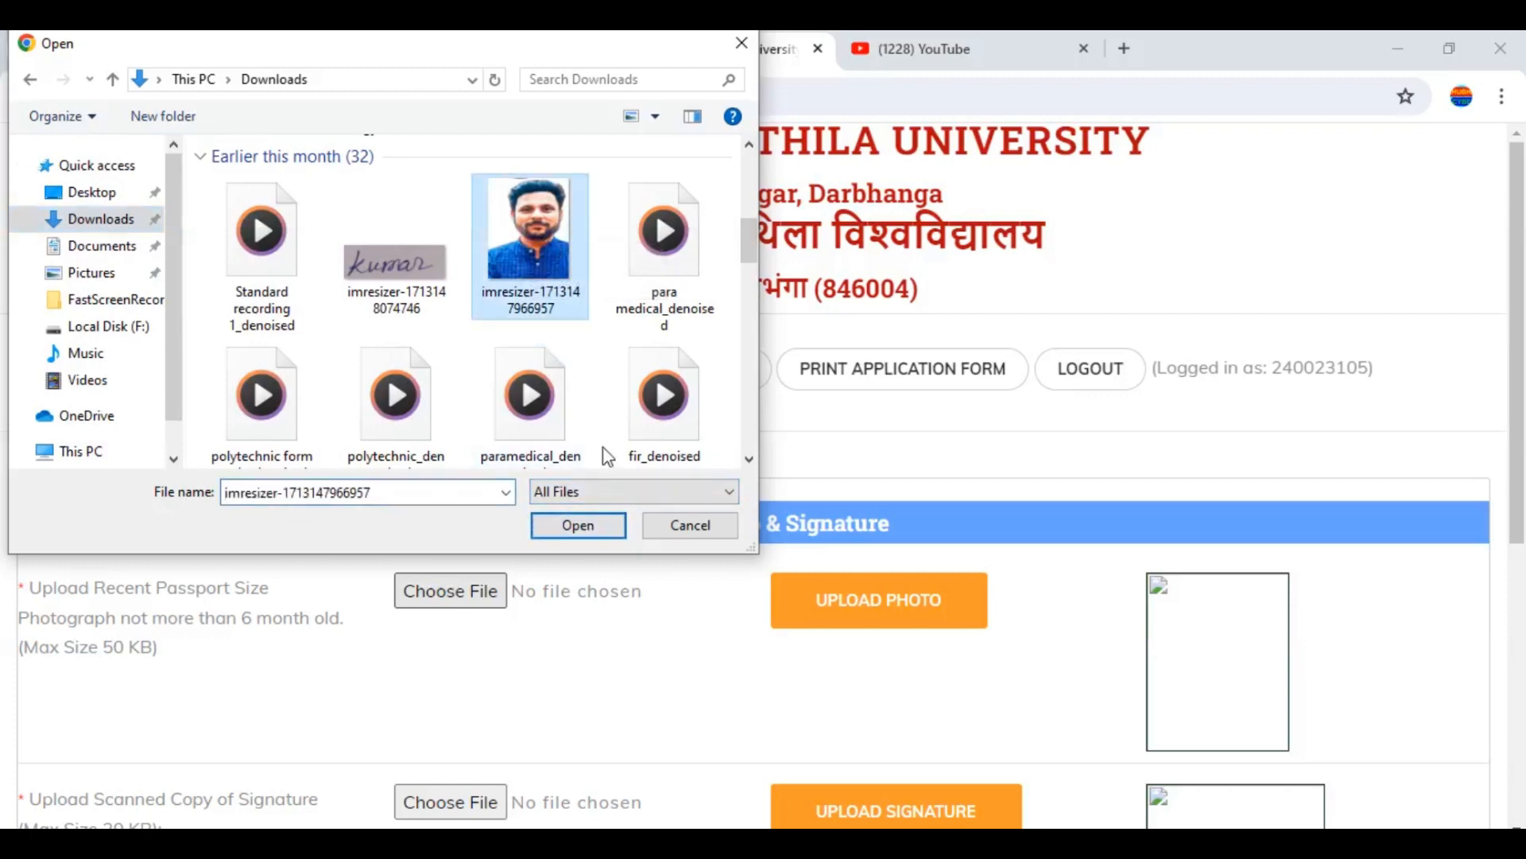
pyautogui.click(576, 526)
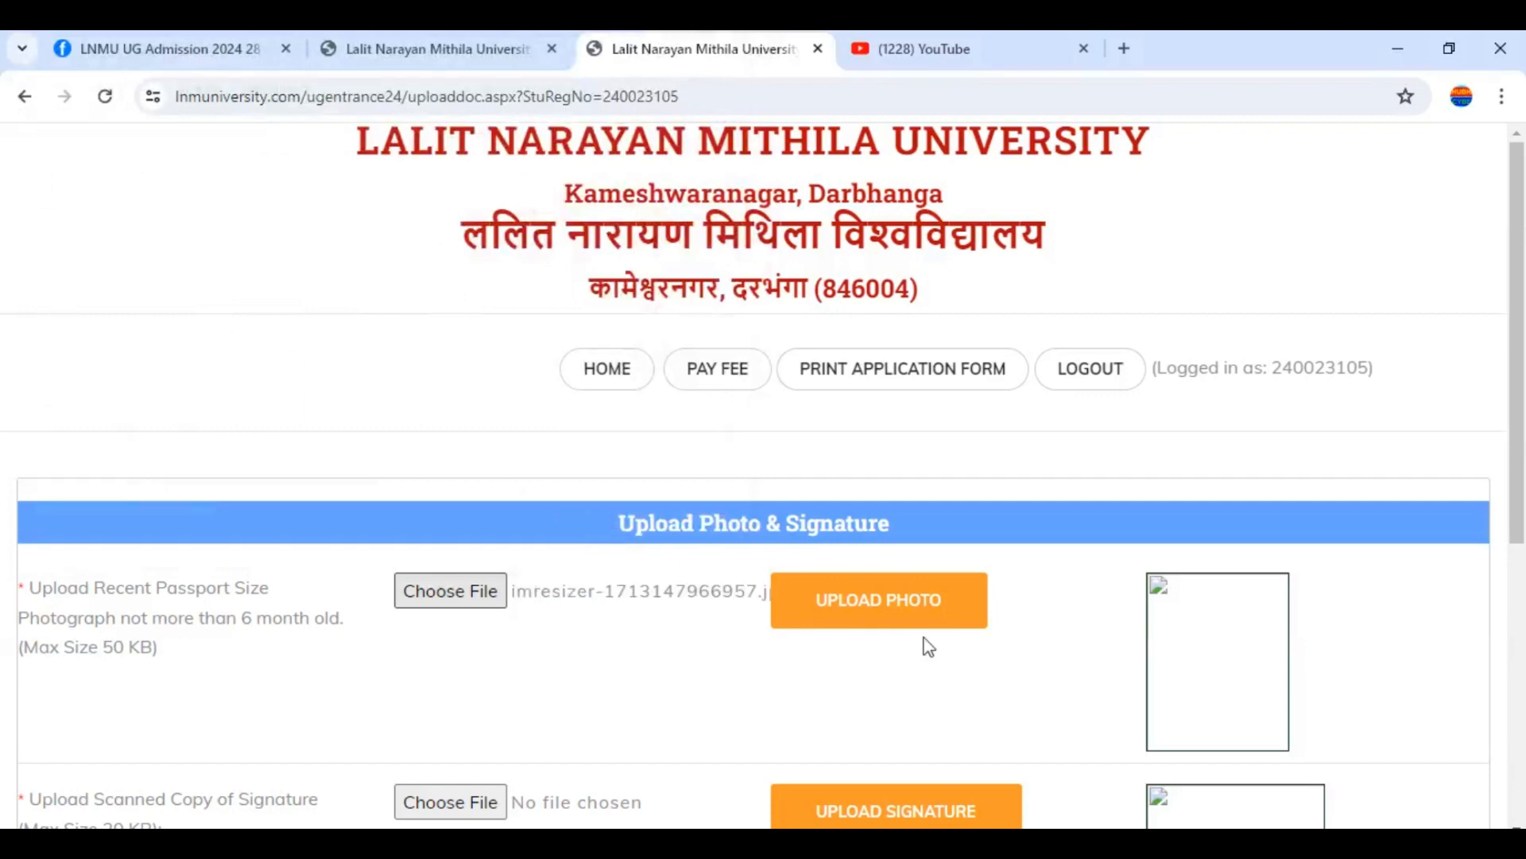
pyautogui.click(885, 622)
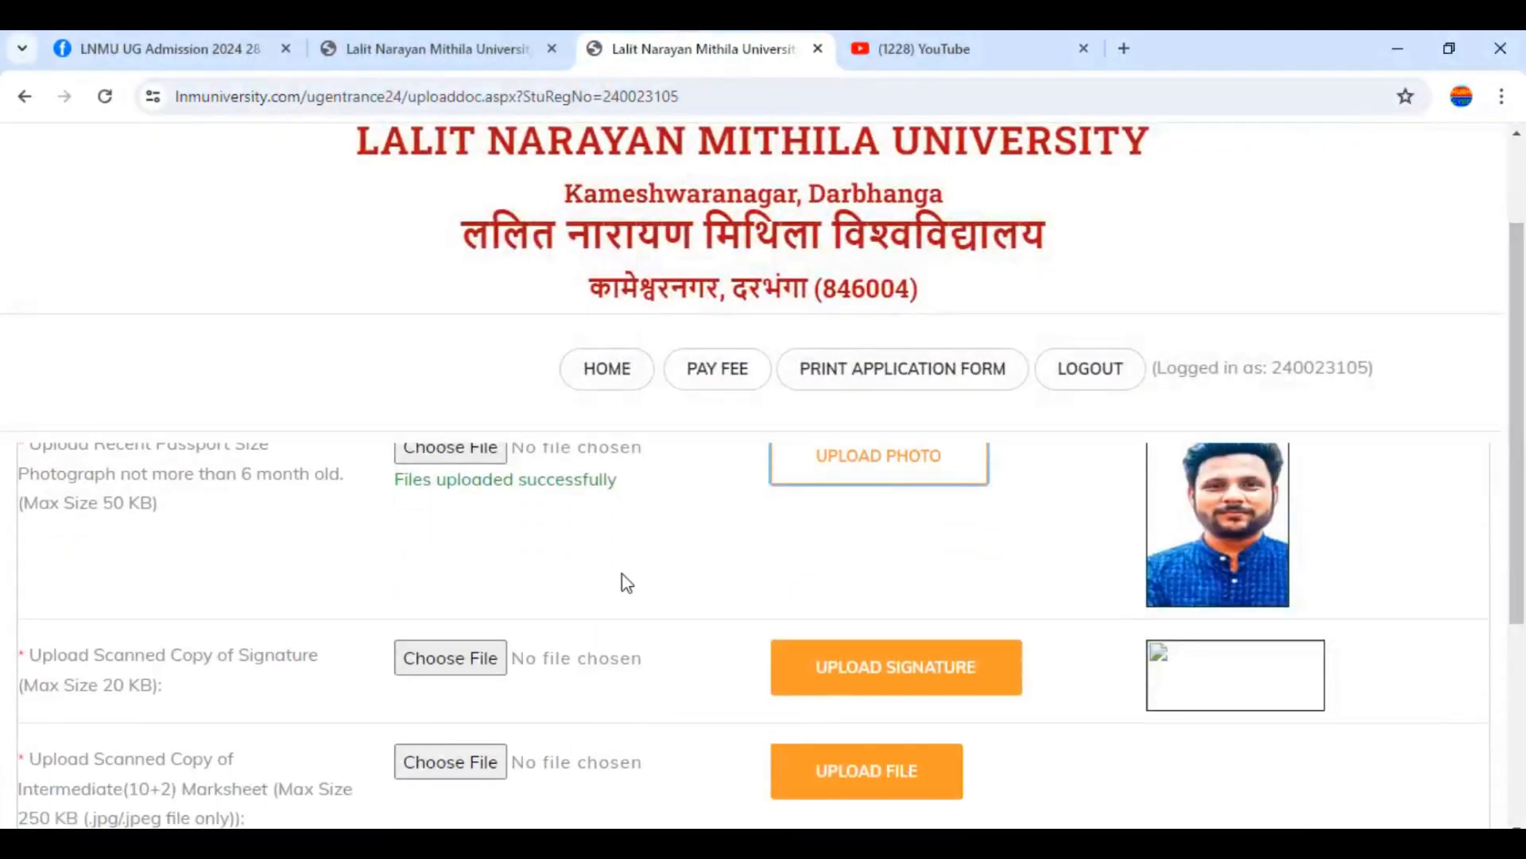
# Choose the signature image from Downloads and upload it
pyautogui.click(443, 660)
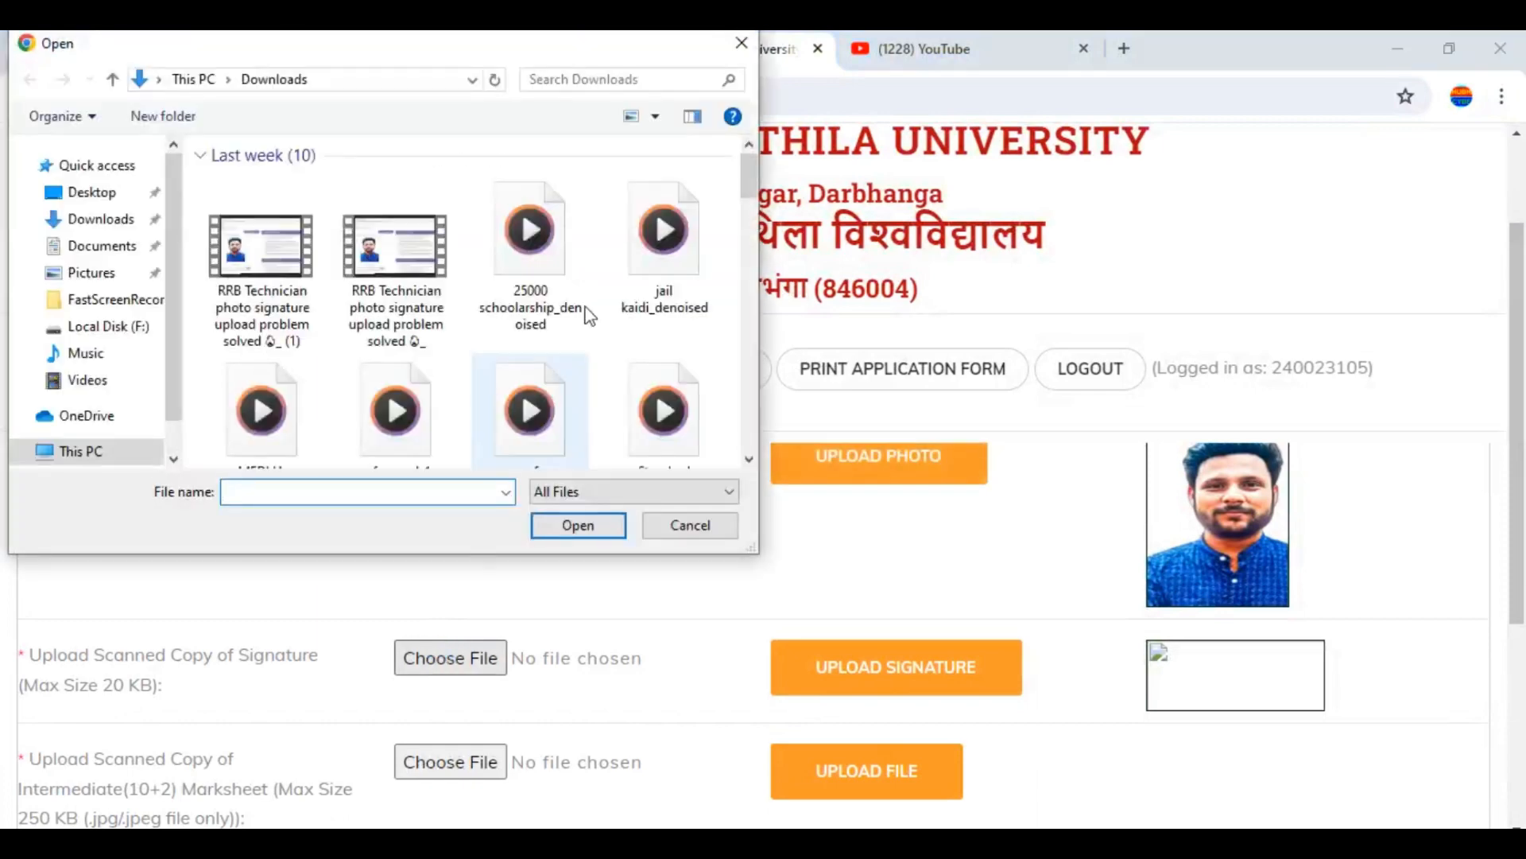
pyautogui.click(88, 219)
pyautogui.moveTo(749, 195); pyautogui.dragTo(751, 253)
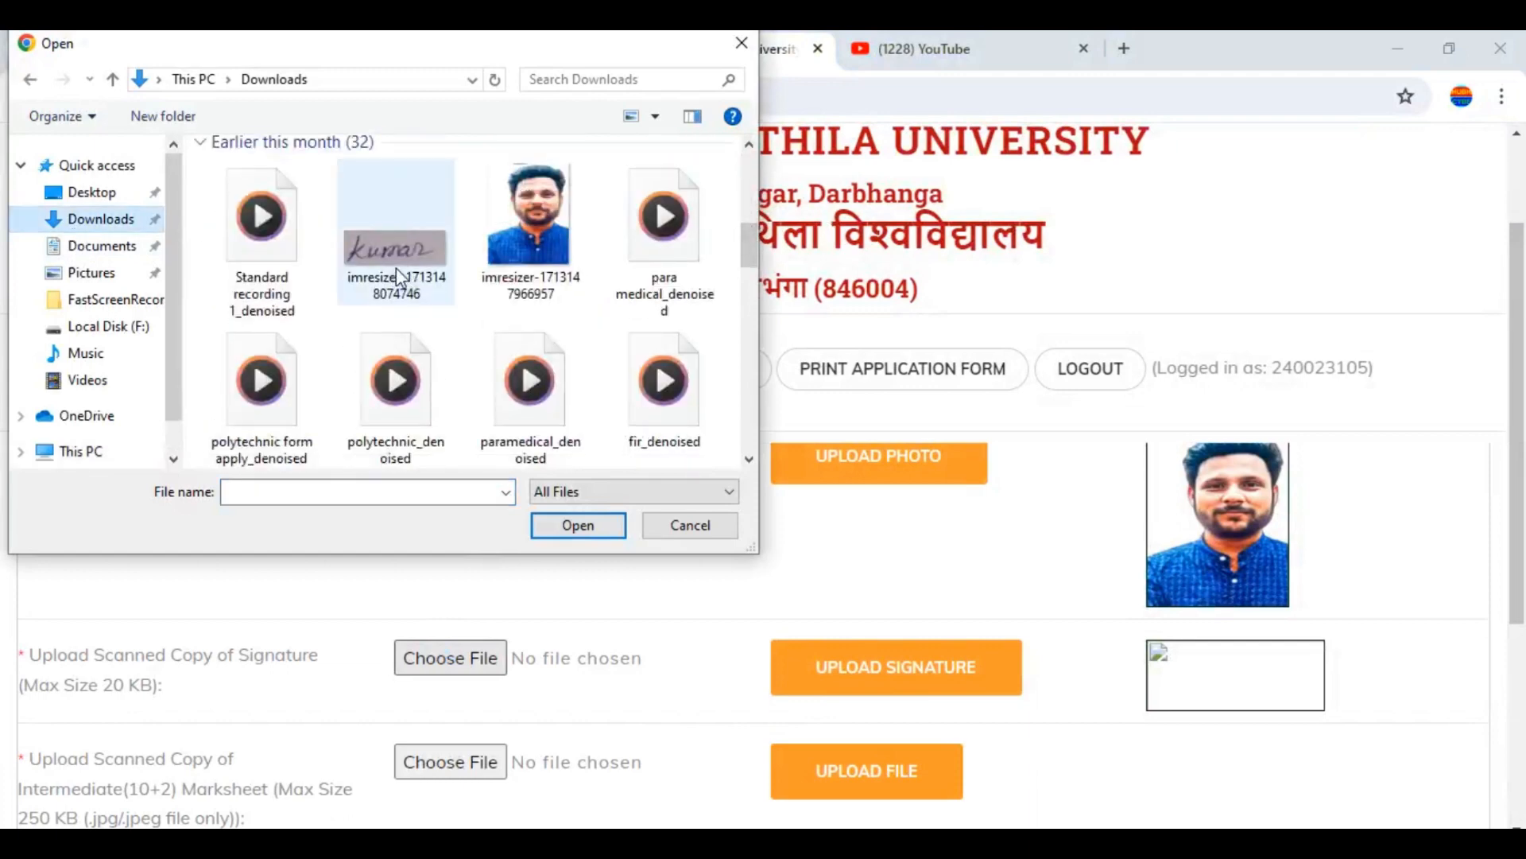
pyautogui.click(395, 267)
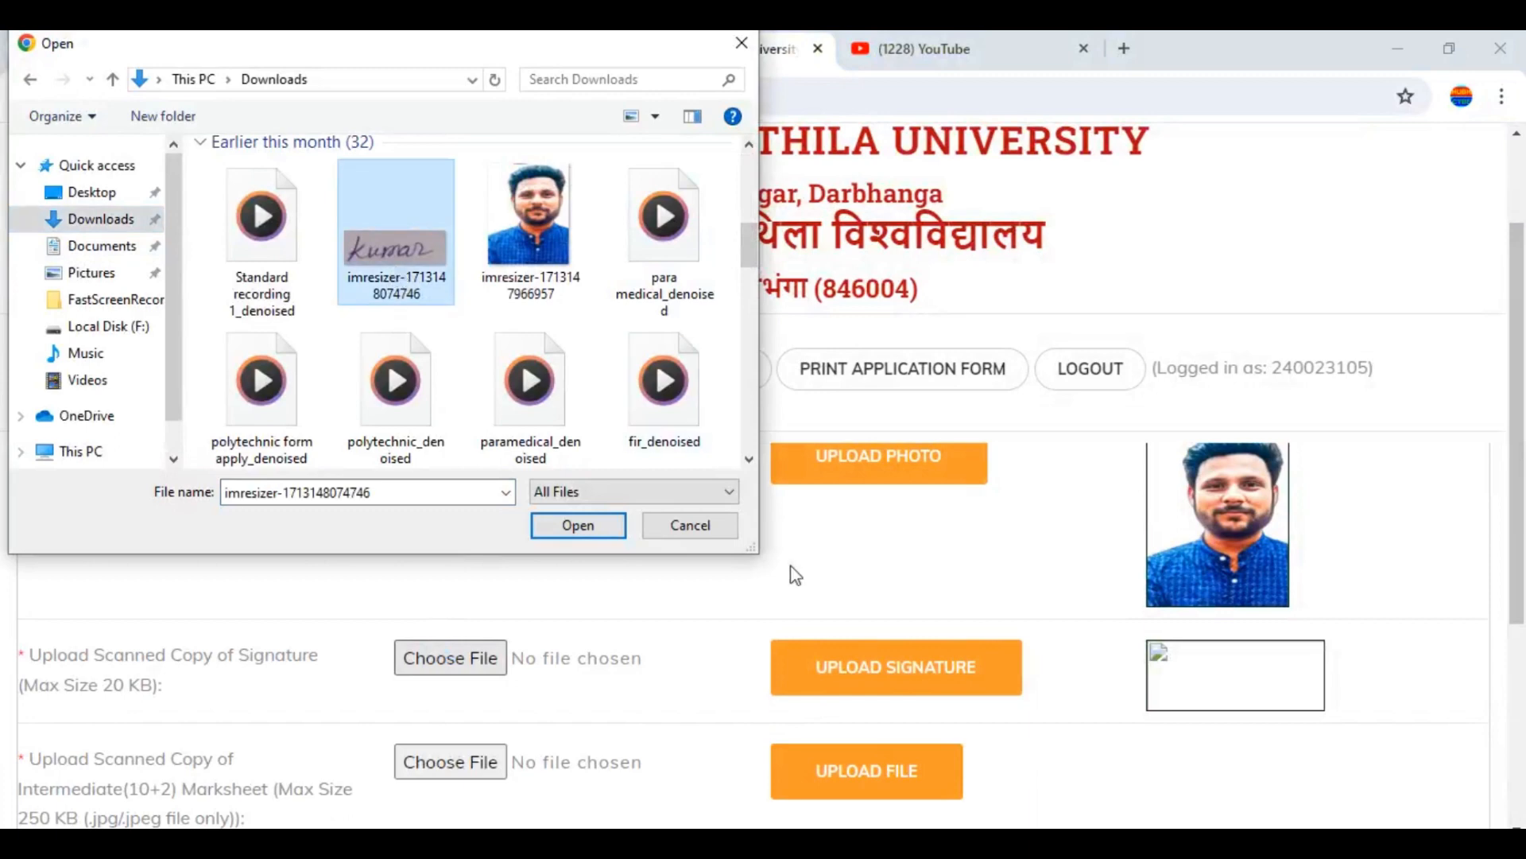
pyautogui.click(578, 525)
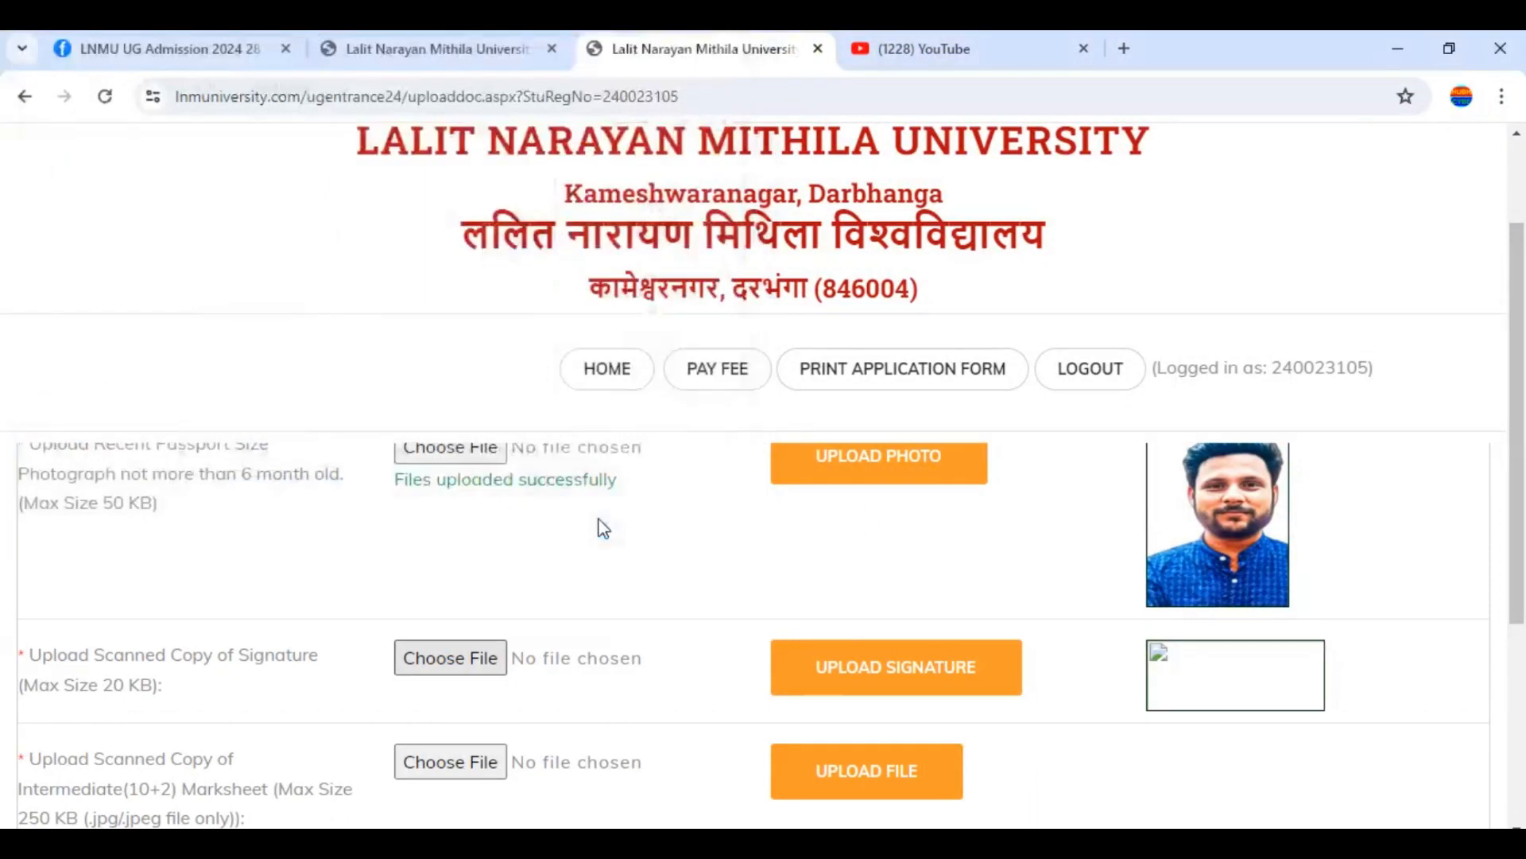
pyautogui.click(957, 457)
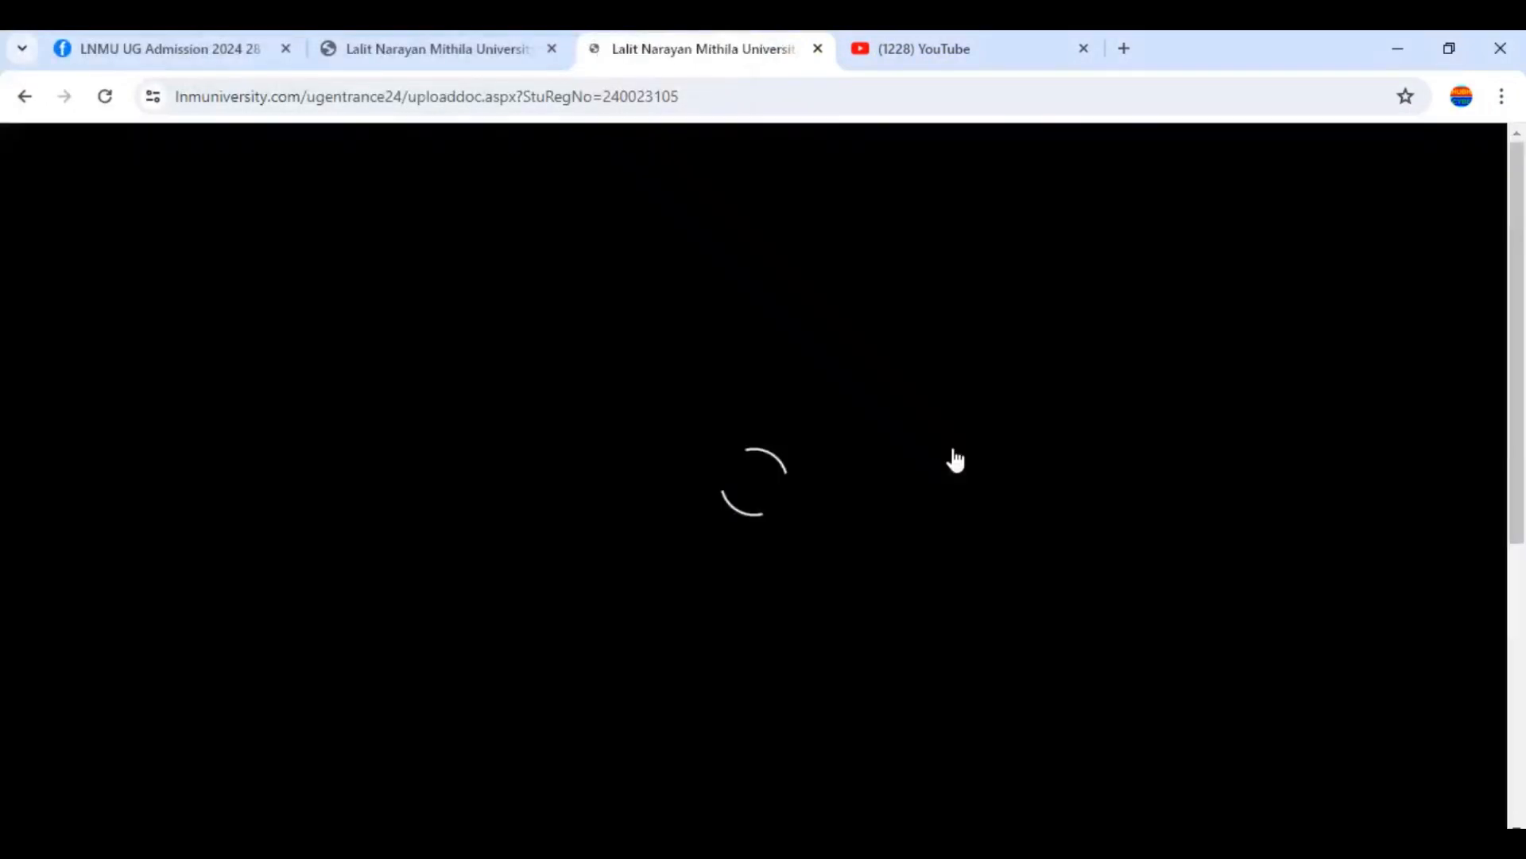
pyautogui.scroll(-4, 1522, 290)
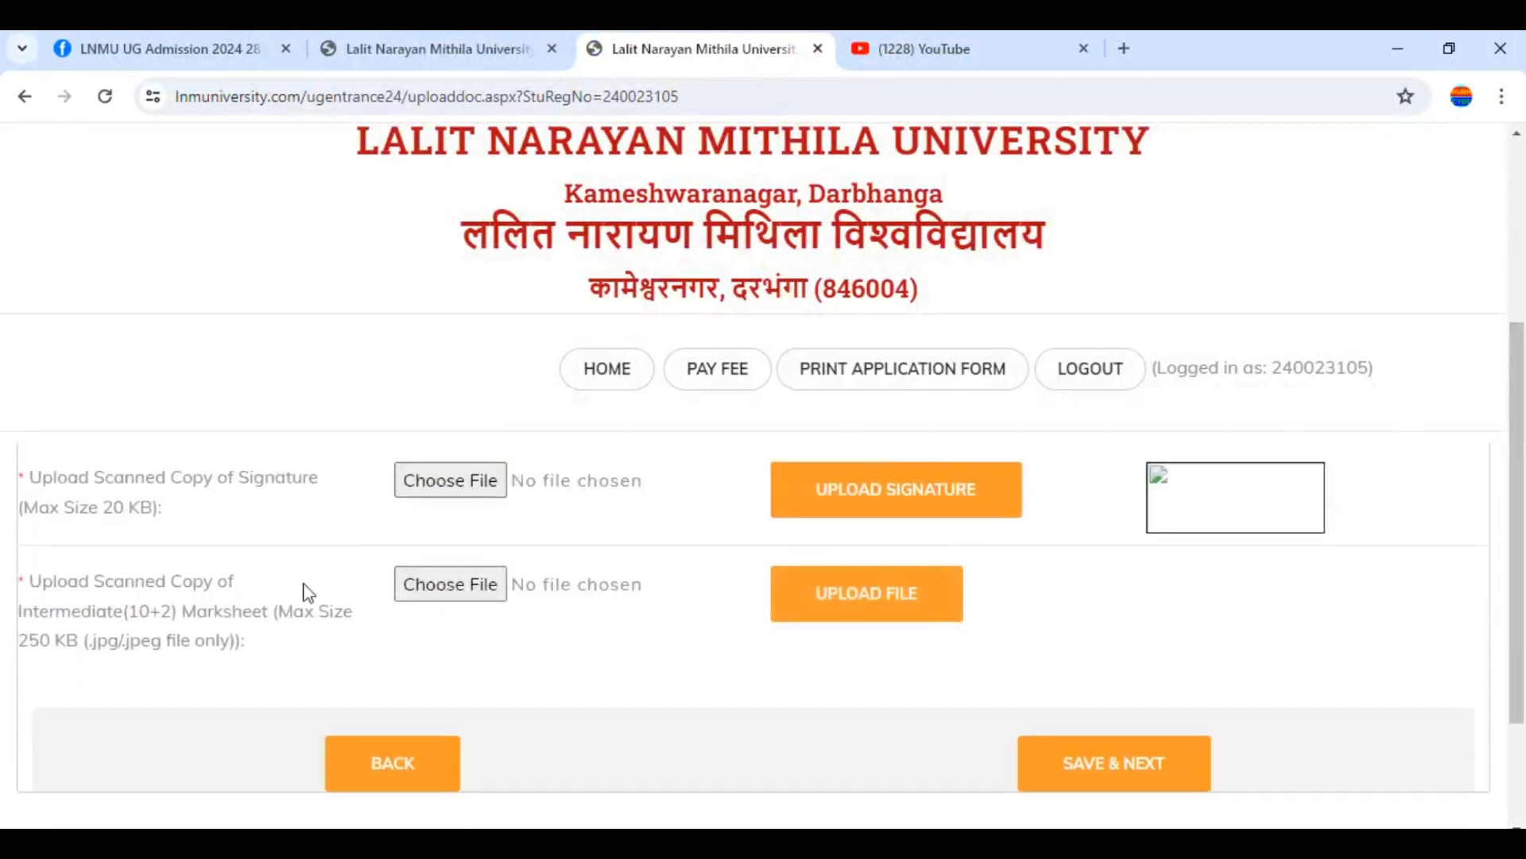
# Upload BIHAR SCHOOL EXAMINATION BOARD-3_11zon PDF from Downloads as the Intermediate marksheet
pyautogui.click(411, 585)
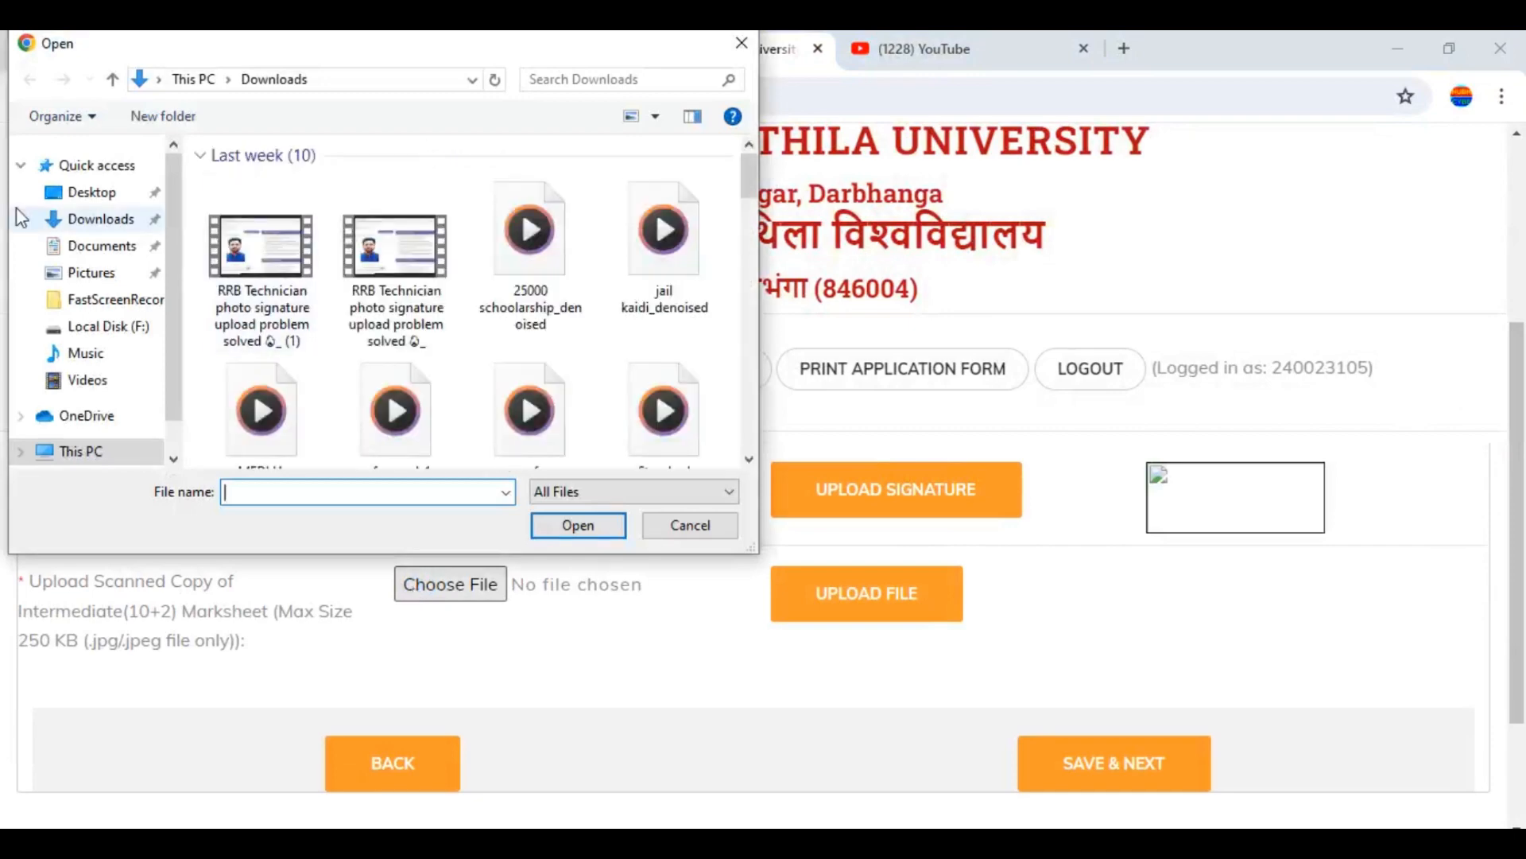
pyautogui.click(77, 222)
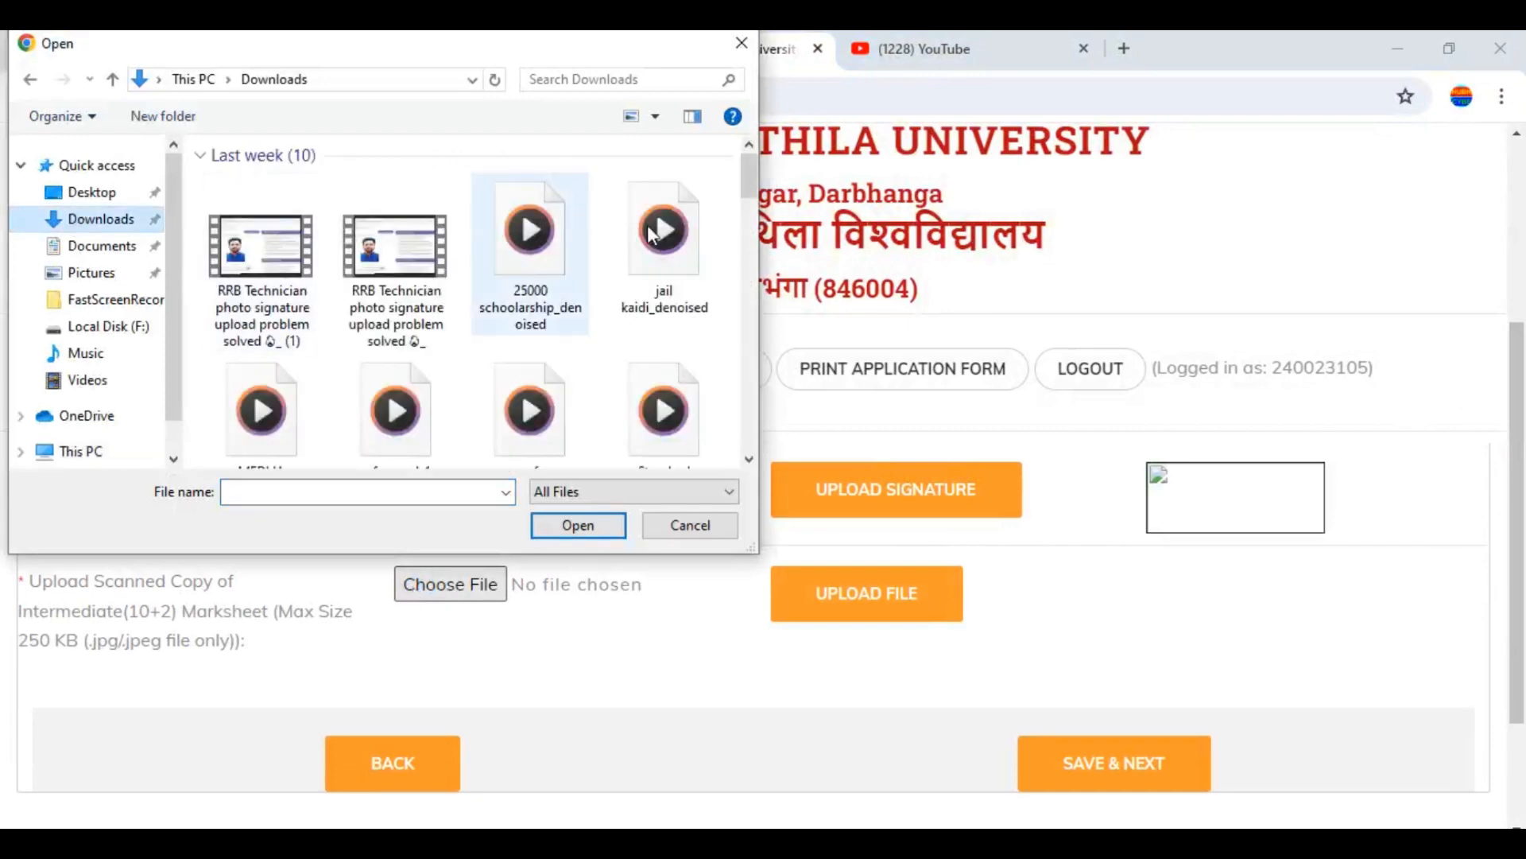
pyautogui.moveTo(747, 184); pyautogui.dragTo(765, 287)
pyautogui.scroll(-3, 549, 334)
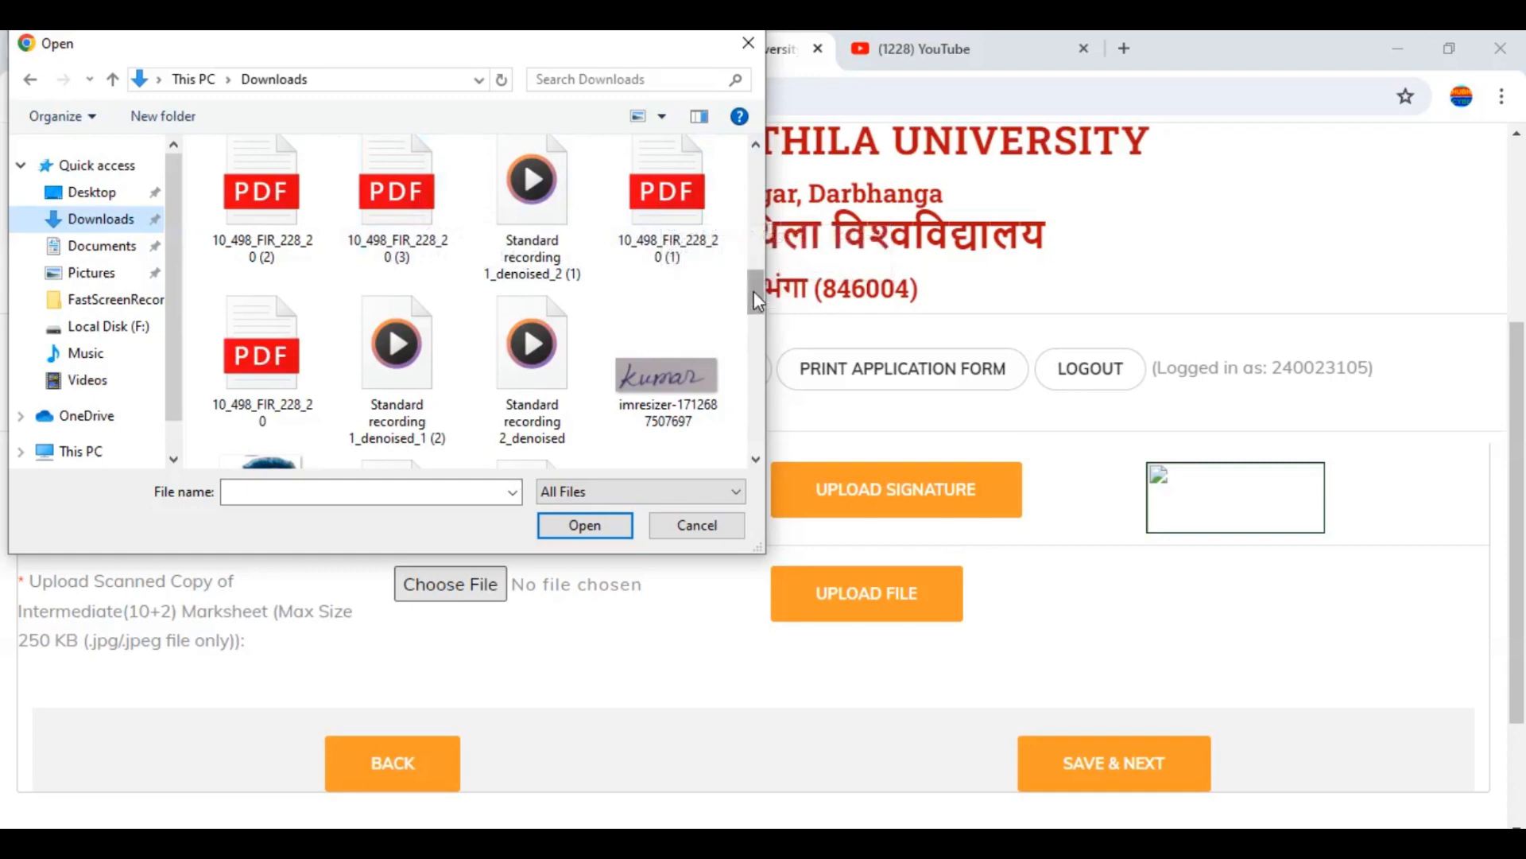
pyautogui.moveTo(754, 291); pyautogui.dragTo(762, 370)
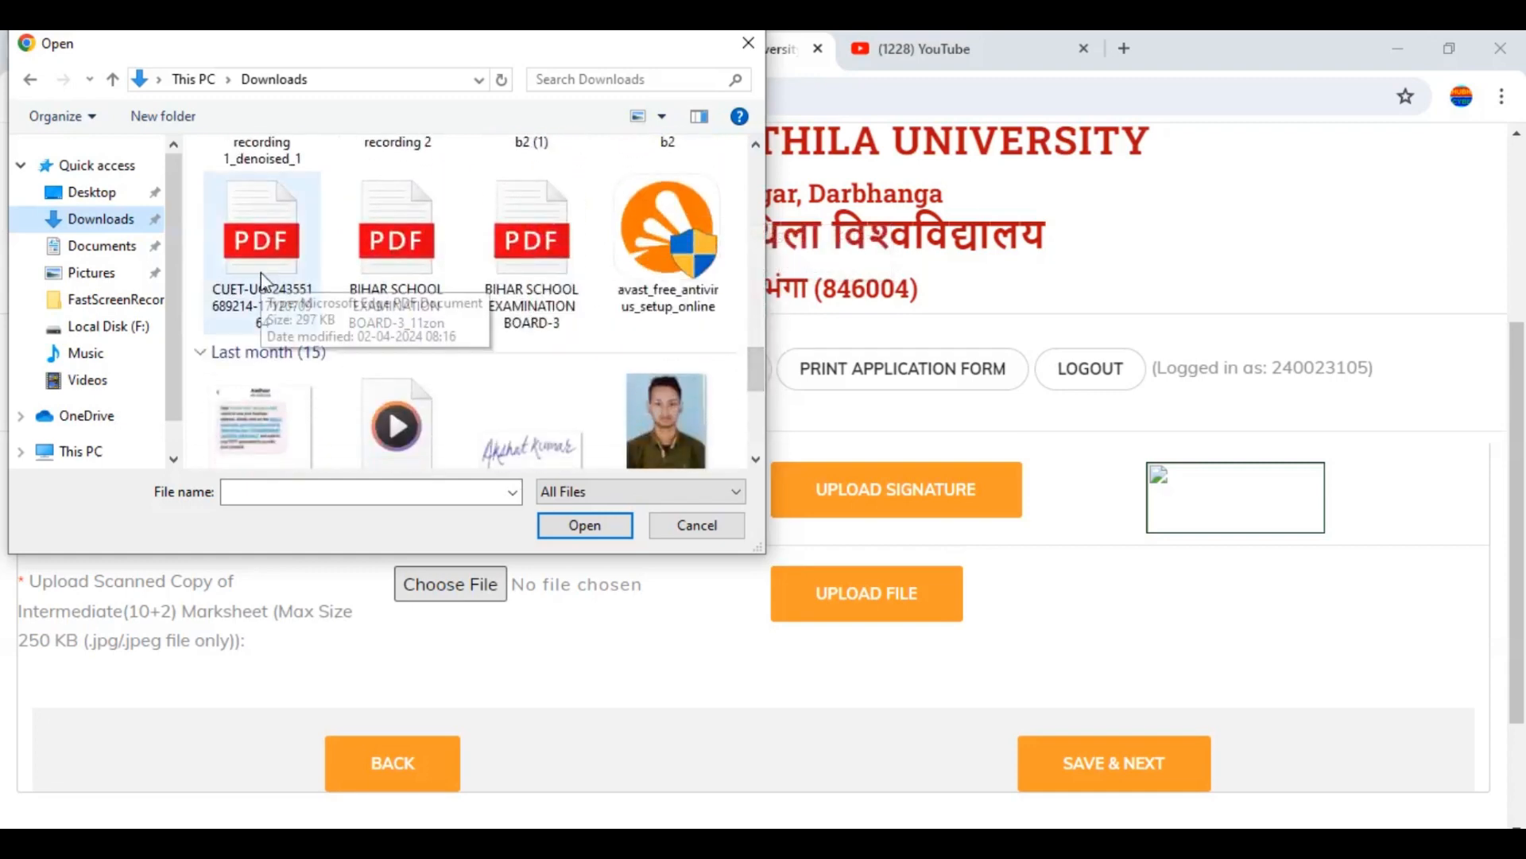
pyautogui.click(384, 274)
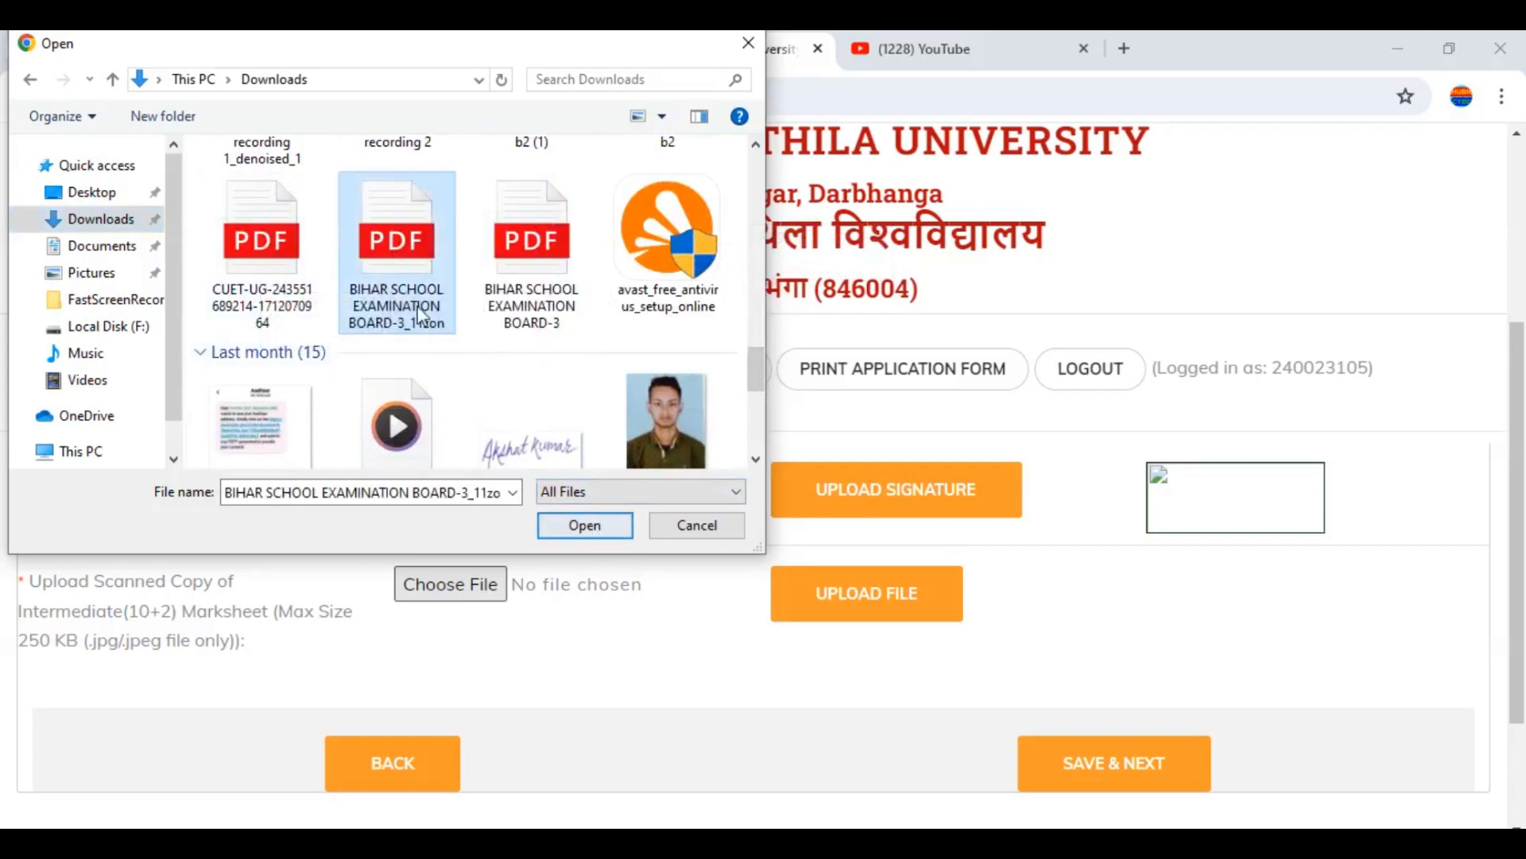
pyautogui.click(578, 527)
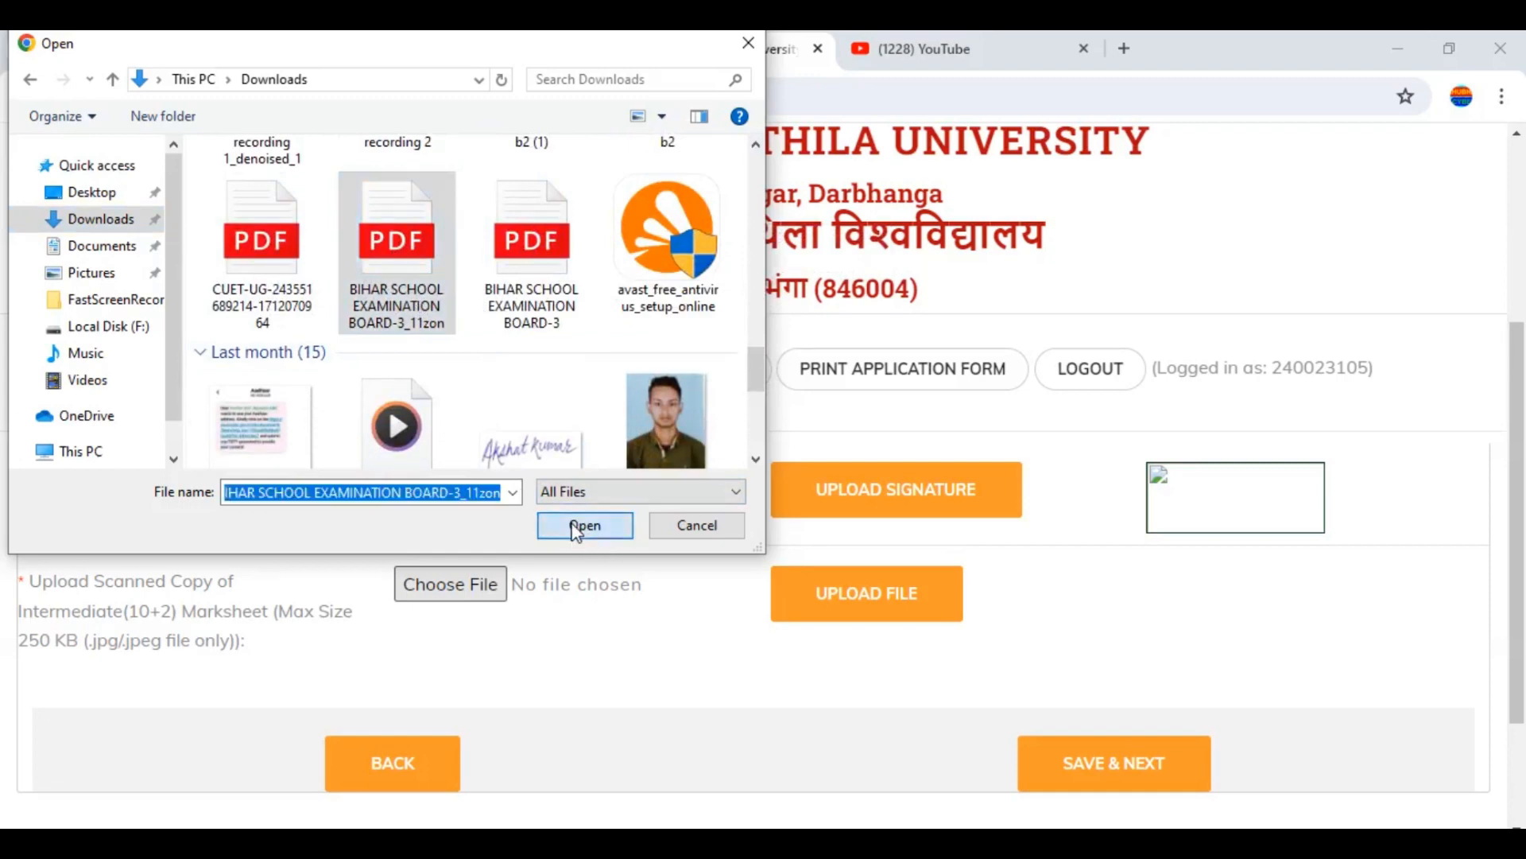
pyautogui.click(833, 613)
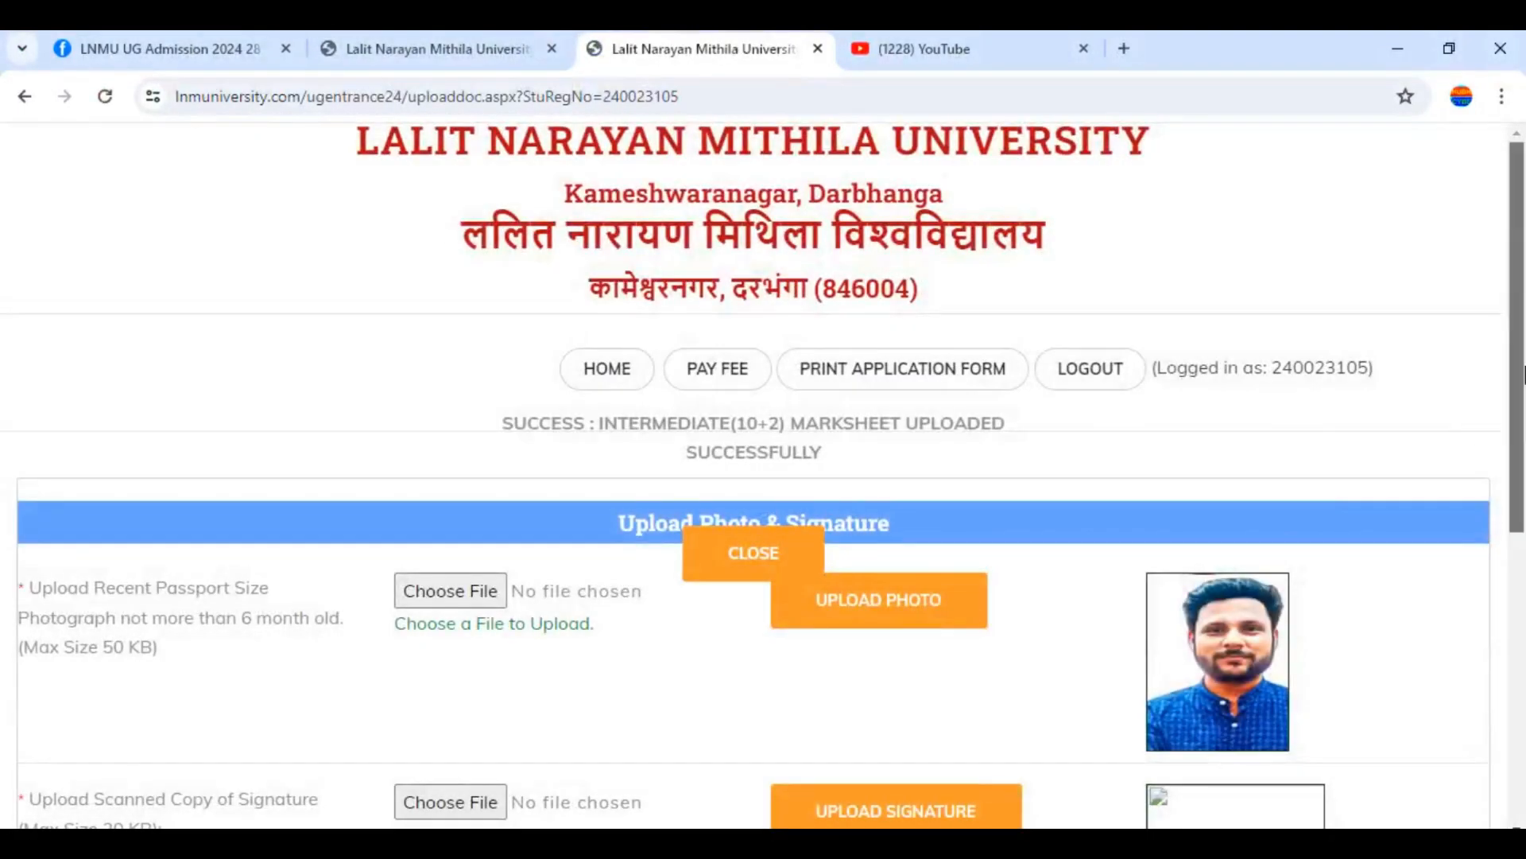
pyautogui.scroll(-4, 1523, 374)
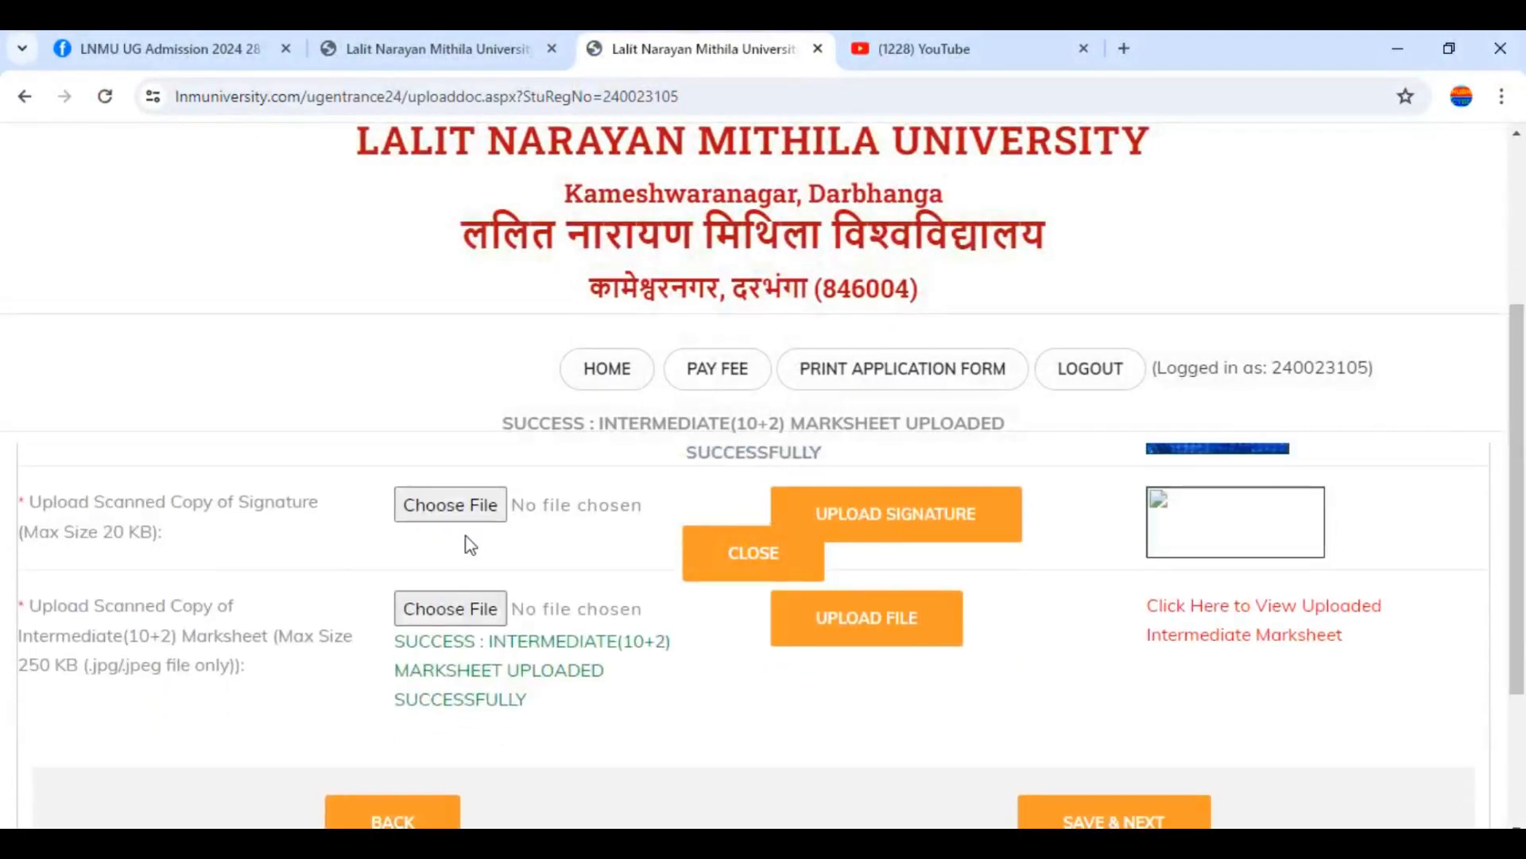
# Close the marksheet success notice and attach the imresizer signature image from Downloads
pyautogui.click(741, 552)
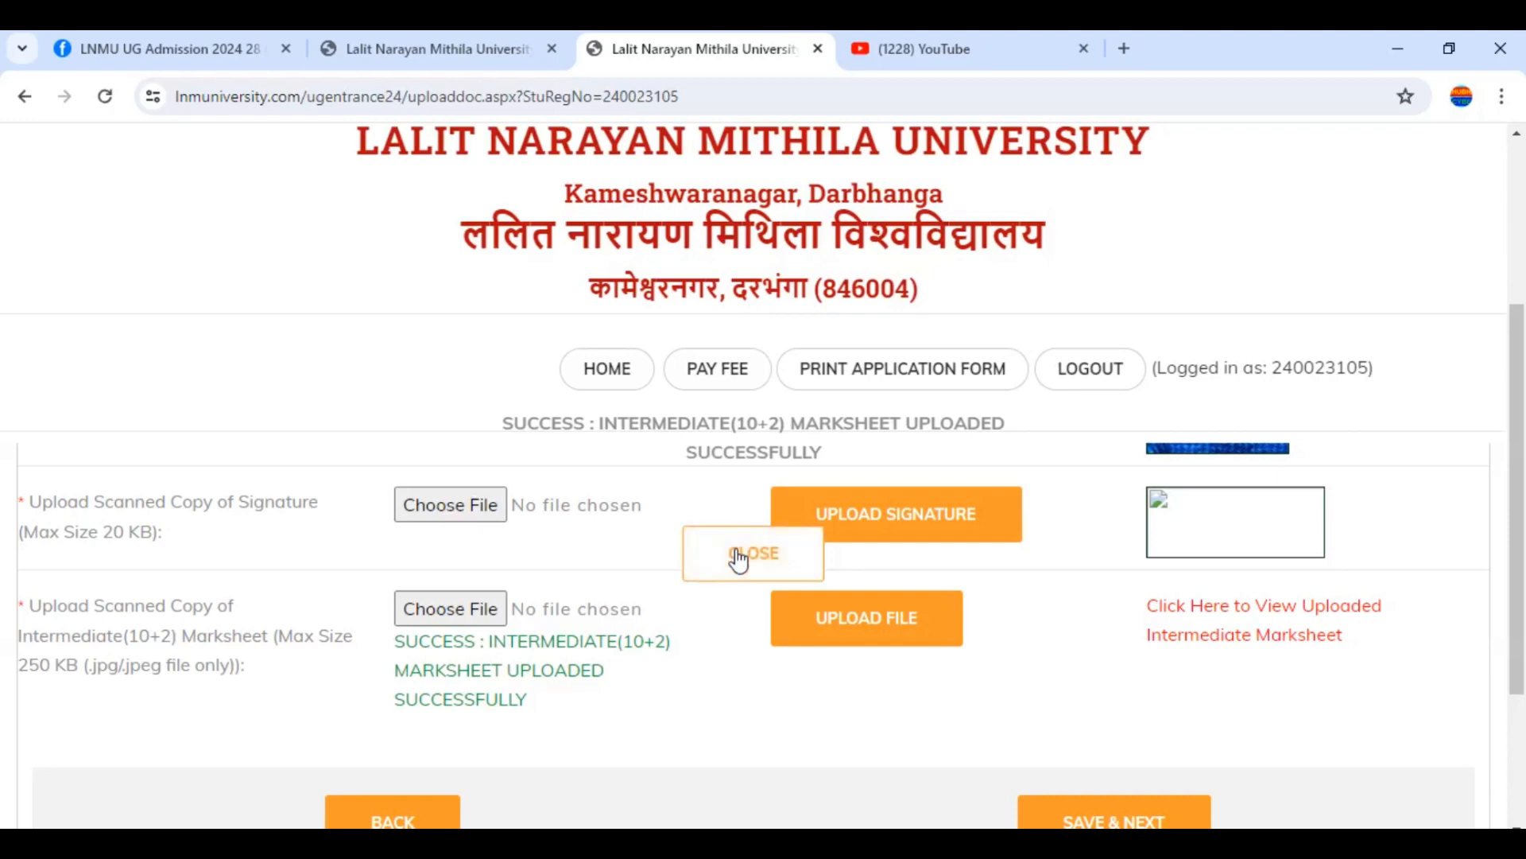
pyautogui.click(449, 508)
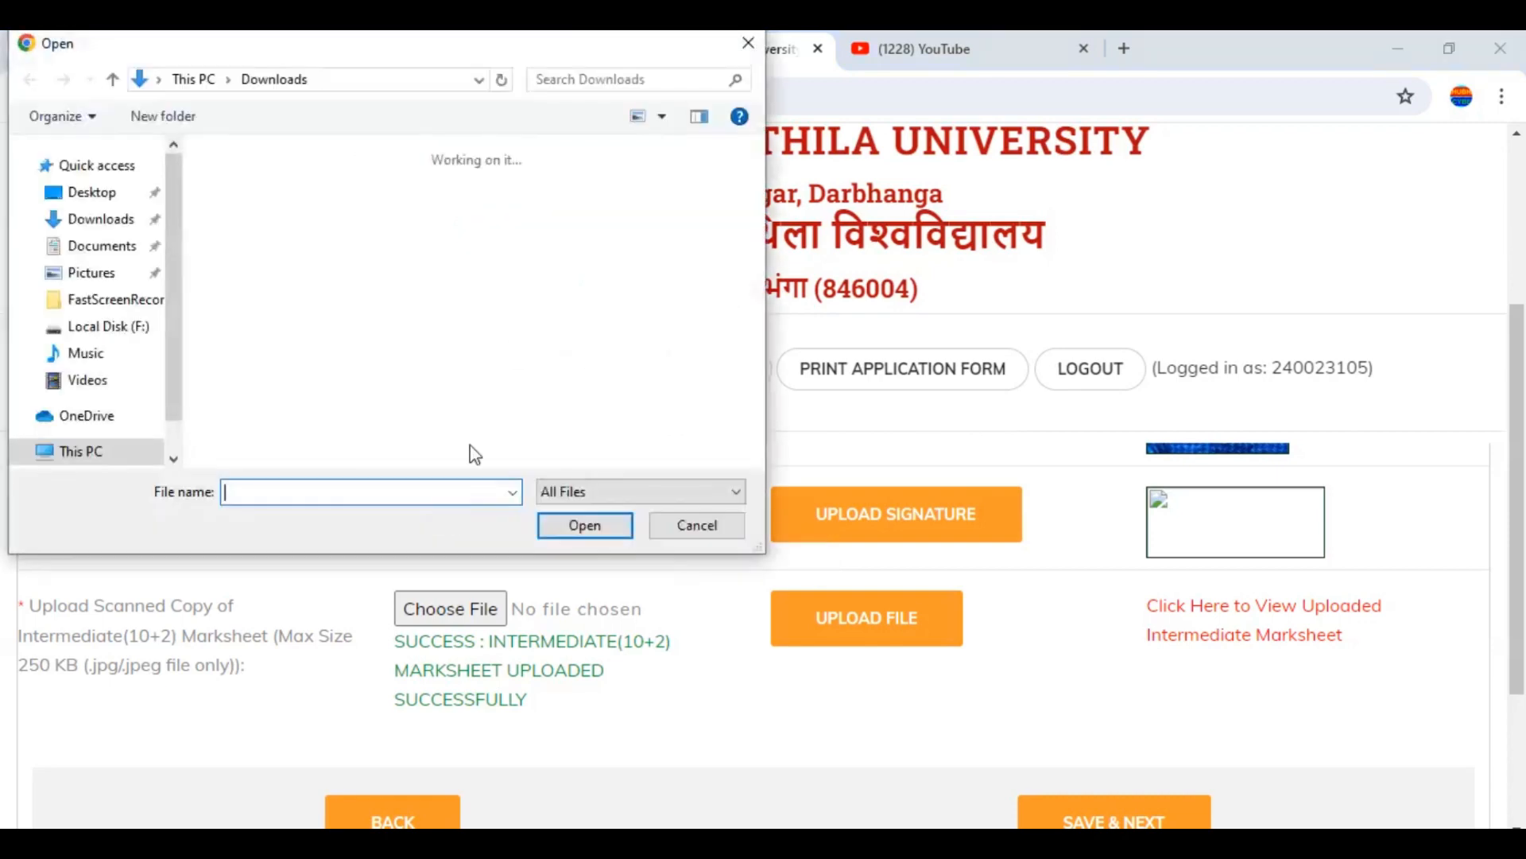
pyautogui.click(152, 219)
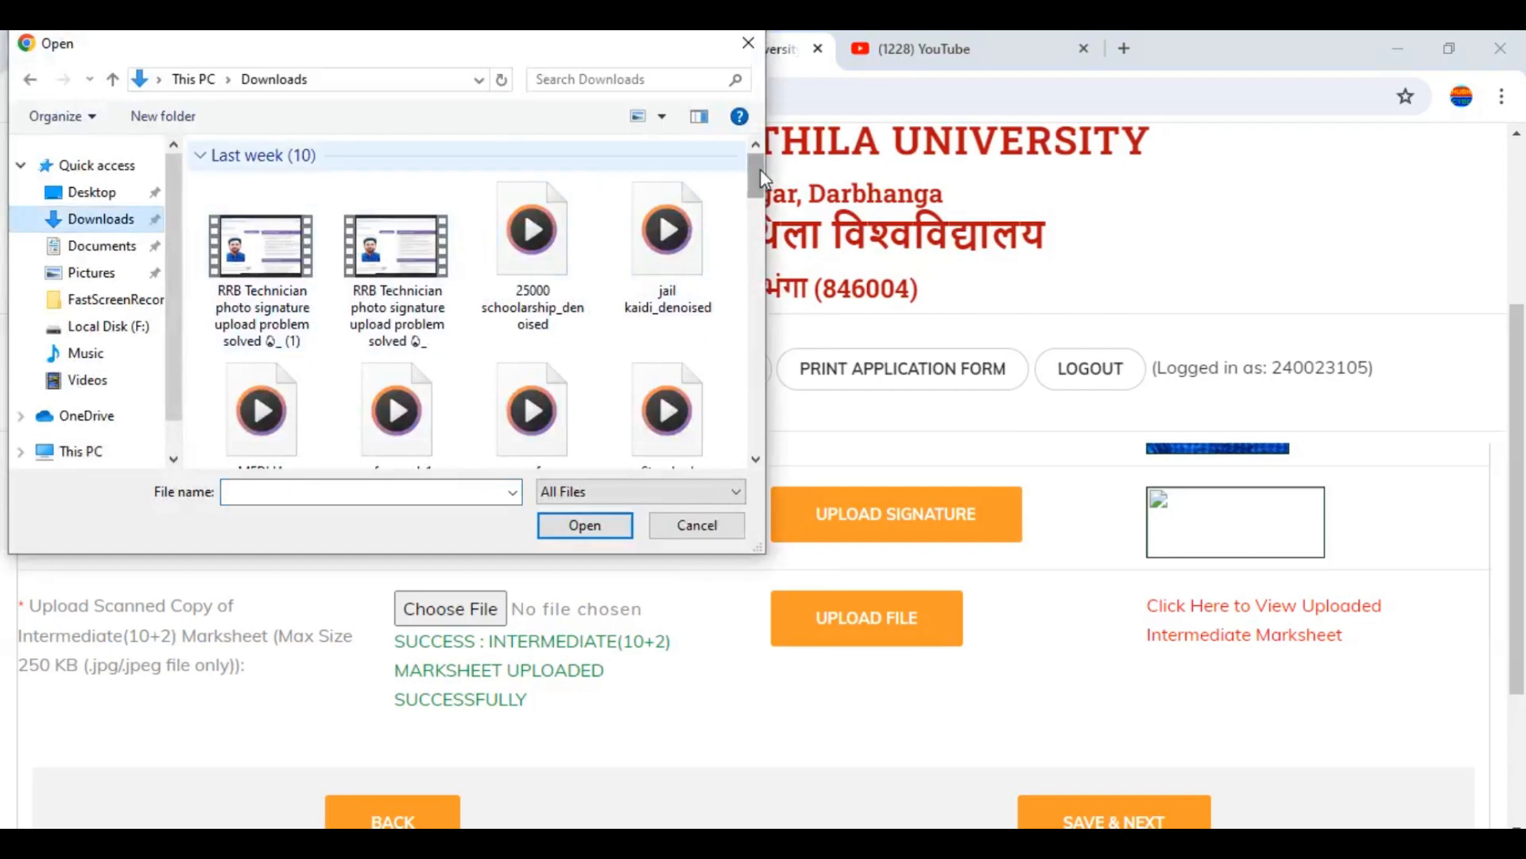
pyautogui.scroll(-5, 516, 239)
pyautogui.click(389, 258)
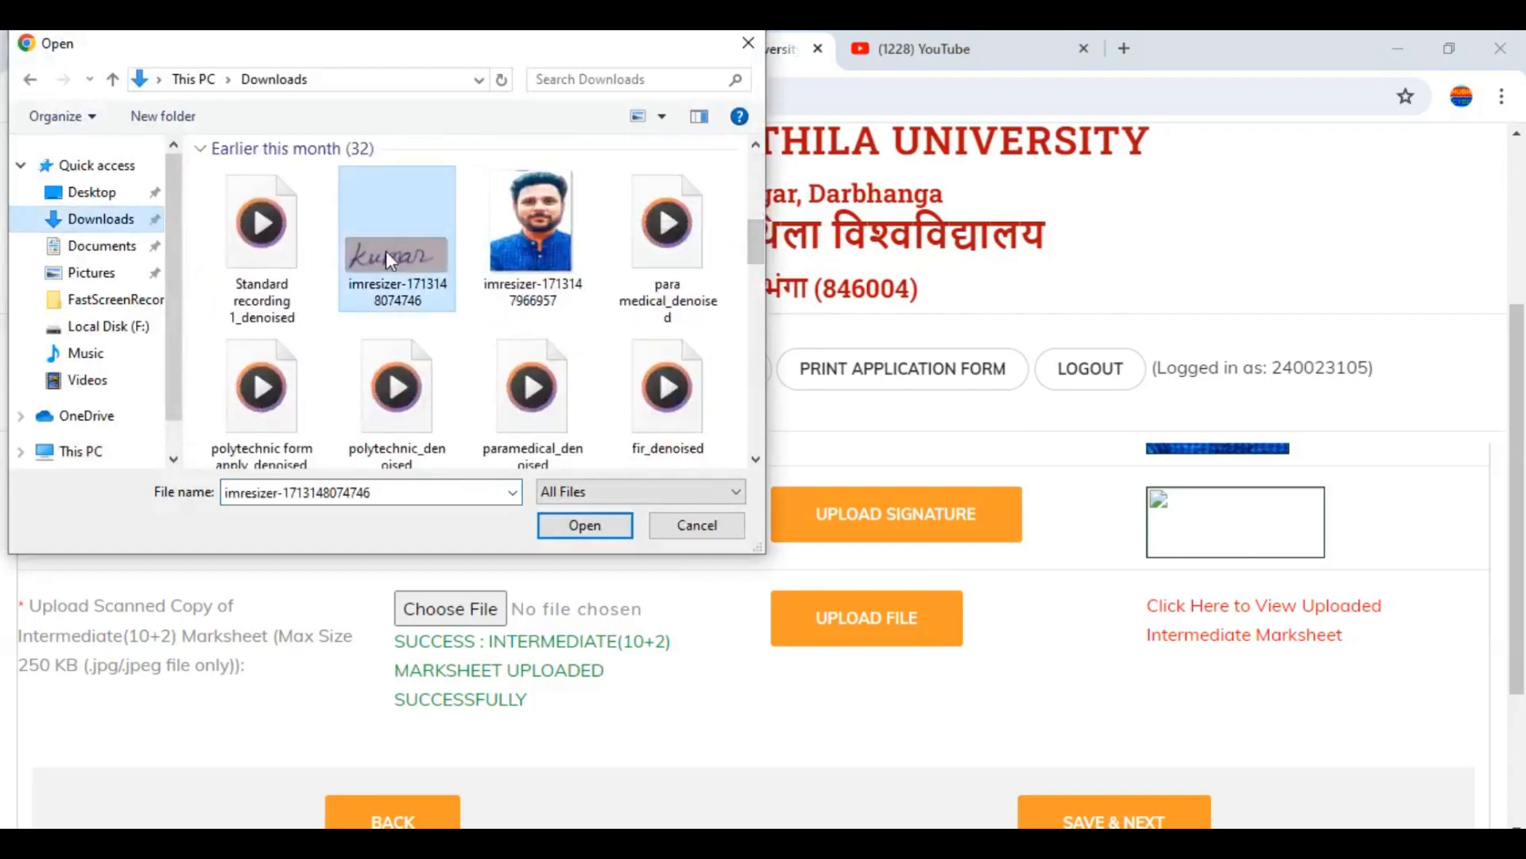
pyautogui.click(608, 529)
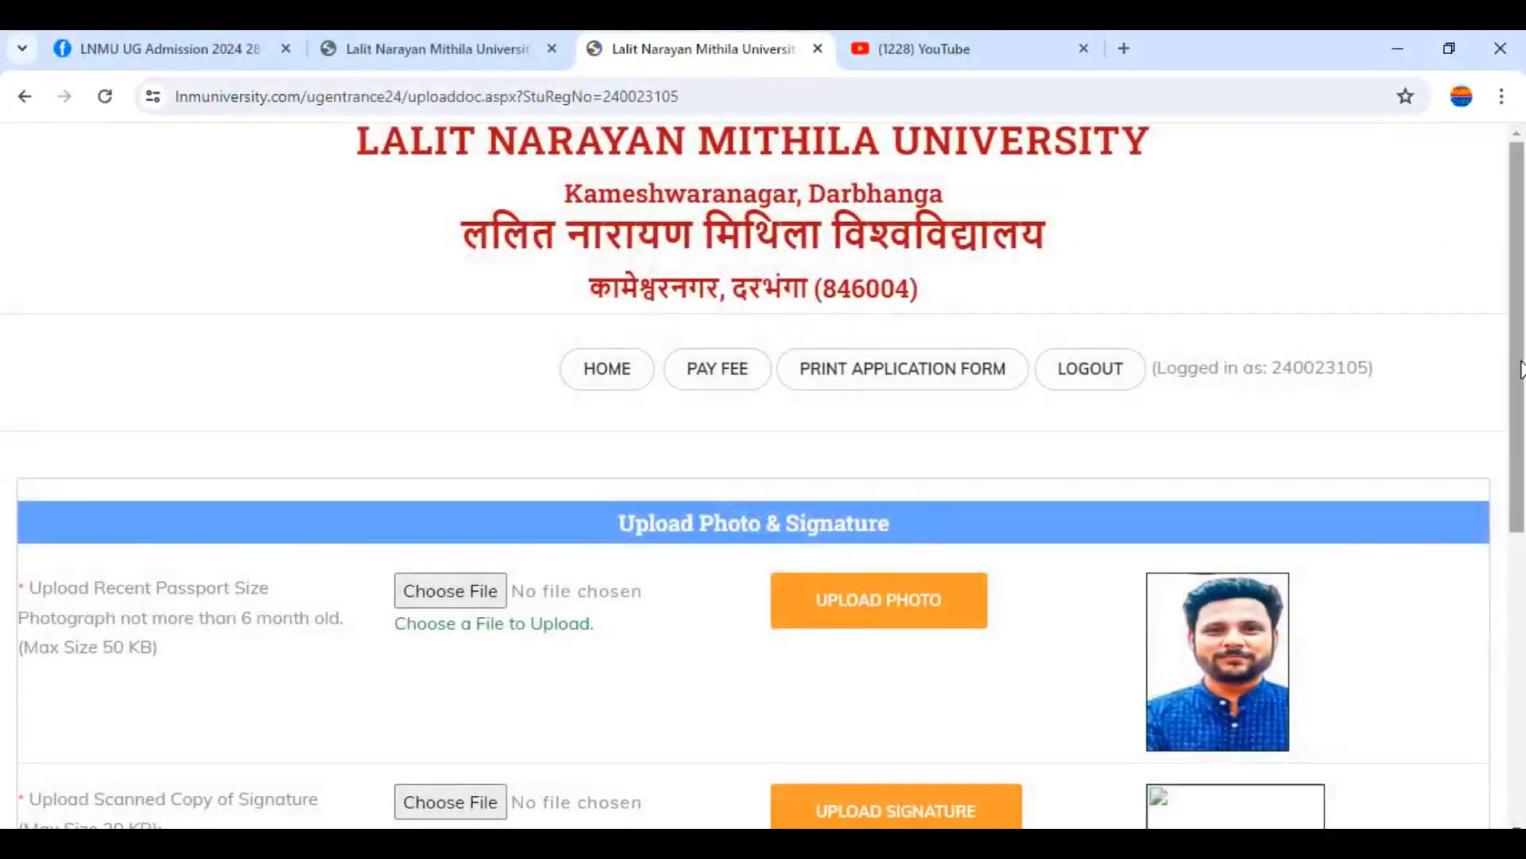
pyautogui.moveTo(1523, 351); pyautogui.dragTo(1524, 586)
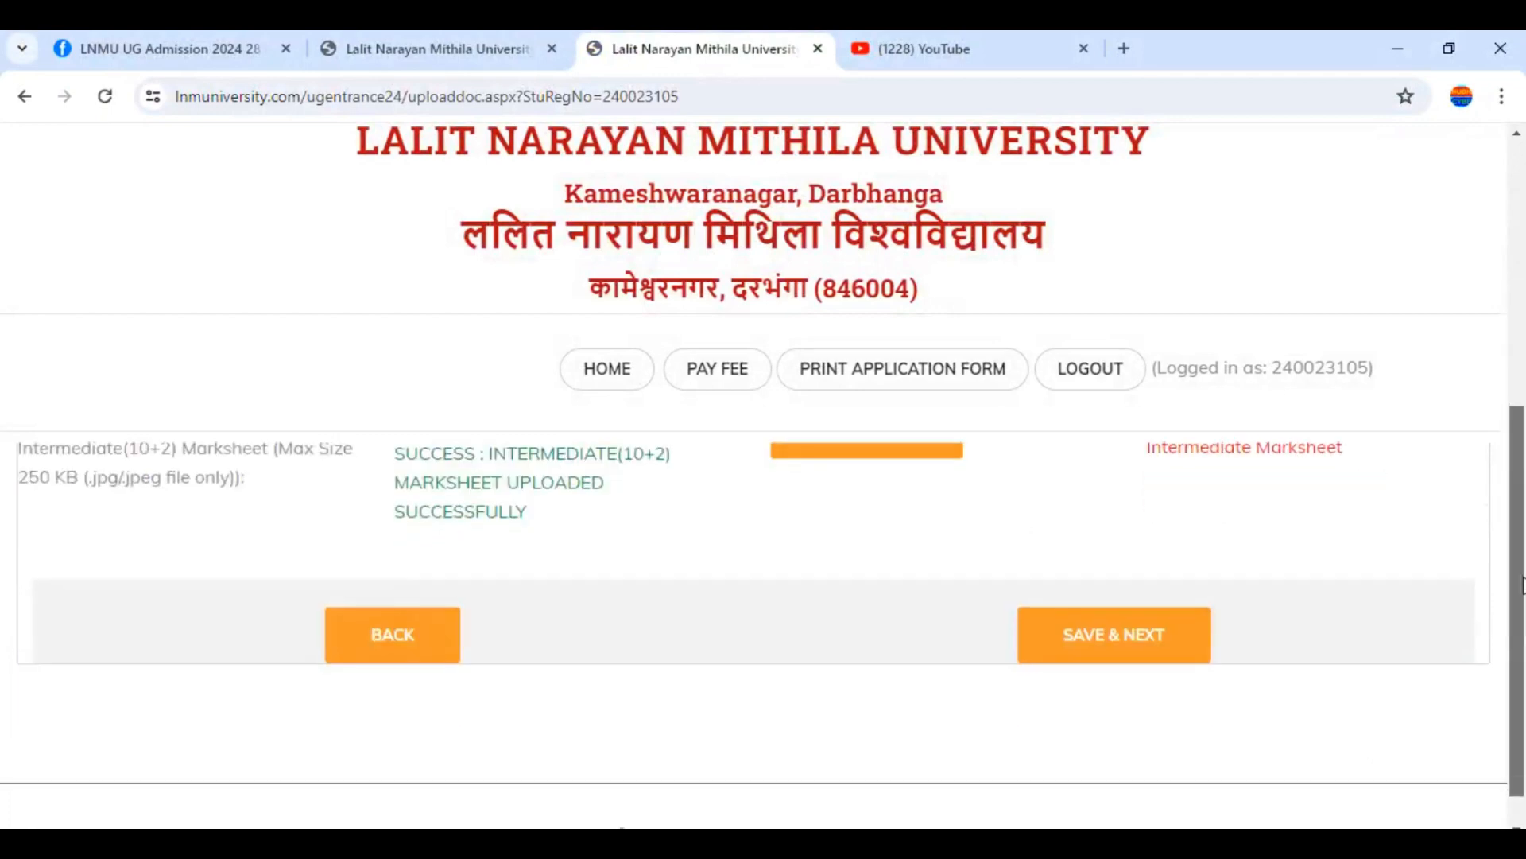
# Save the uploaded documents, acknowledge the alert, and set the Intermediate passing stream to Arts
pyautogui.click(1118, 636)
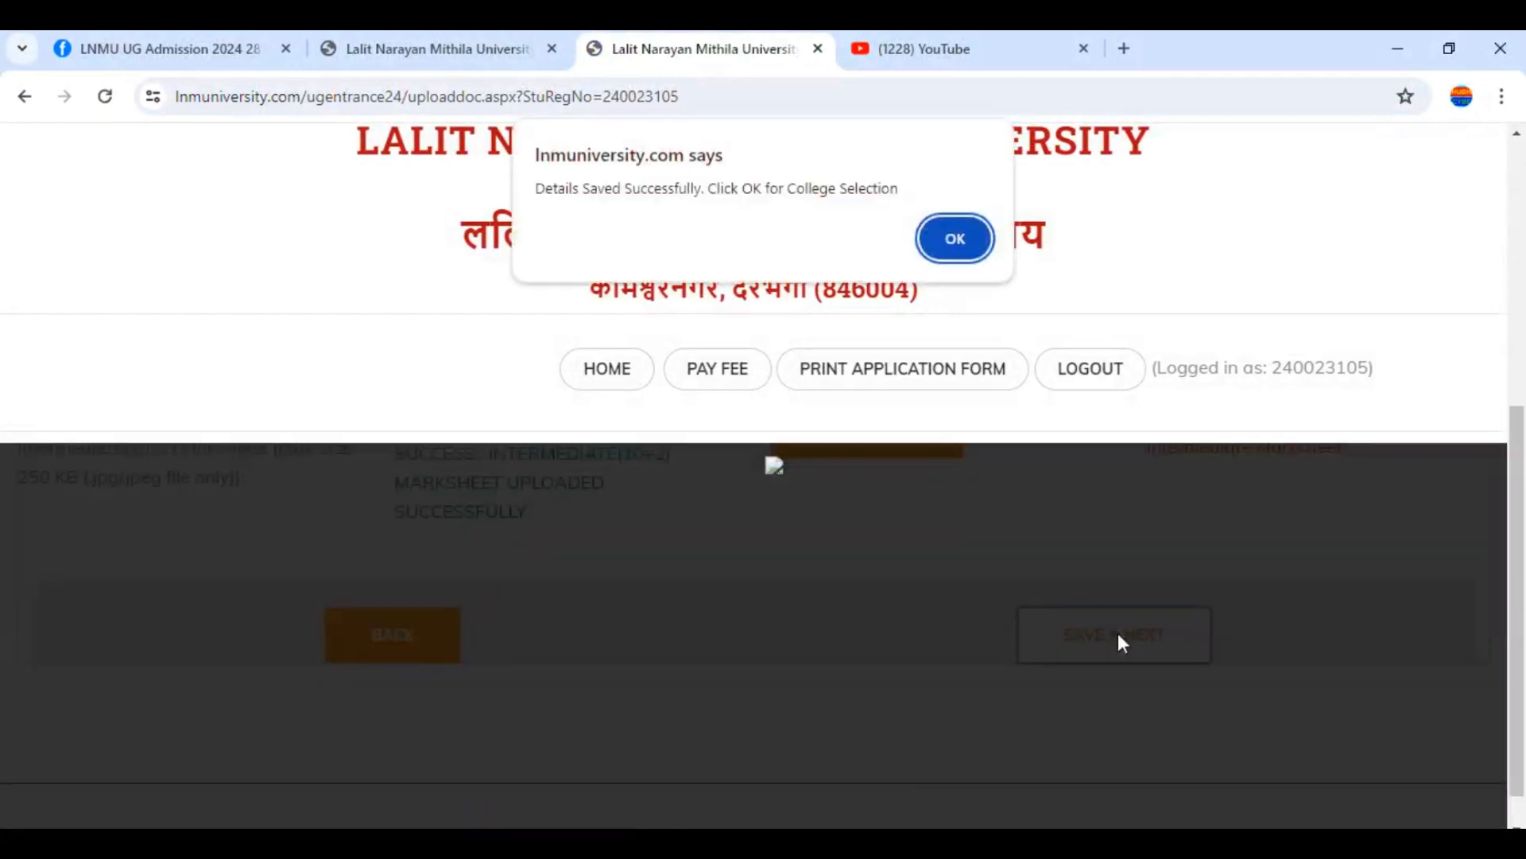
pyautogui.click(955, 243)
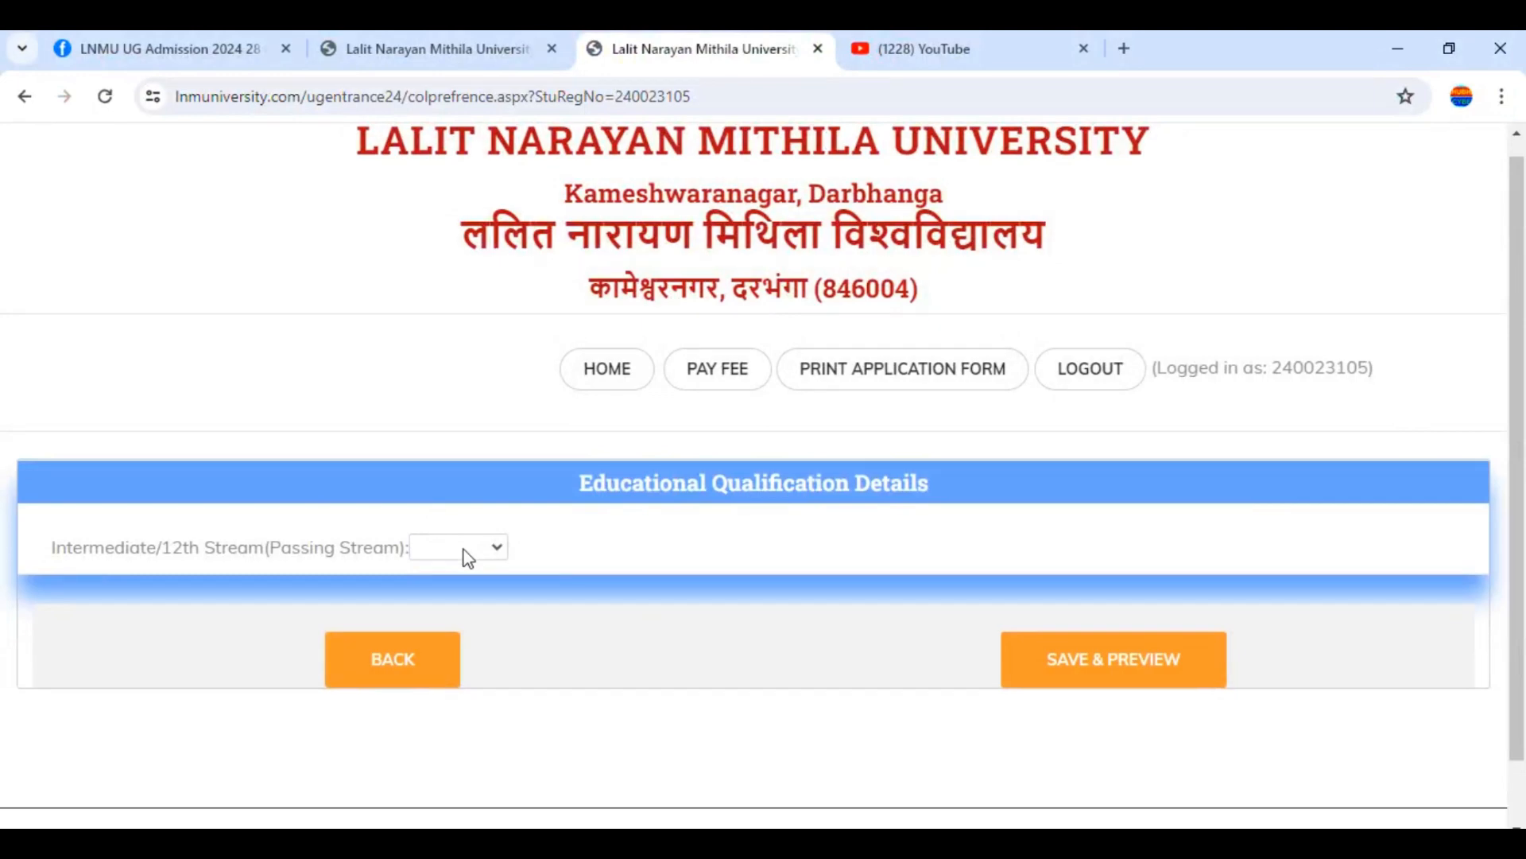
pyautogui.click(464, 549)
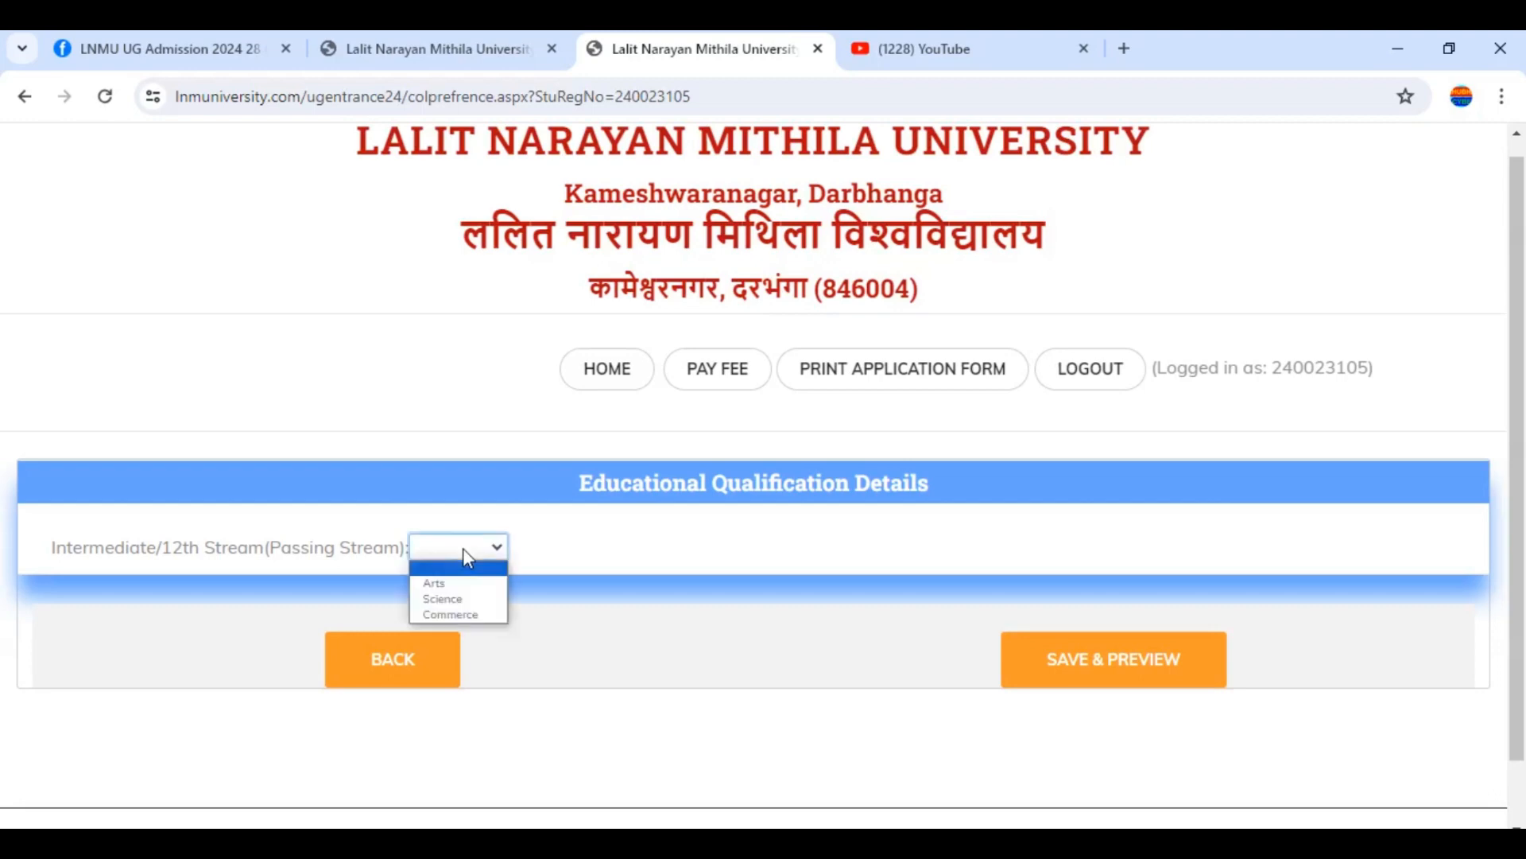
pyautogui.click(437, 588)
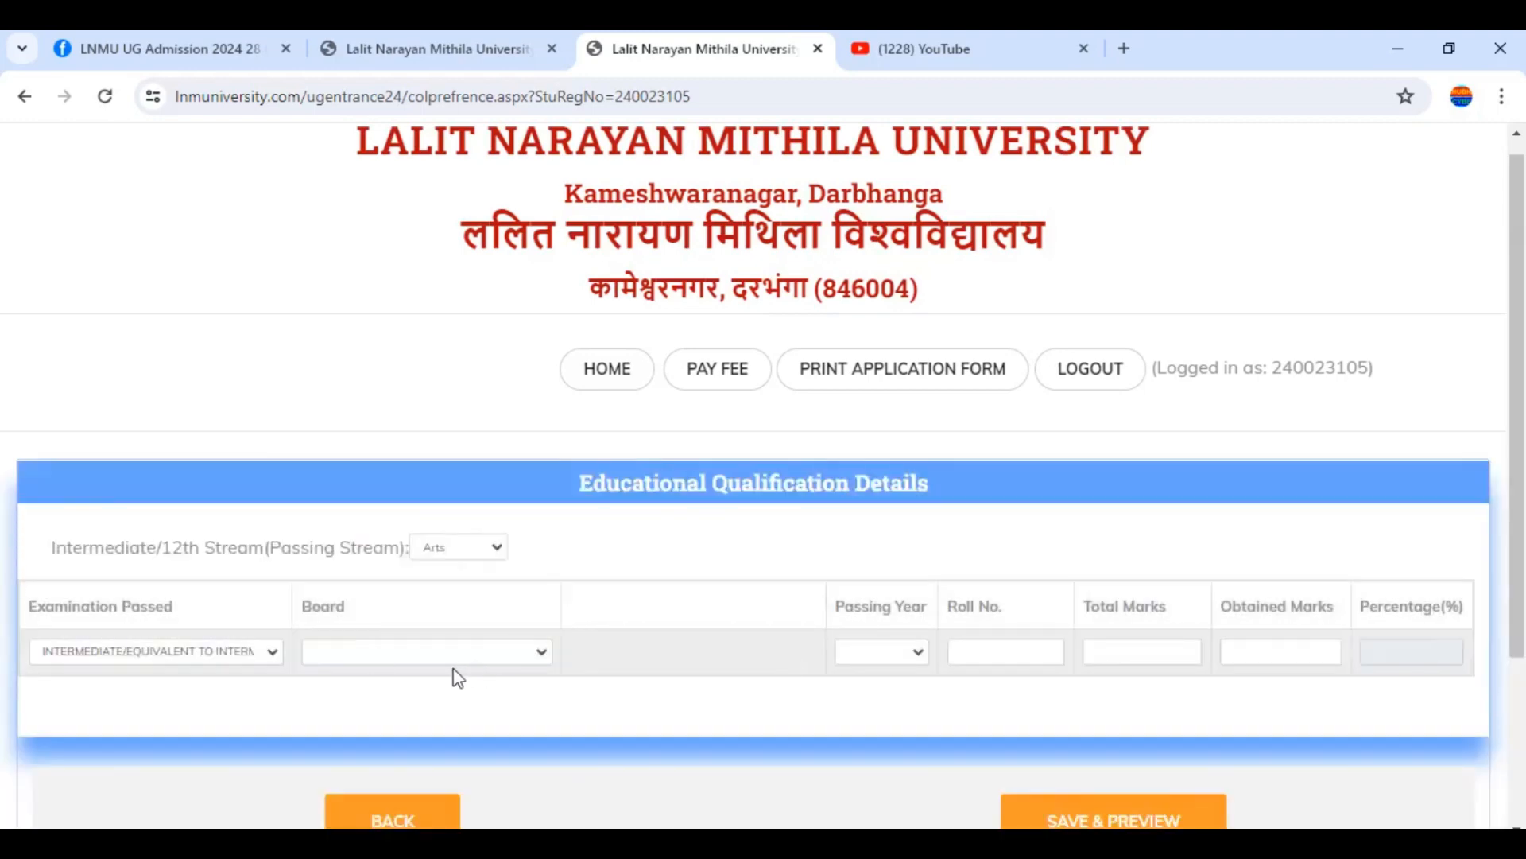
# Set the board to Bihar School Examination Board and the passing year to 2024
pyautogui.click(427, 657)
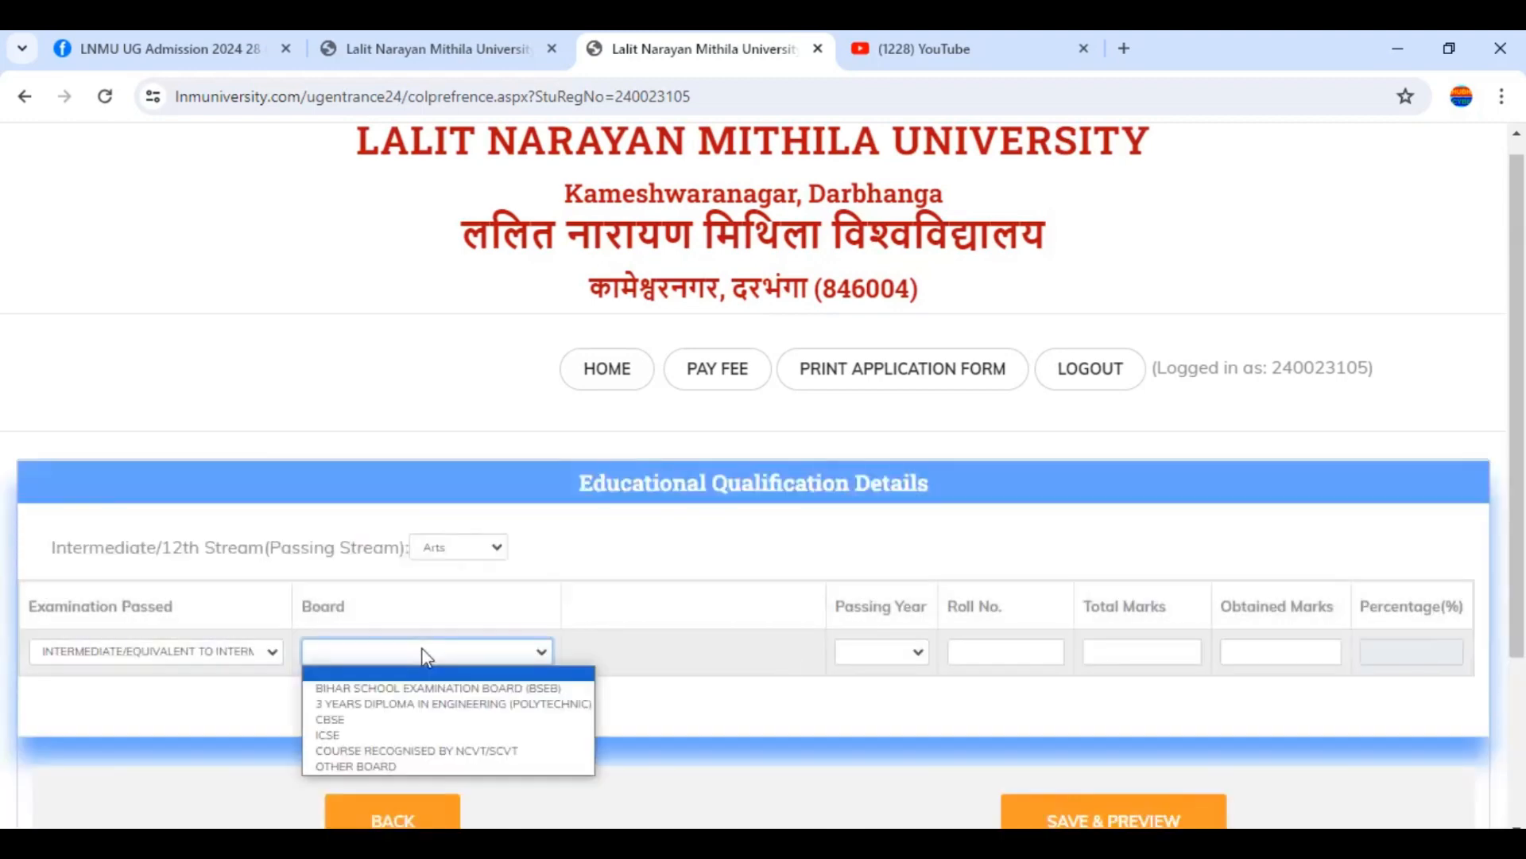
pyautogui.click(366, 696)
pyautogui.click(898, 654)
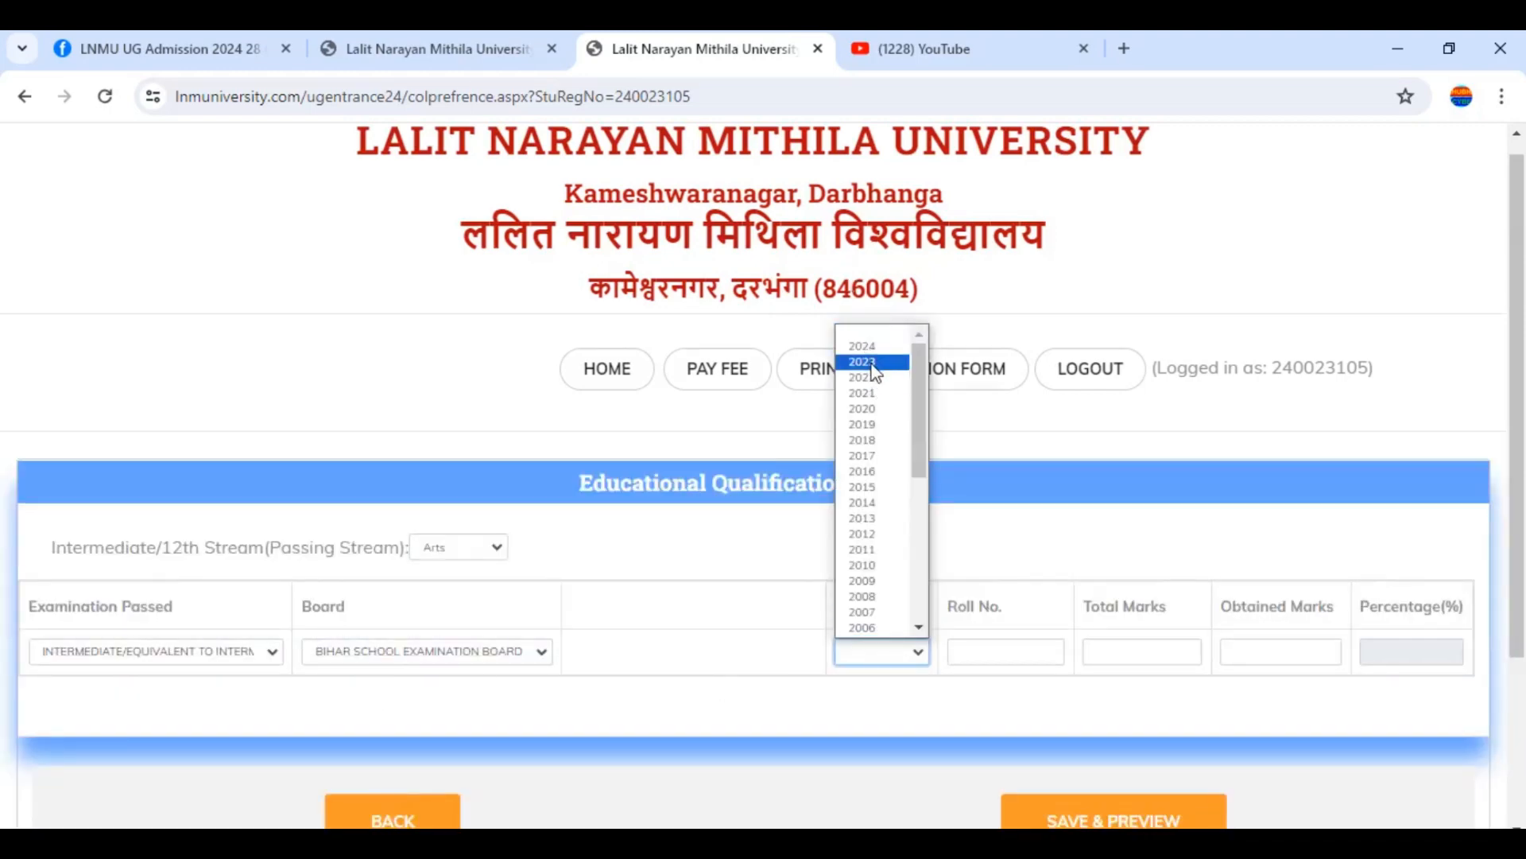
pyautogui.click(872, 348)
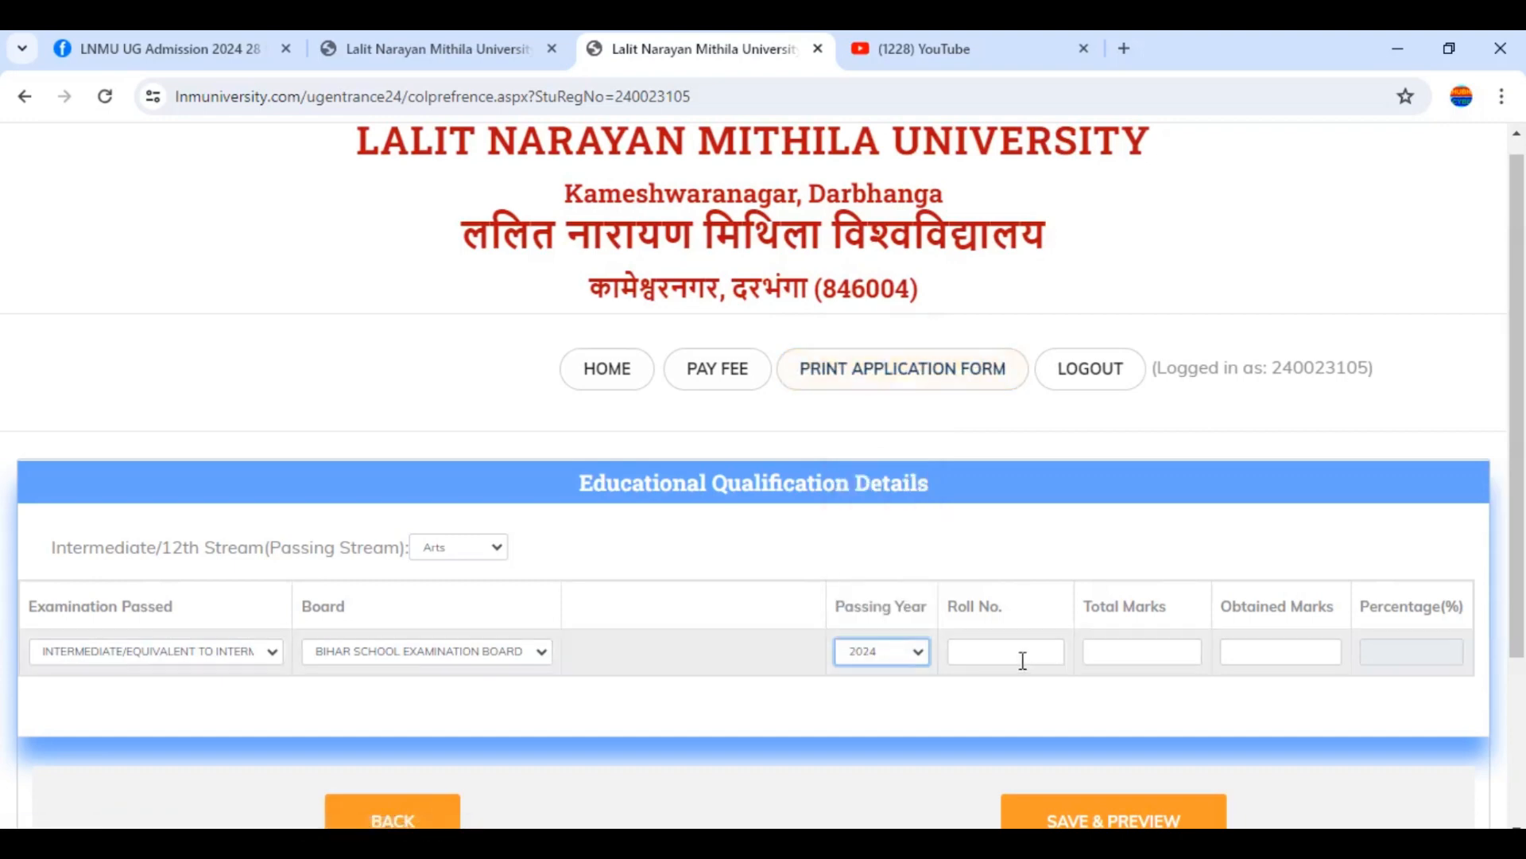
# Enter the applicant's Intermediate roll number
pyautogui.click(1023, 660)
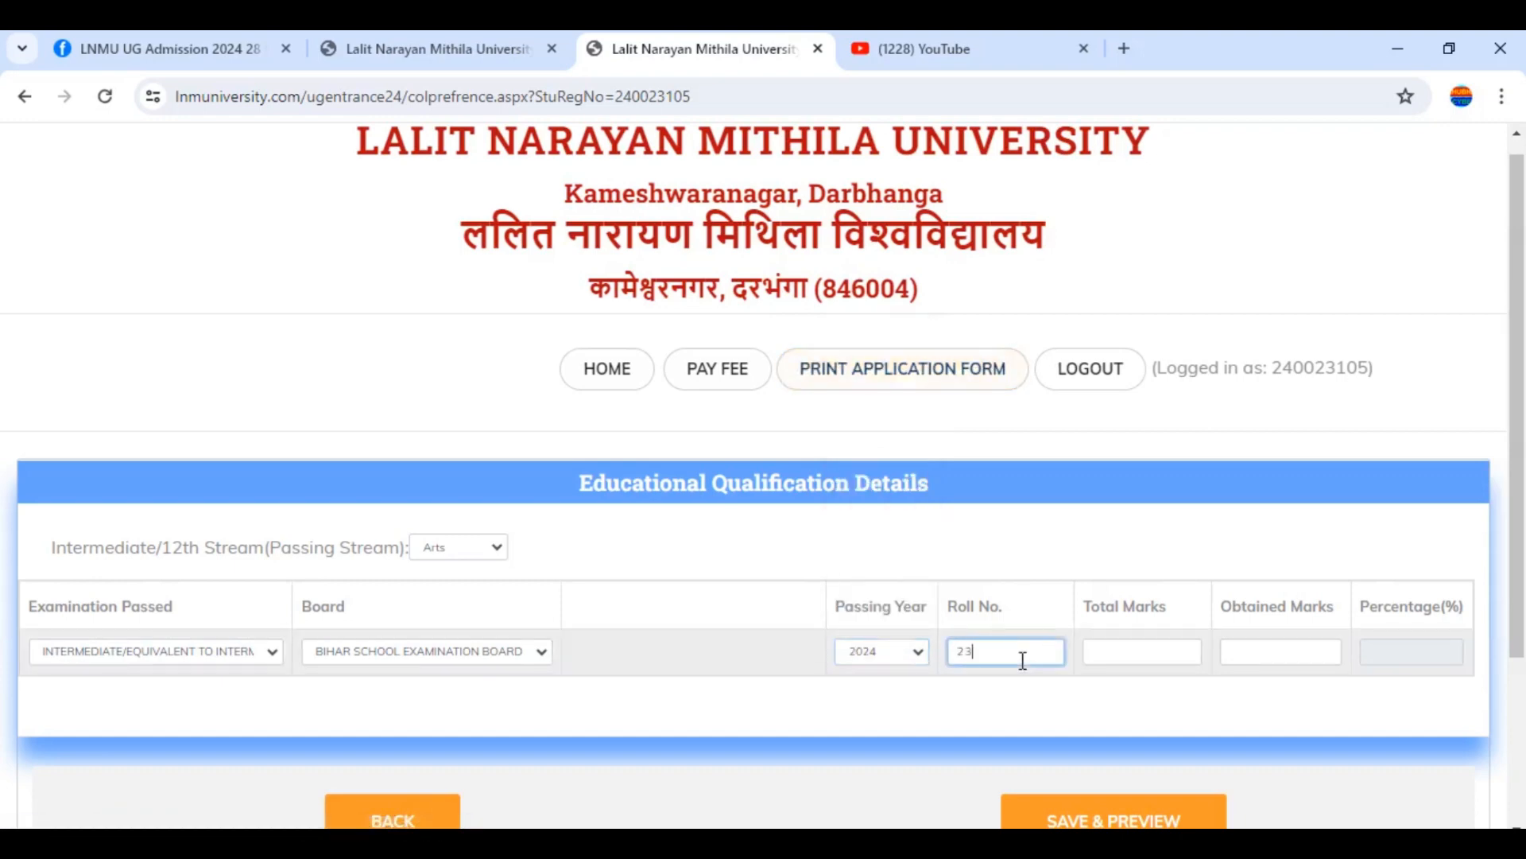
pyautogui.press('BackSpace')
# Enter total marks 500 and obtained marks 300, giving 60.00%
pyautogui.click(1145, 659)
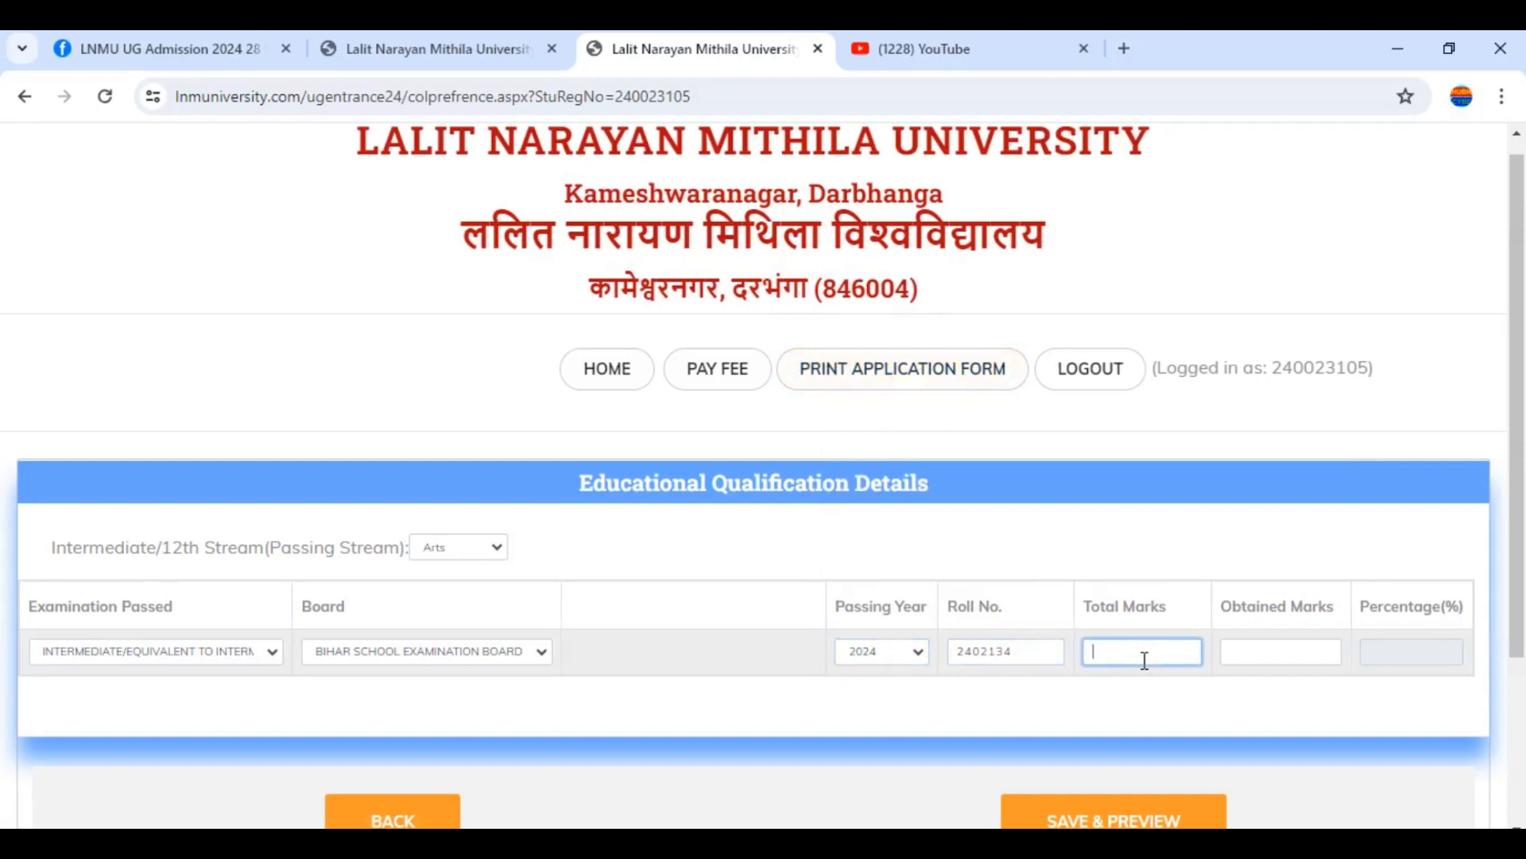
pyautogui.write('500')
pyautogui.press('Tab')
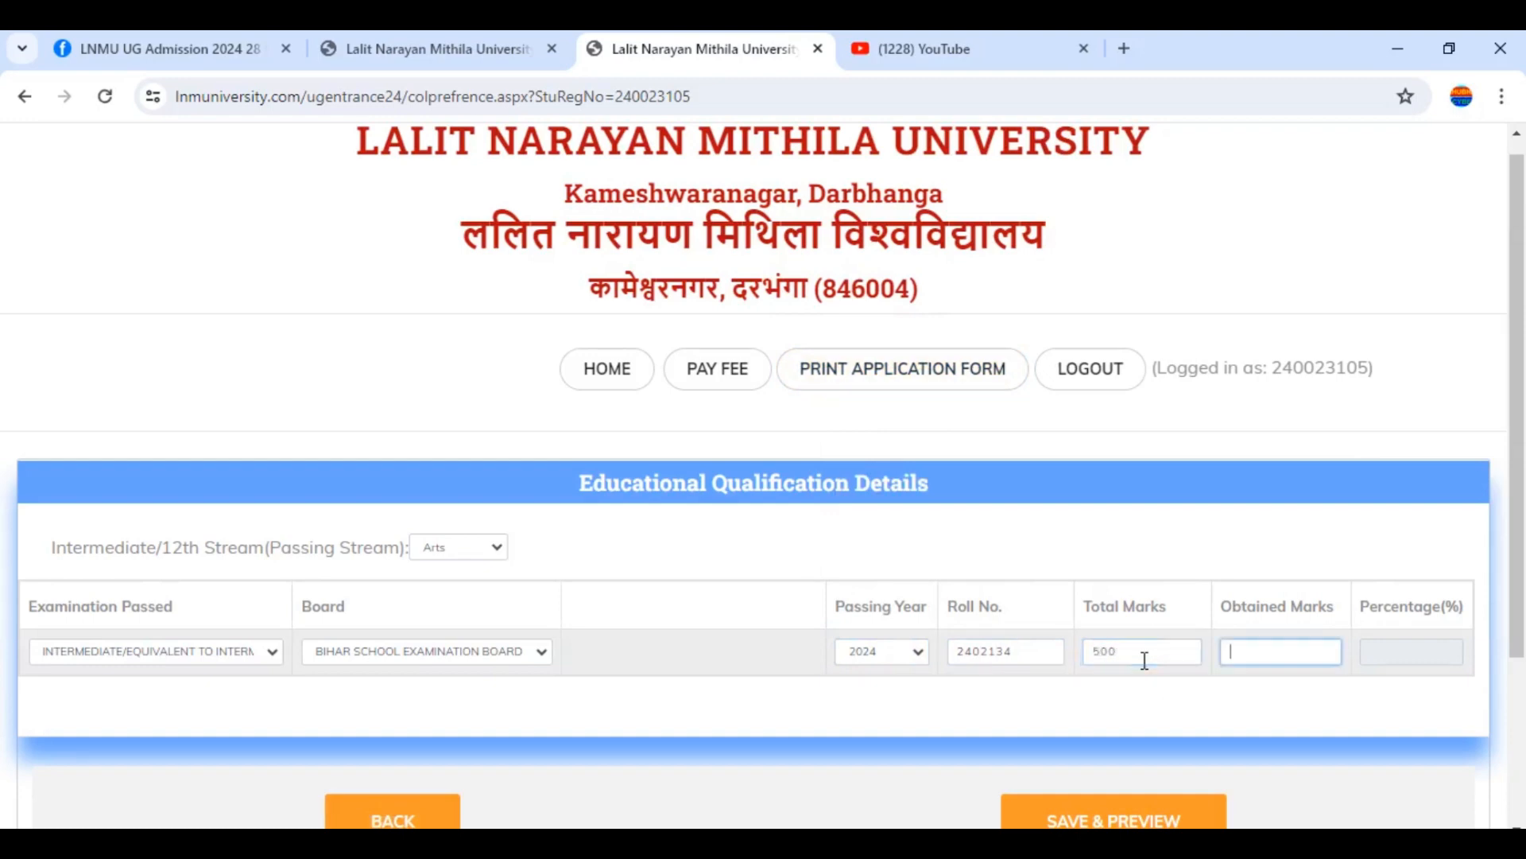
pyautogui.write('300')
pyautogui.click(1132, 730)
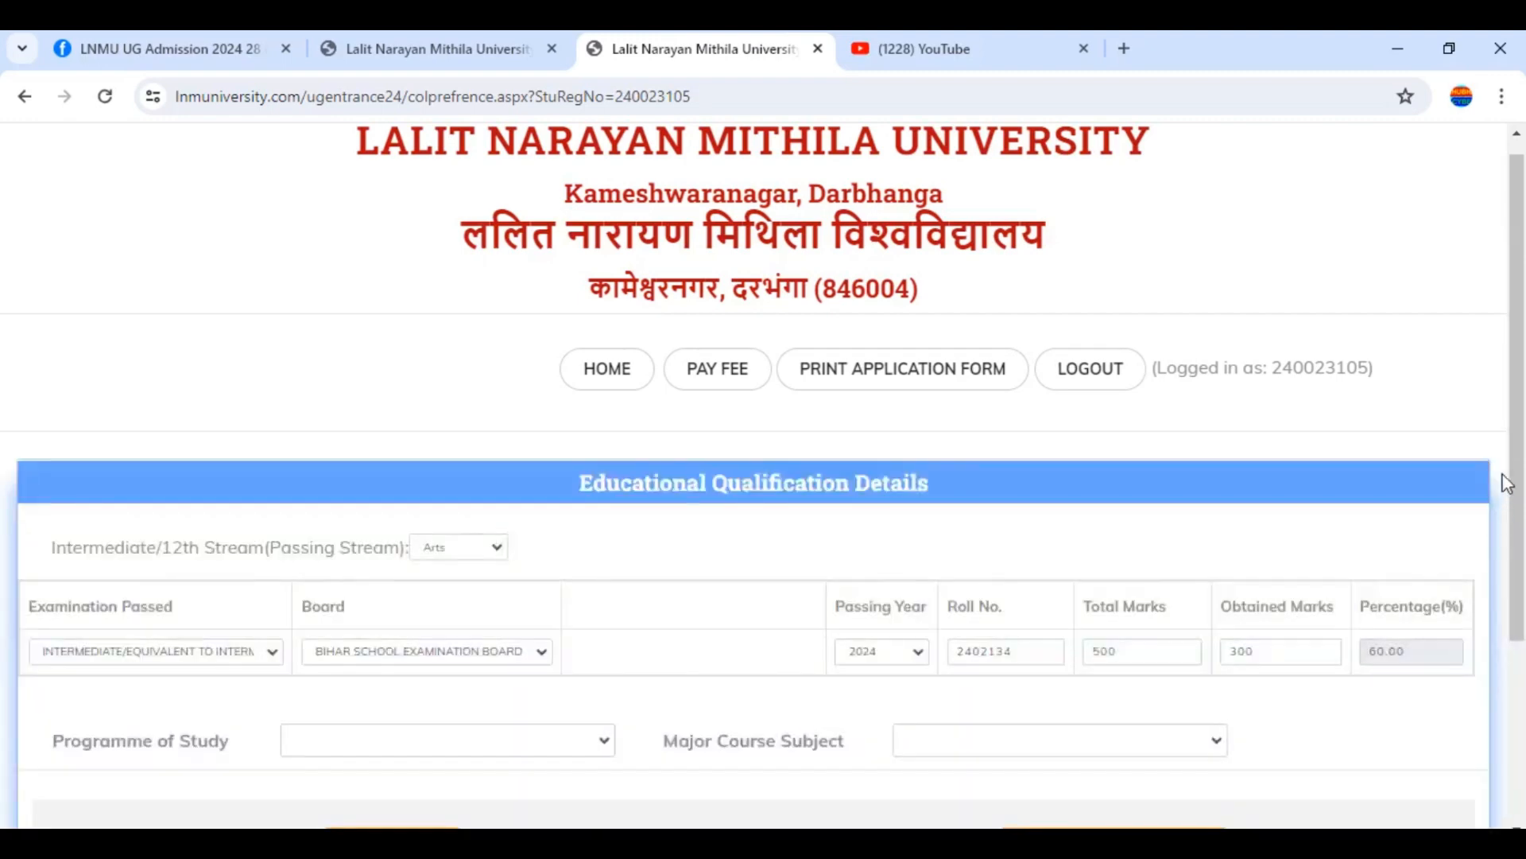
# Choose the Arts programme and History major, bringing up the College & Subject Selection table
pyautogui.scroll(-1, 1520, 485)
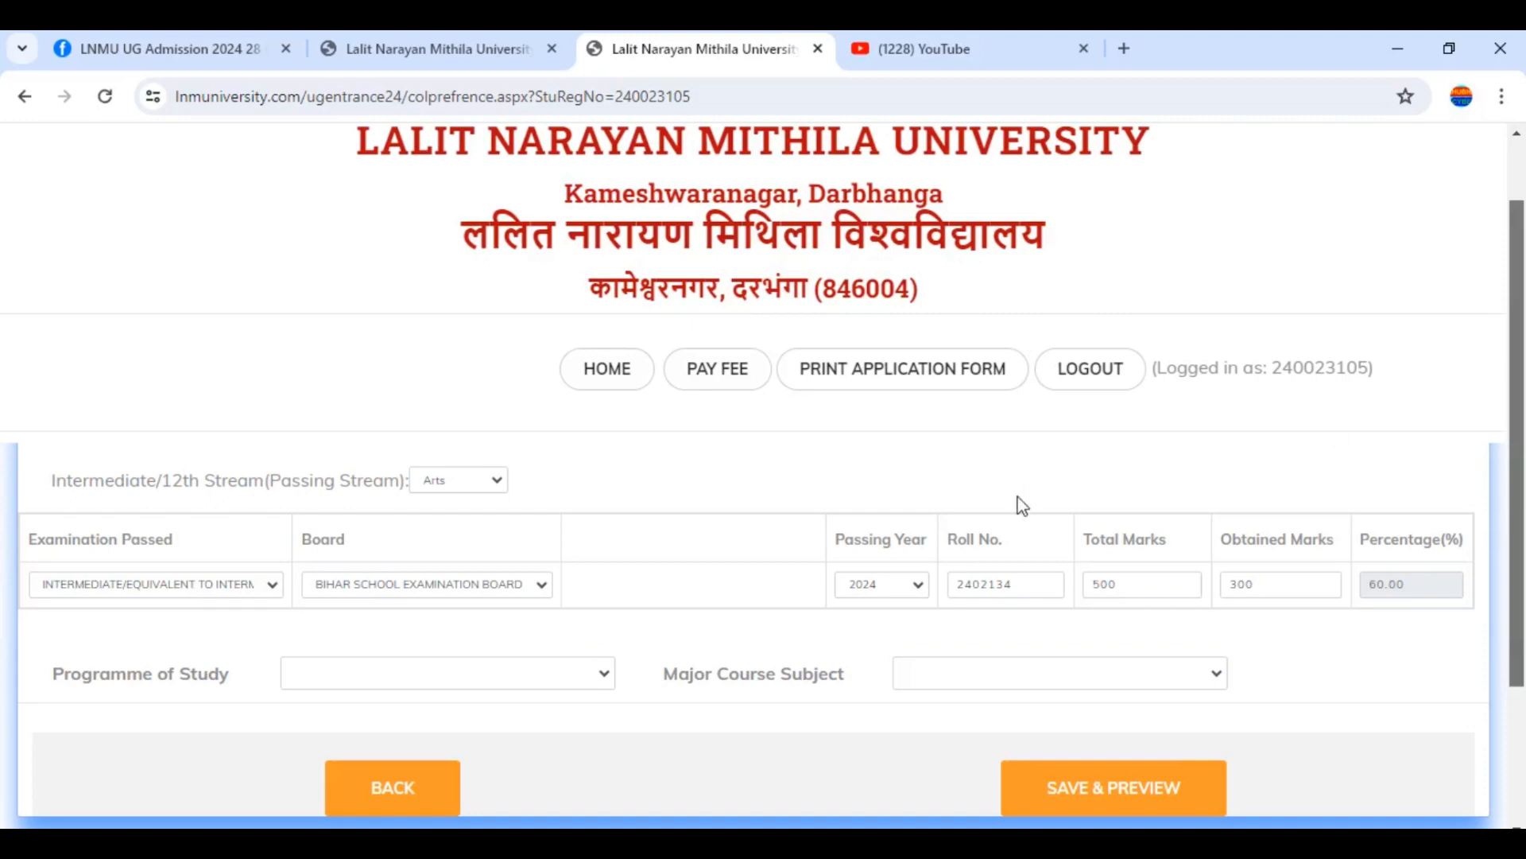
pyautogui.click(306, 681)
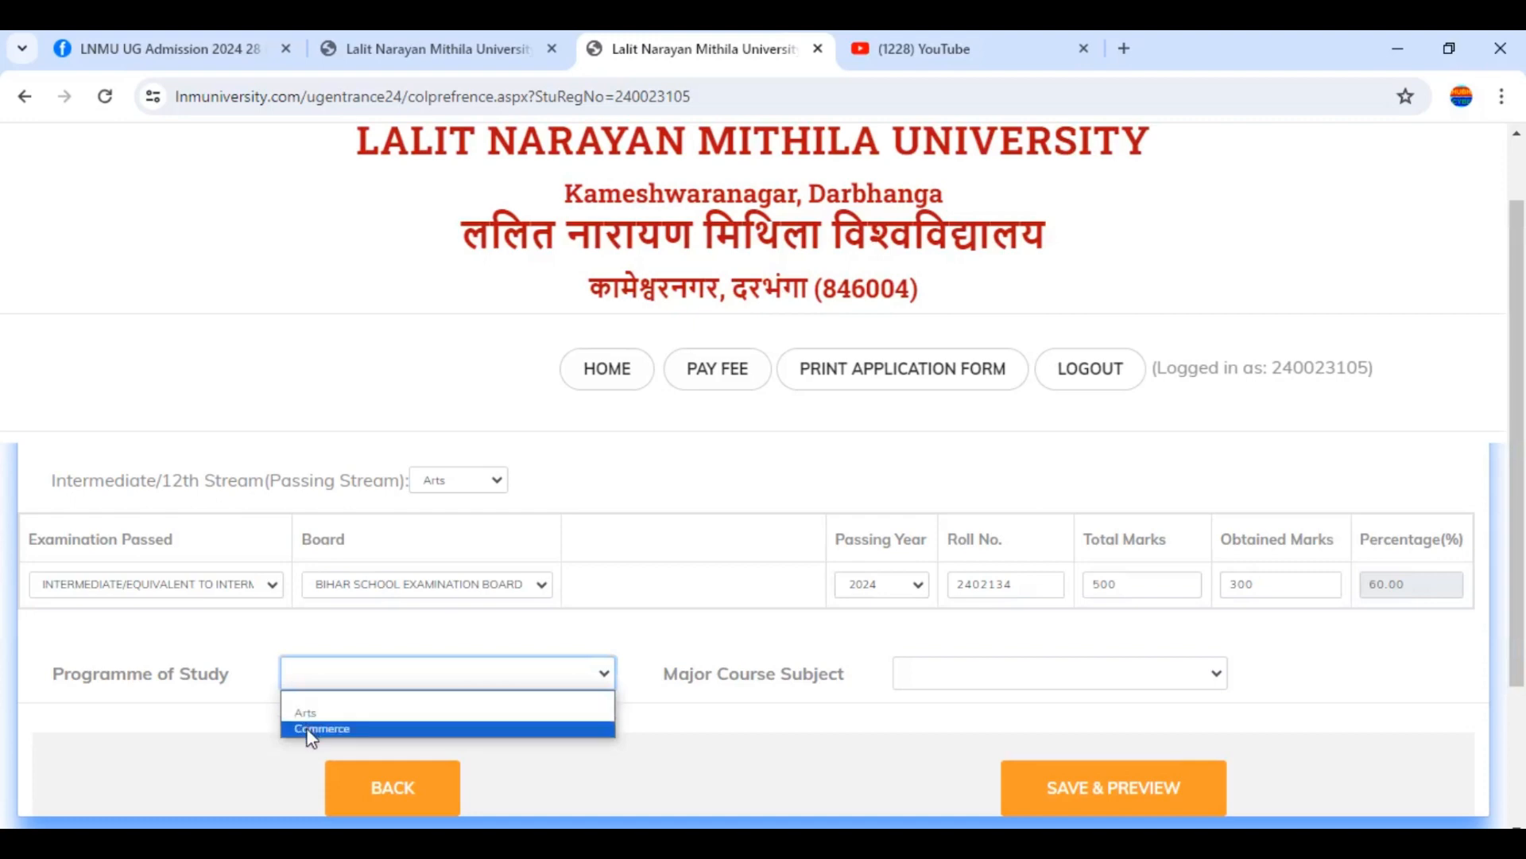
pyautogui.click(312, 712)
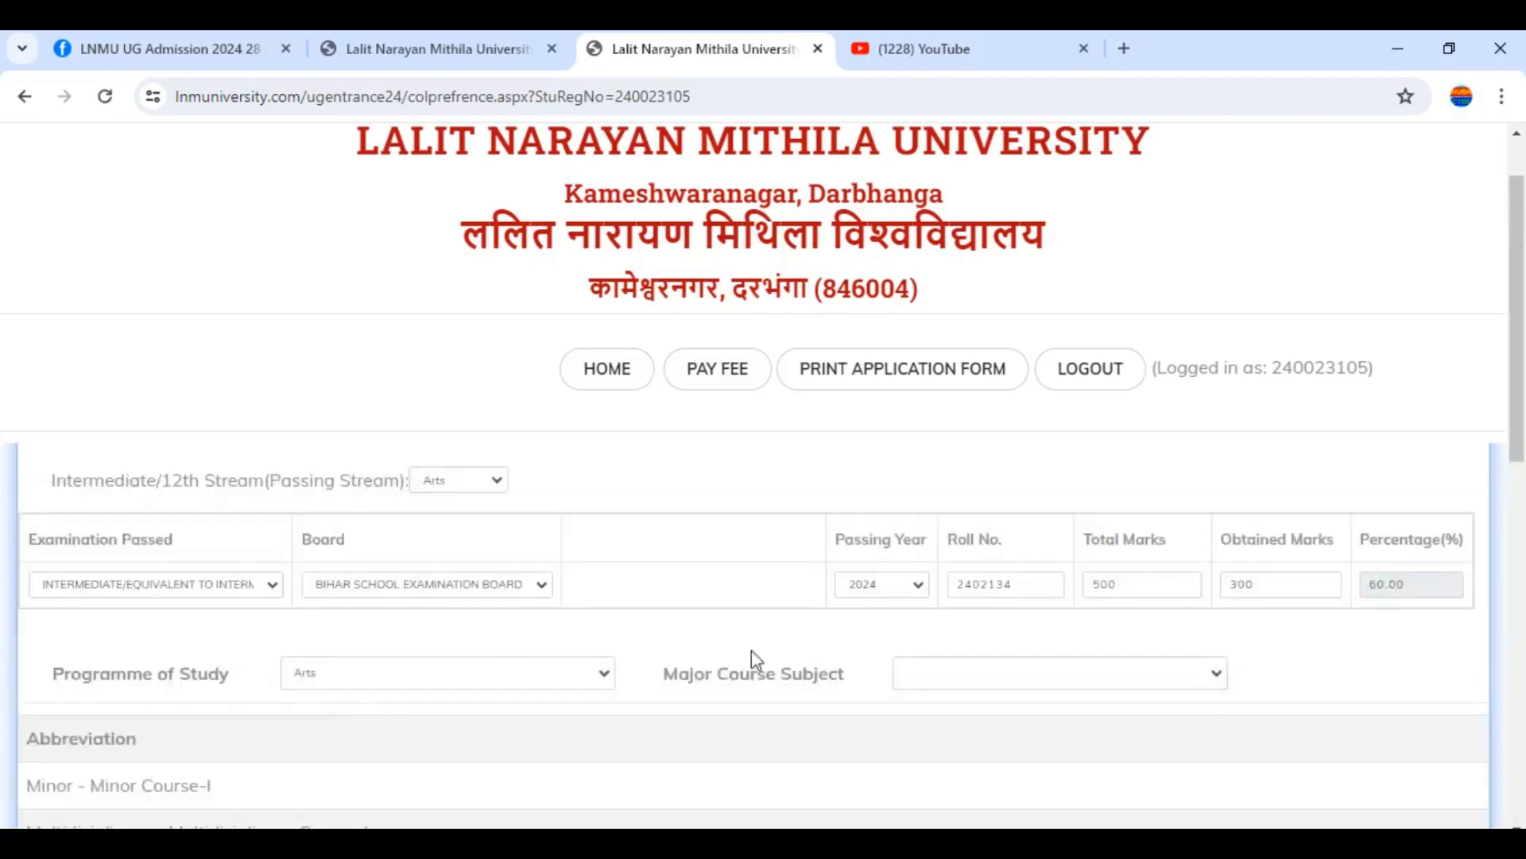
pyautogui.click(1002, 686)
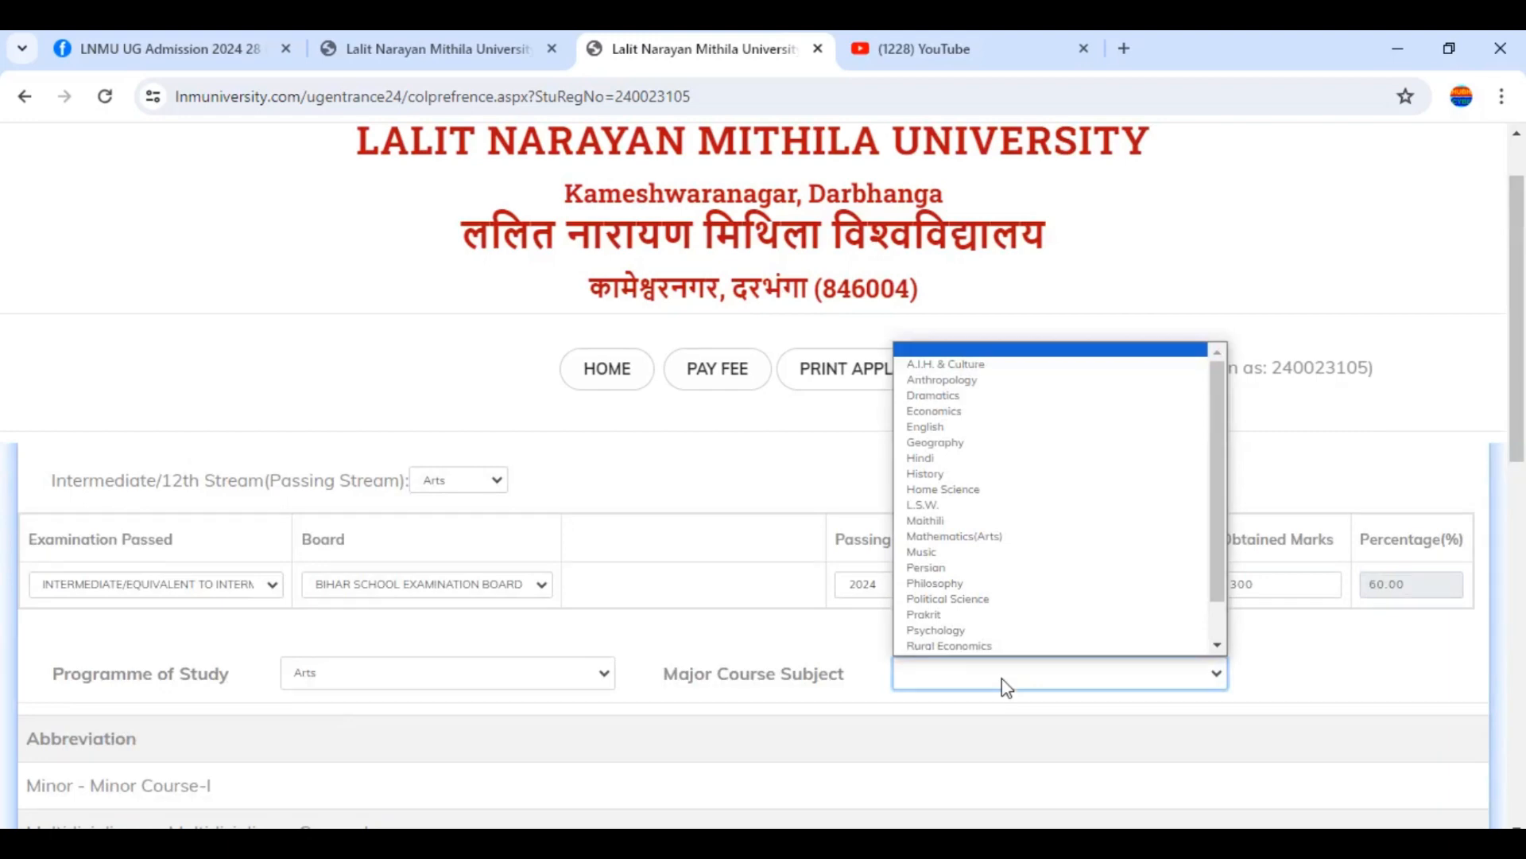
pyautogui.click(942, 472)
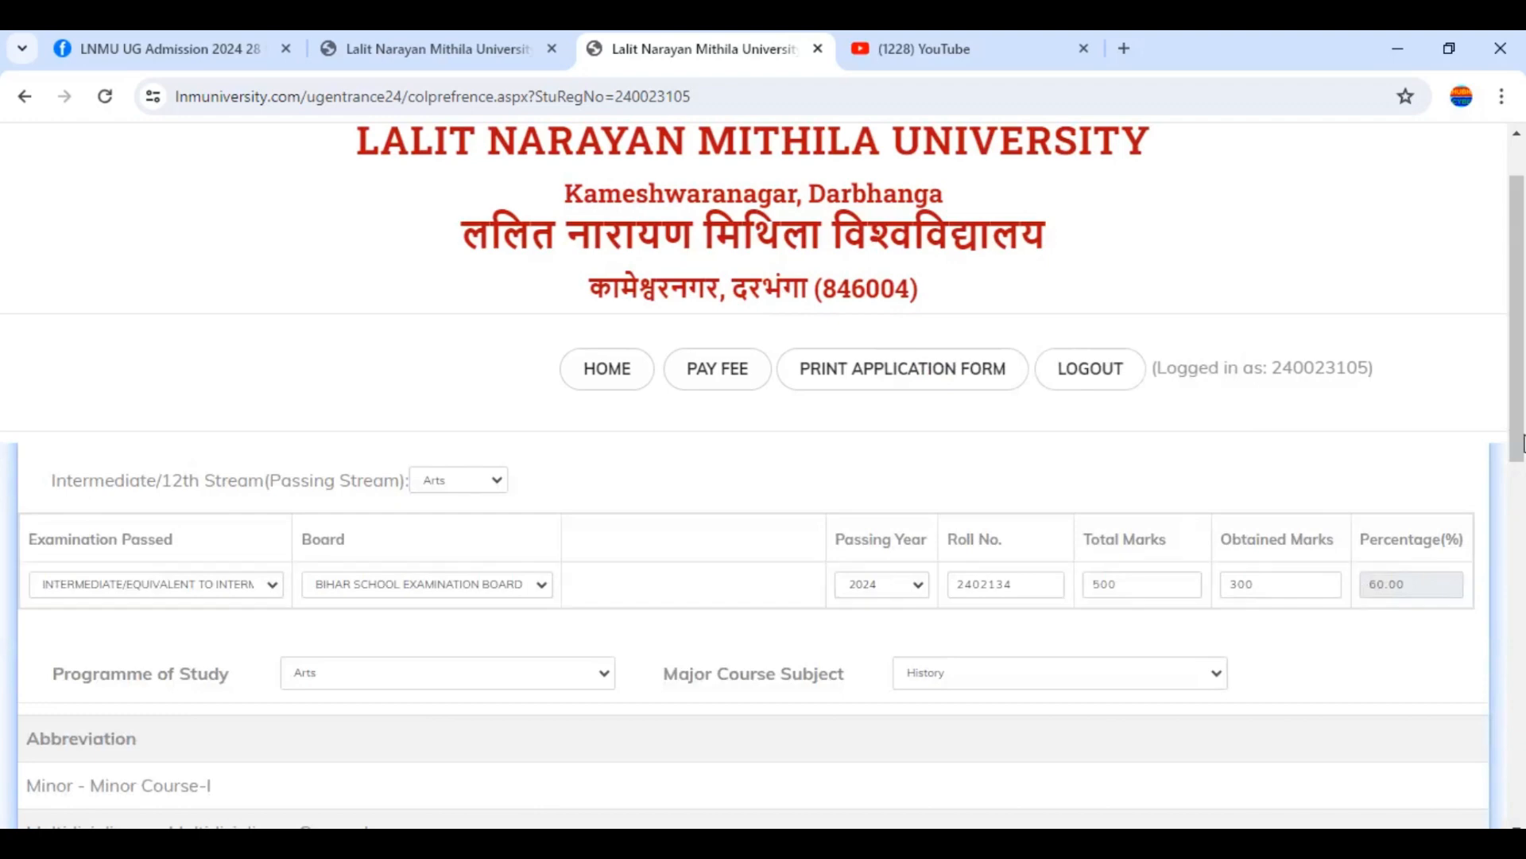
pyautogui.moveTo(1522, 418); pyautogui.dragTo(1523, 654)
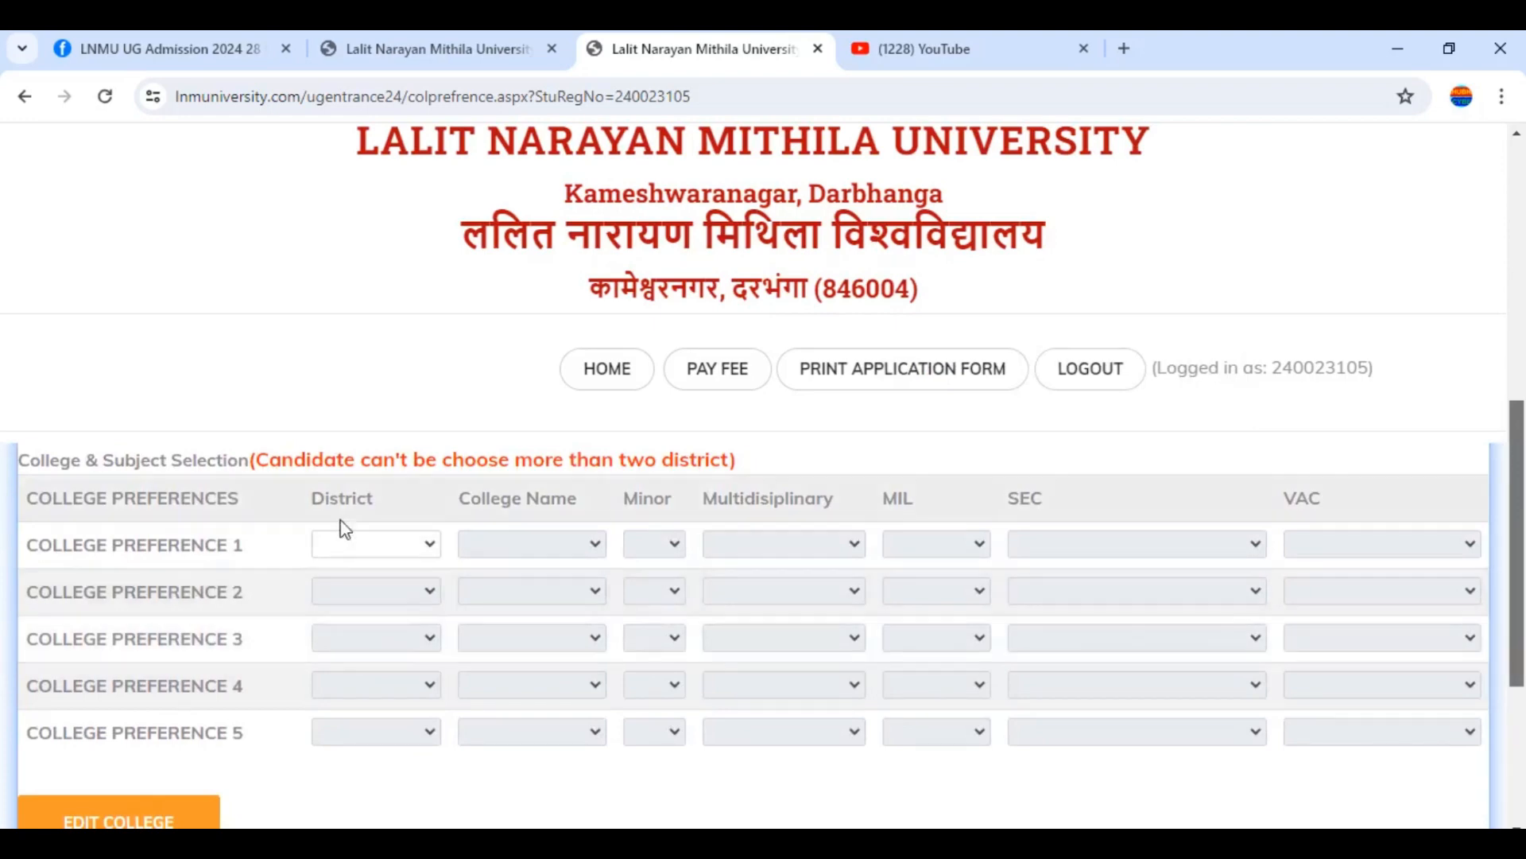
# Set preference 1 district to Darbhanga and college to Janta Degree College, Korthu
pyautogui.click(354, 546)
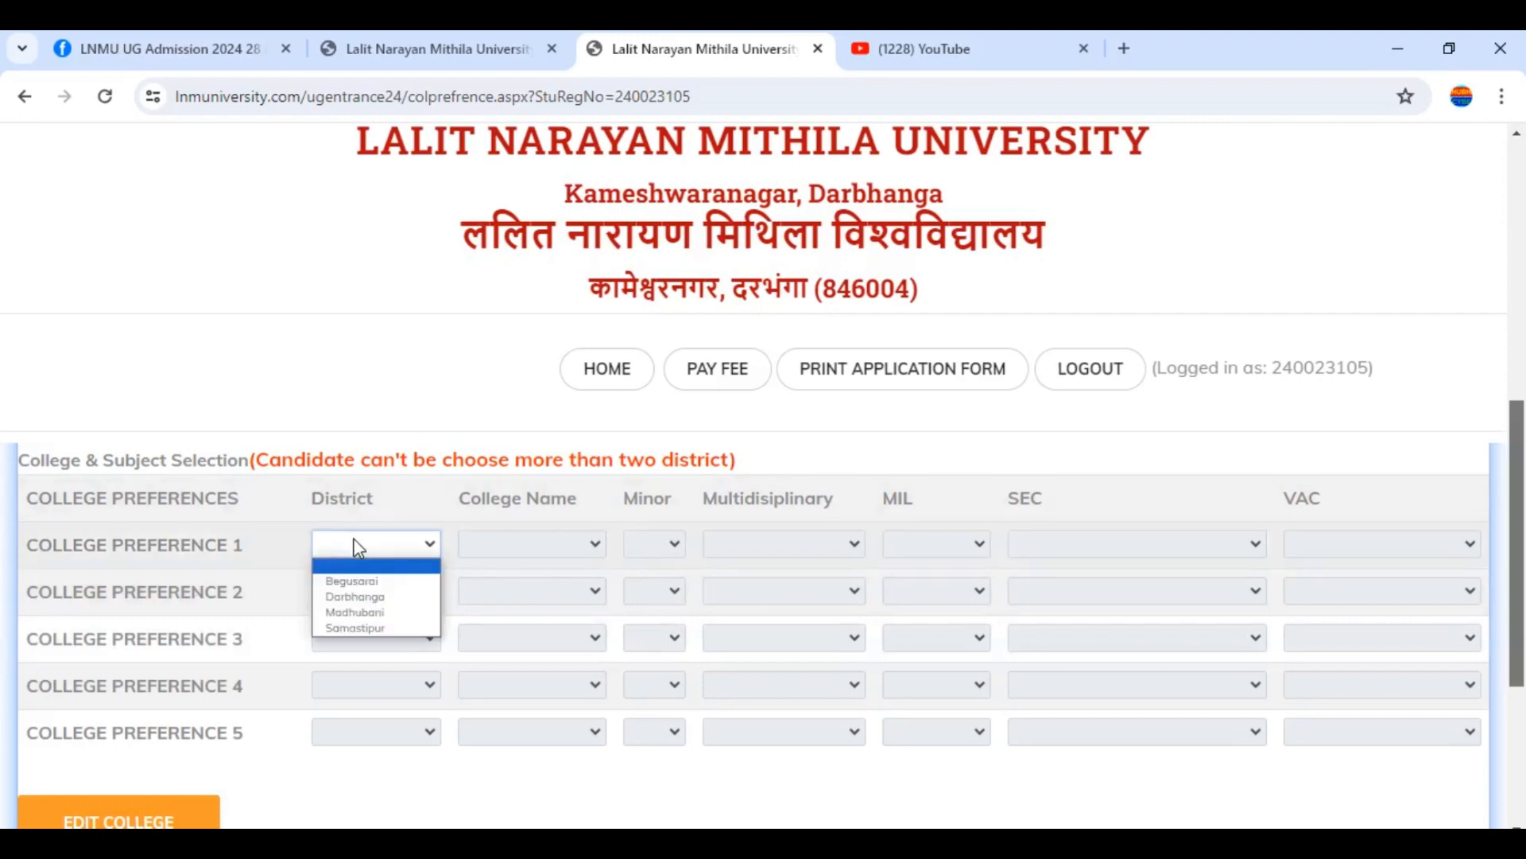
pyautogui.click(351, 597)
pyautogui.click(590, 550)
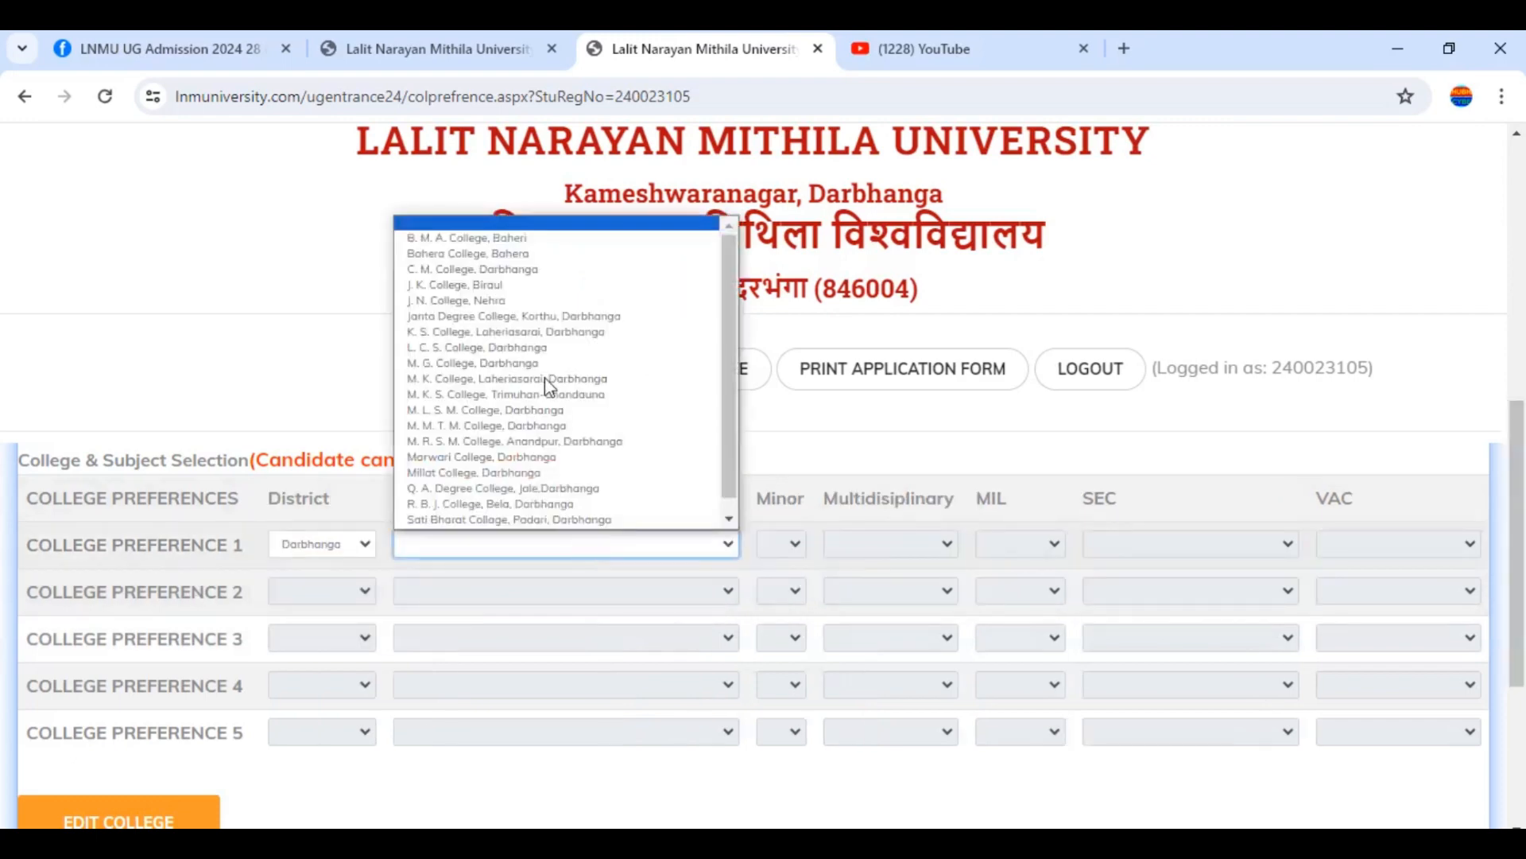
pyautogui.click(537, 322)
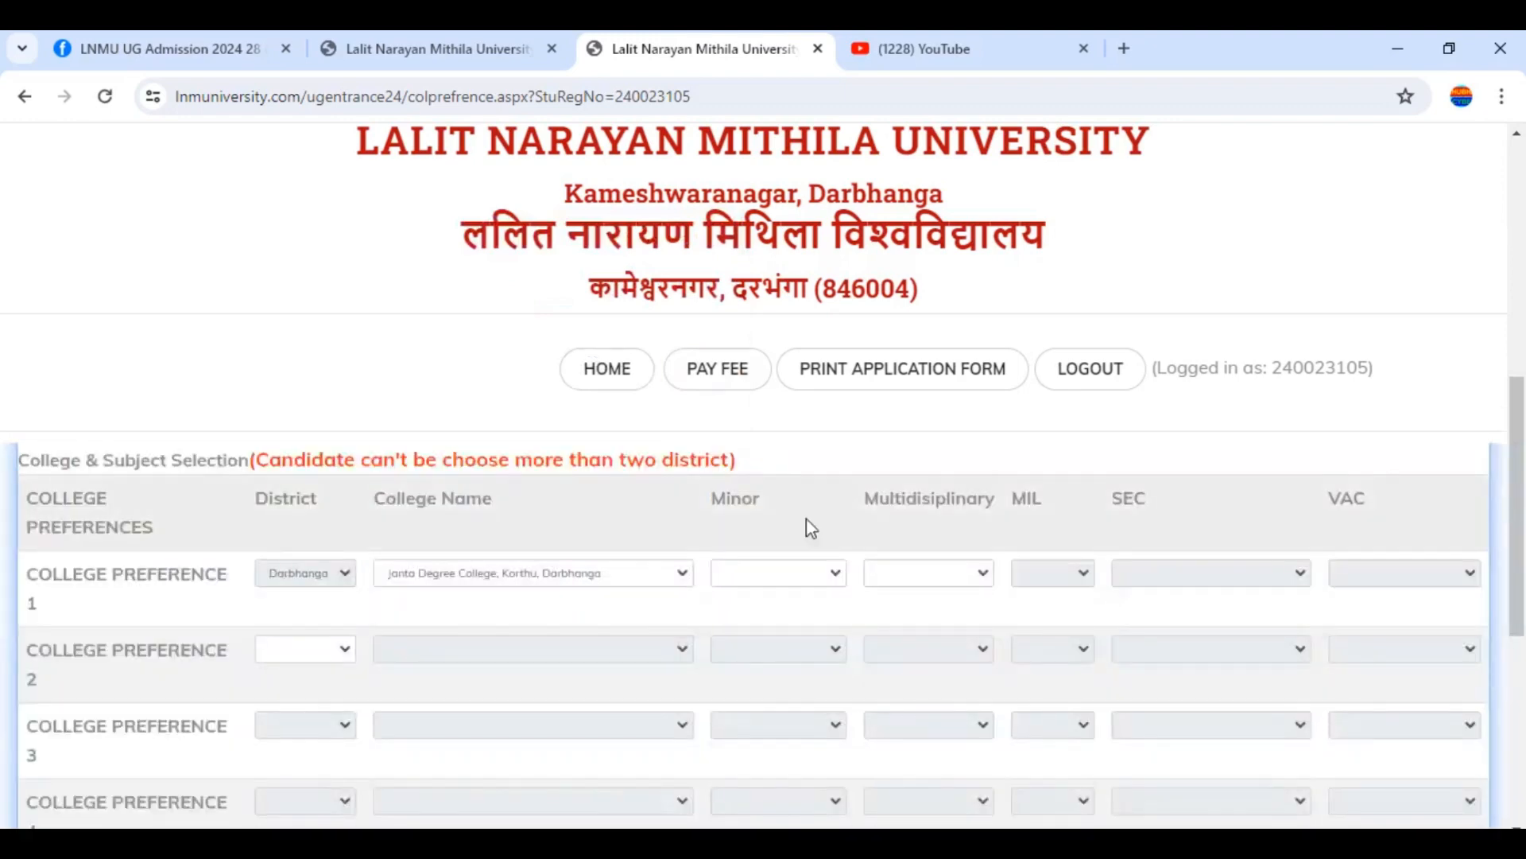
# Choose English minor, Hindi multidisciplinary and English MIL for preference 1
pyautogui.click(741, 570)
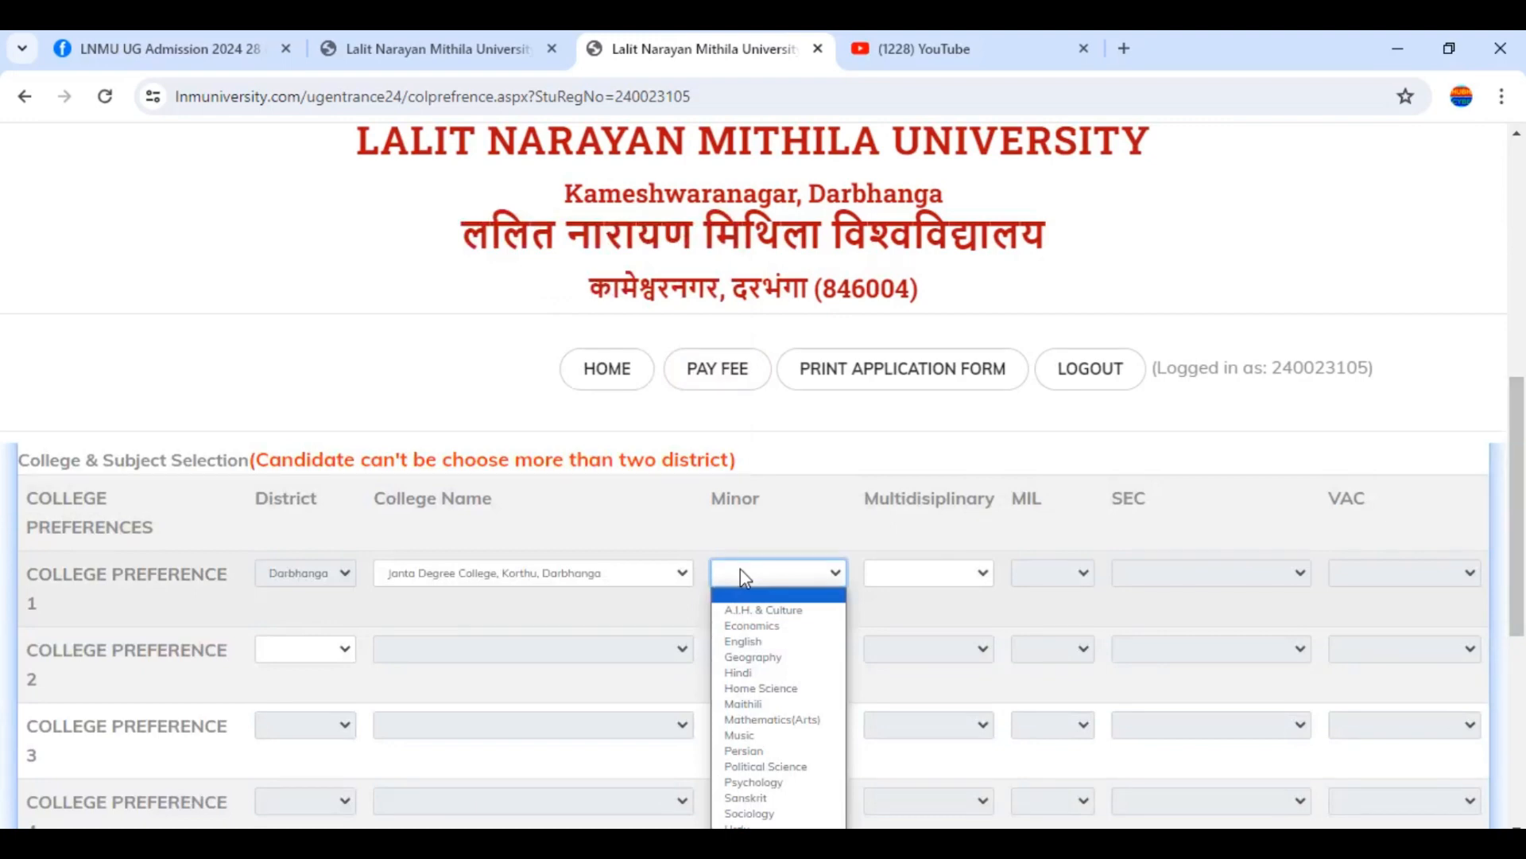
pyautogui.click(785, 642)
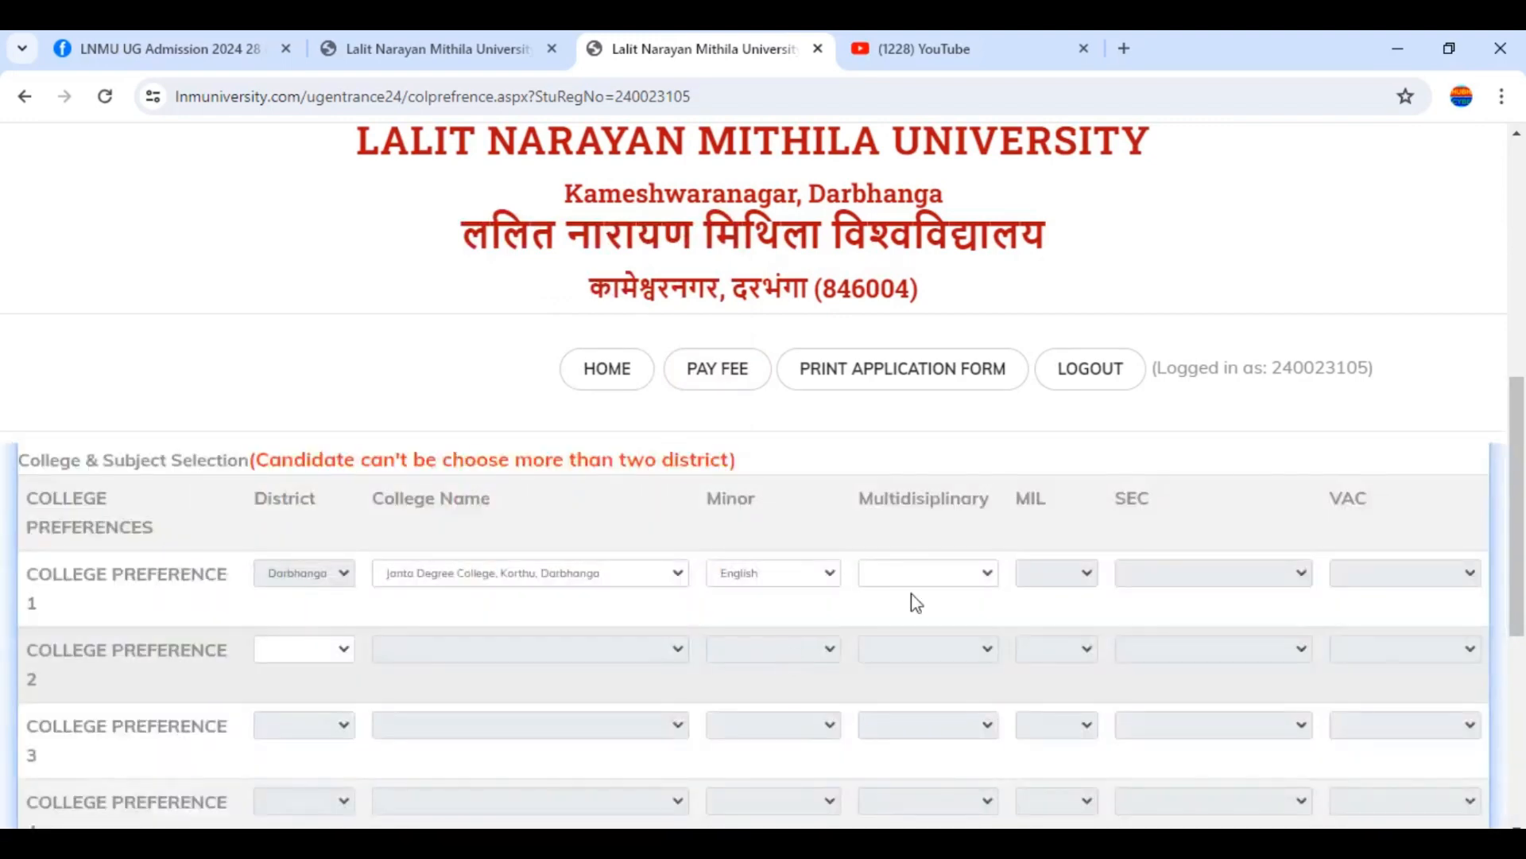
pyautogui.click(965, 577)
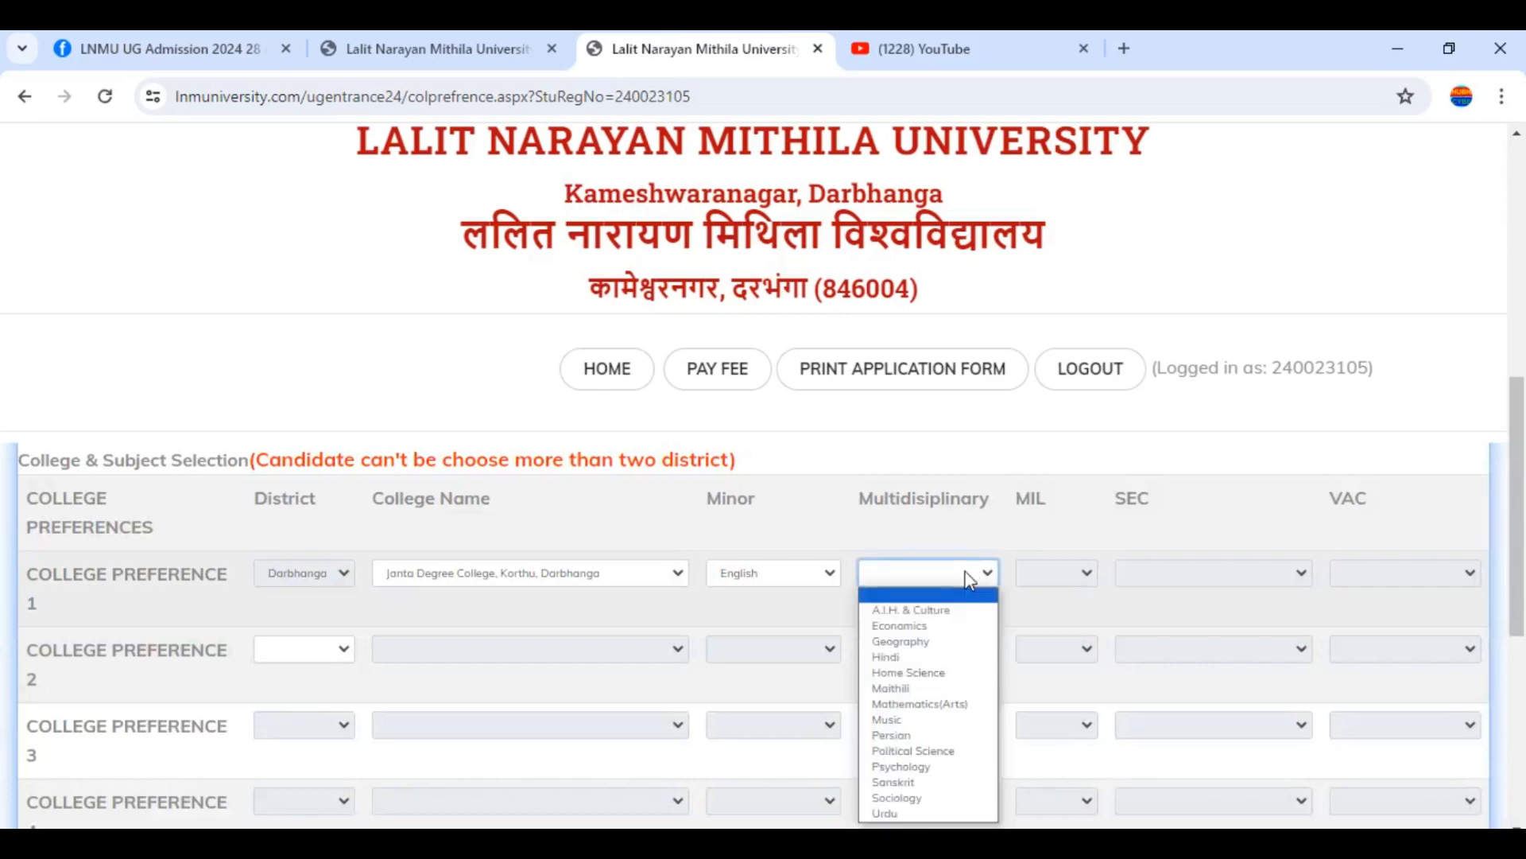
pyautogui.click(898, 657)
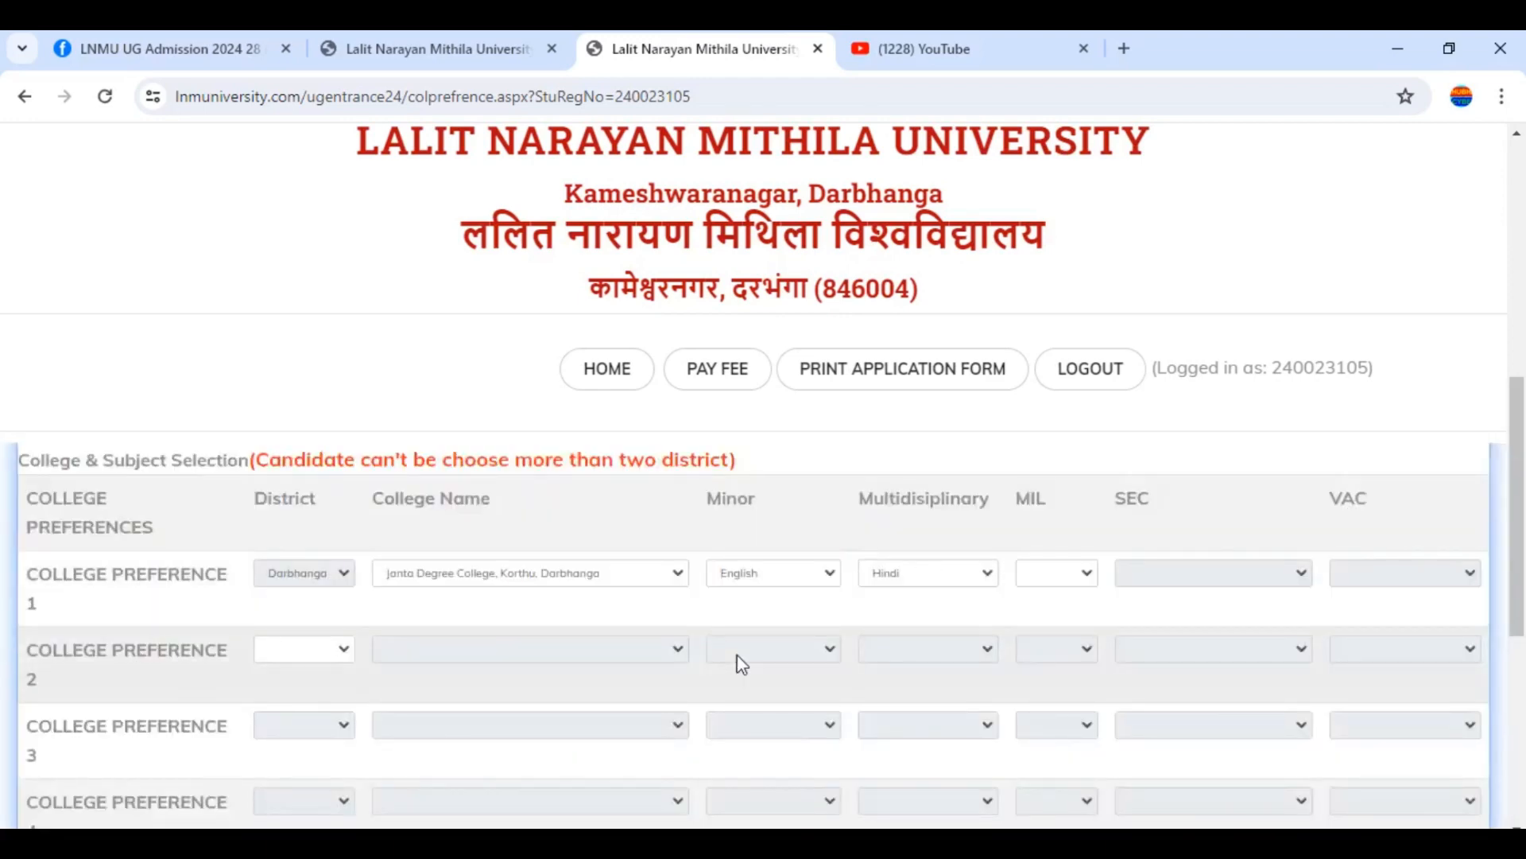
pyautogui.click(1078, 580)
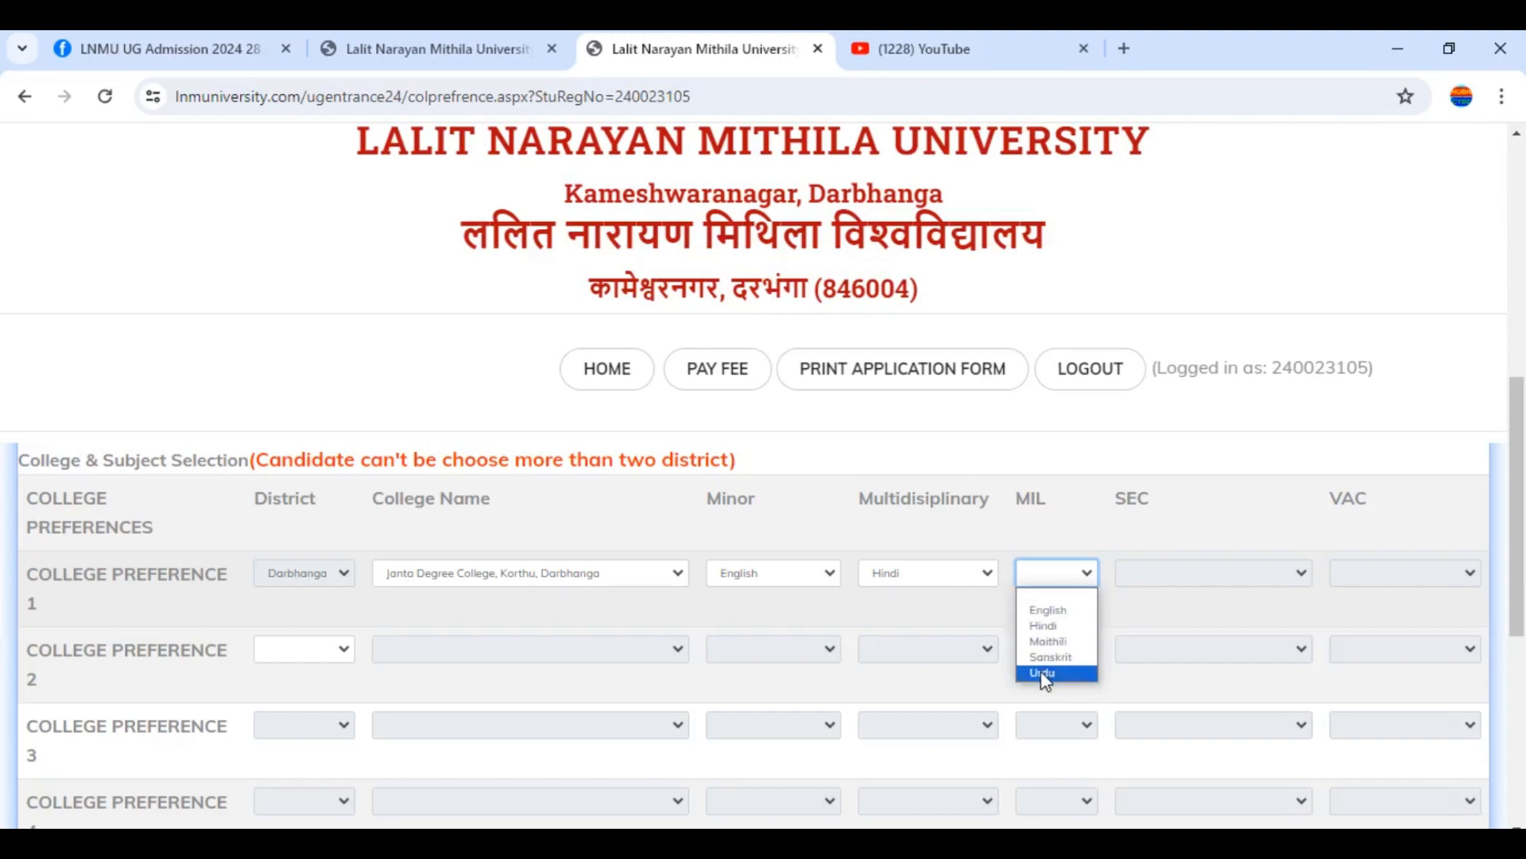
pyautogui.click(1049, 610)
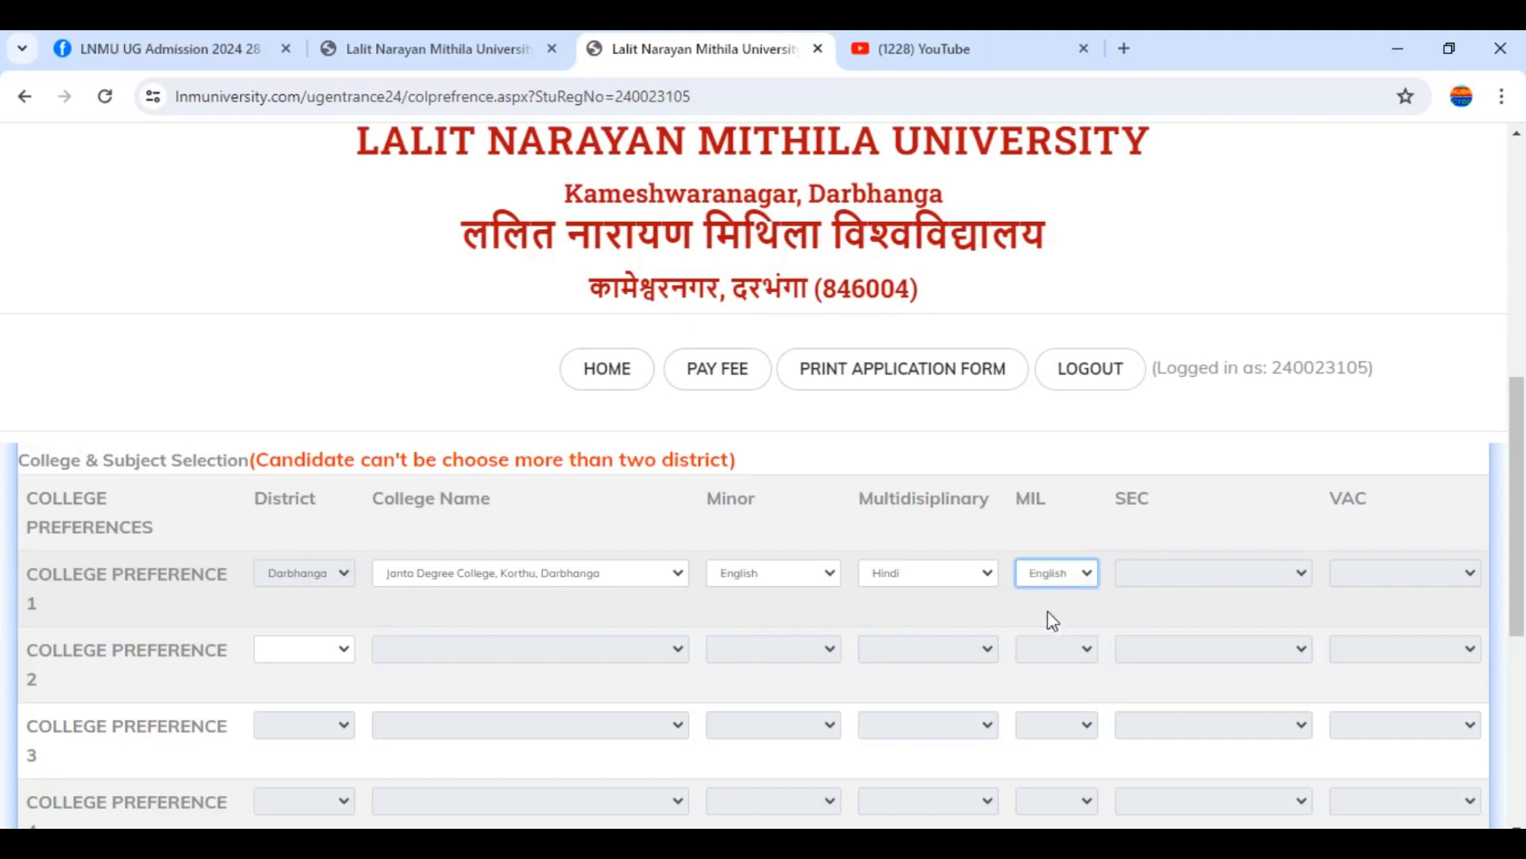
pyautogui.click(1245, 572)
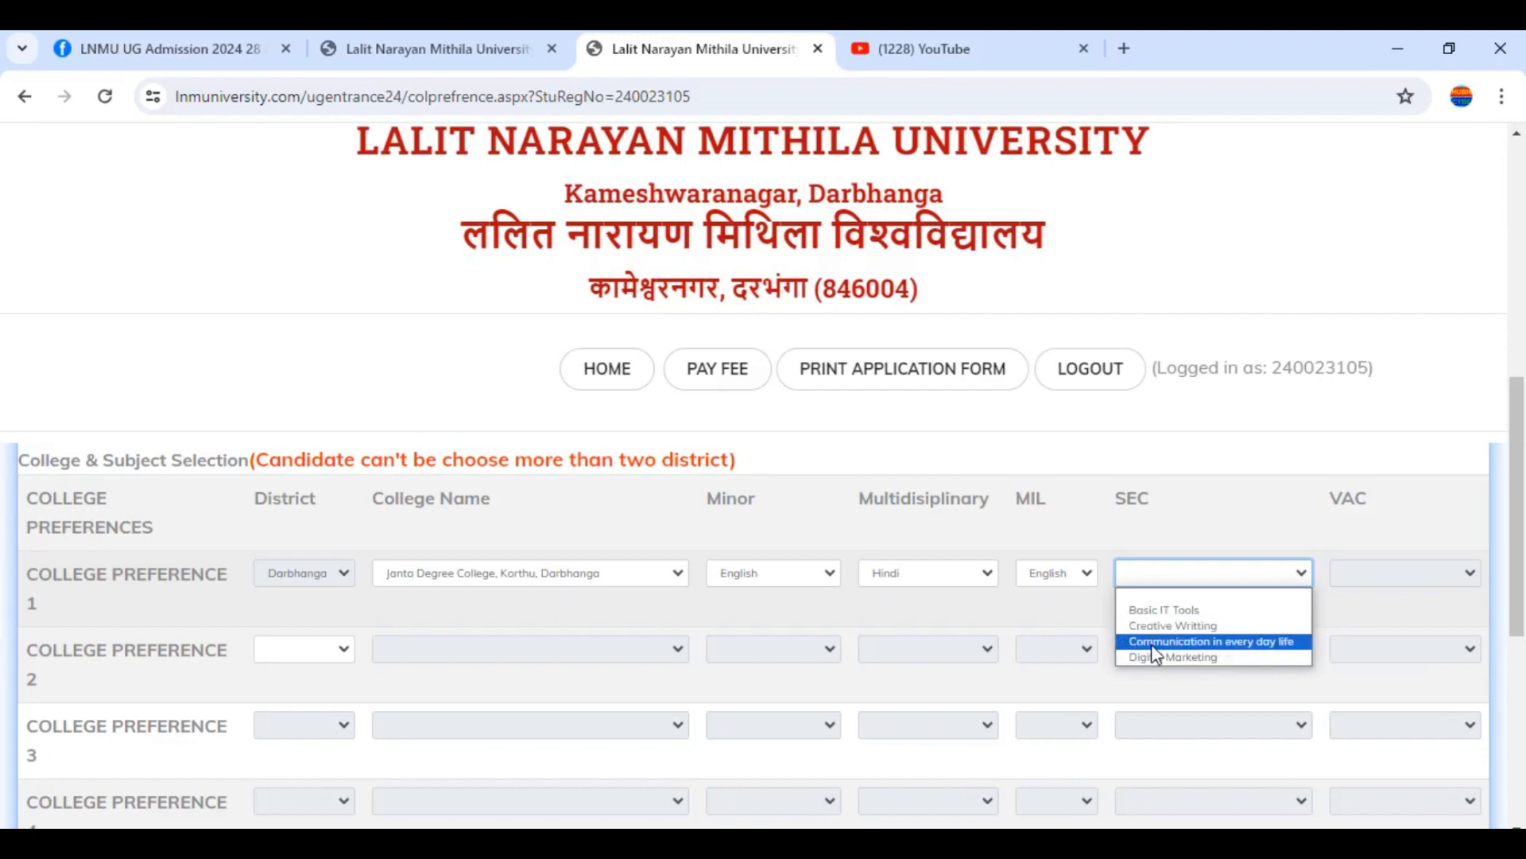
# Pick SEC 'Communication in every day life' and VAC 'Swachh Bharat' for preference 1
pyautogui.click(1192, 642)
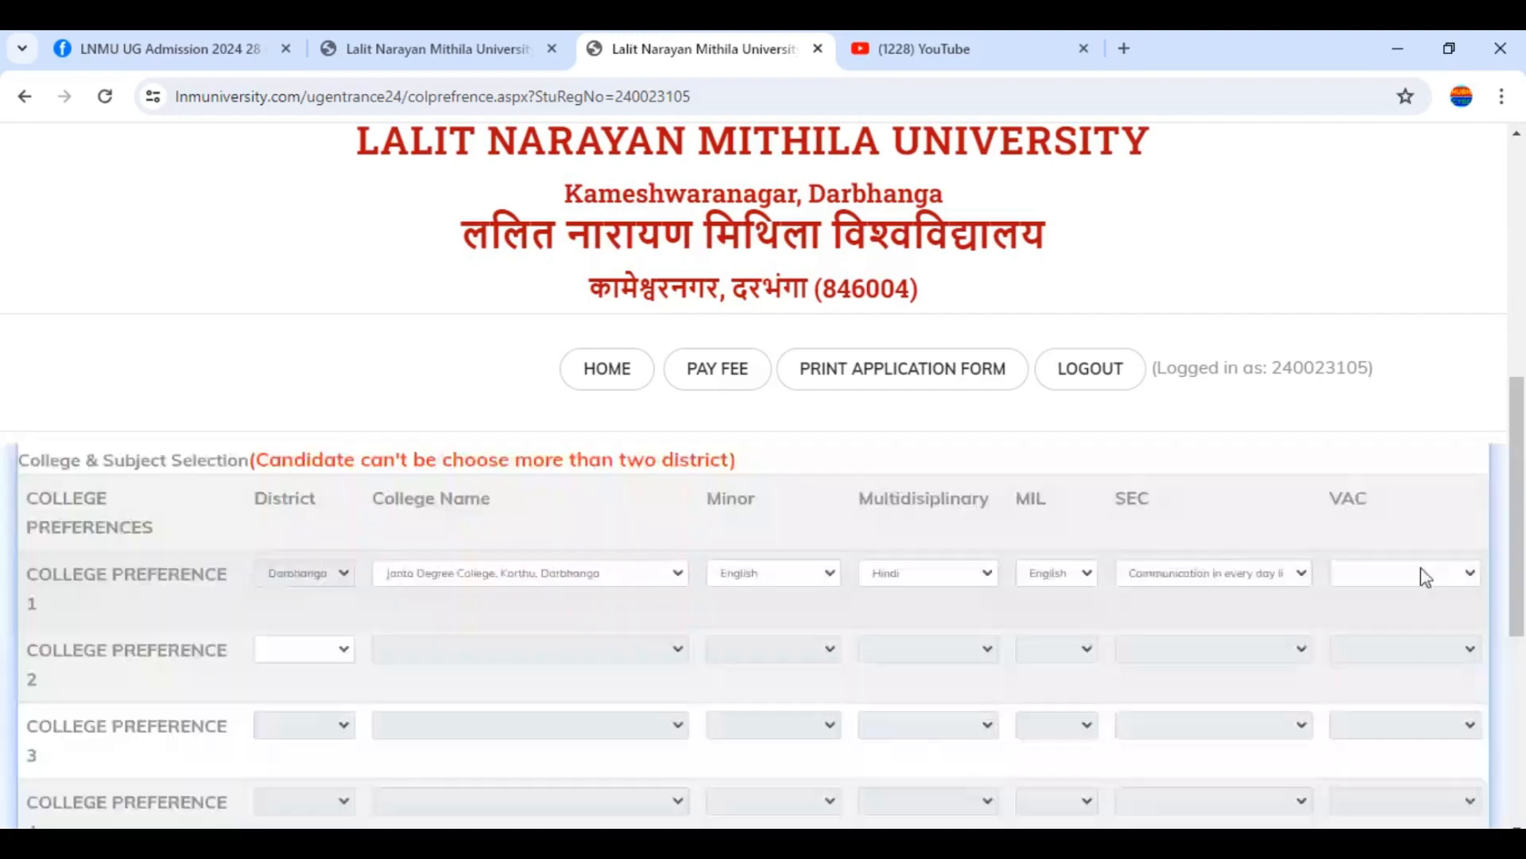
pyautogui.click(1420, 574)
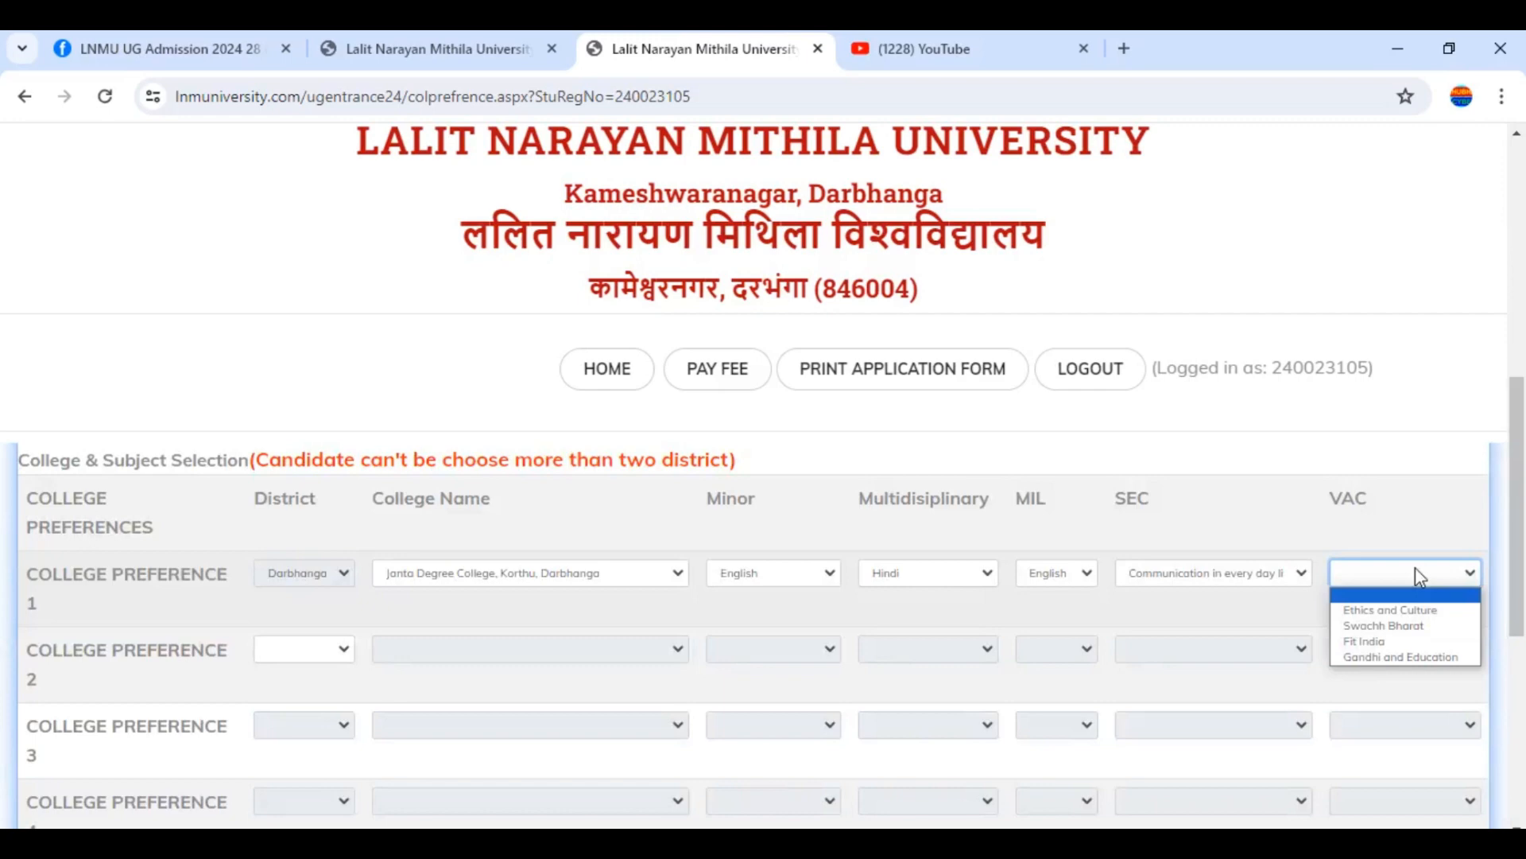
pyautogui.click(1375, 629)
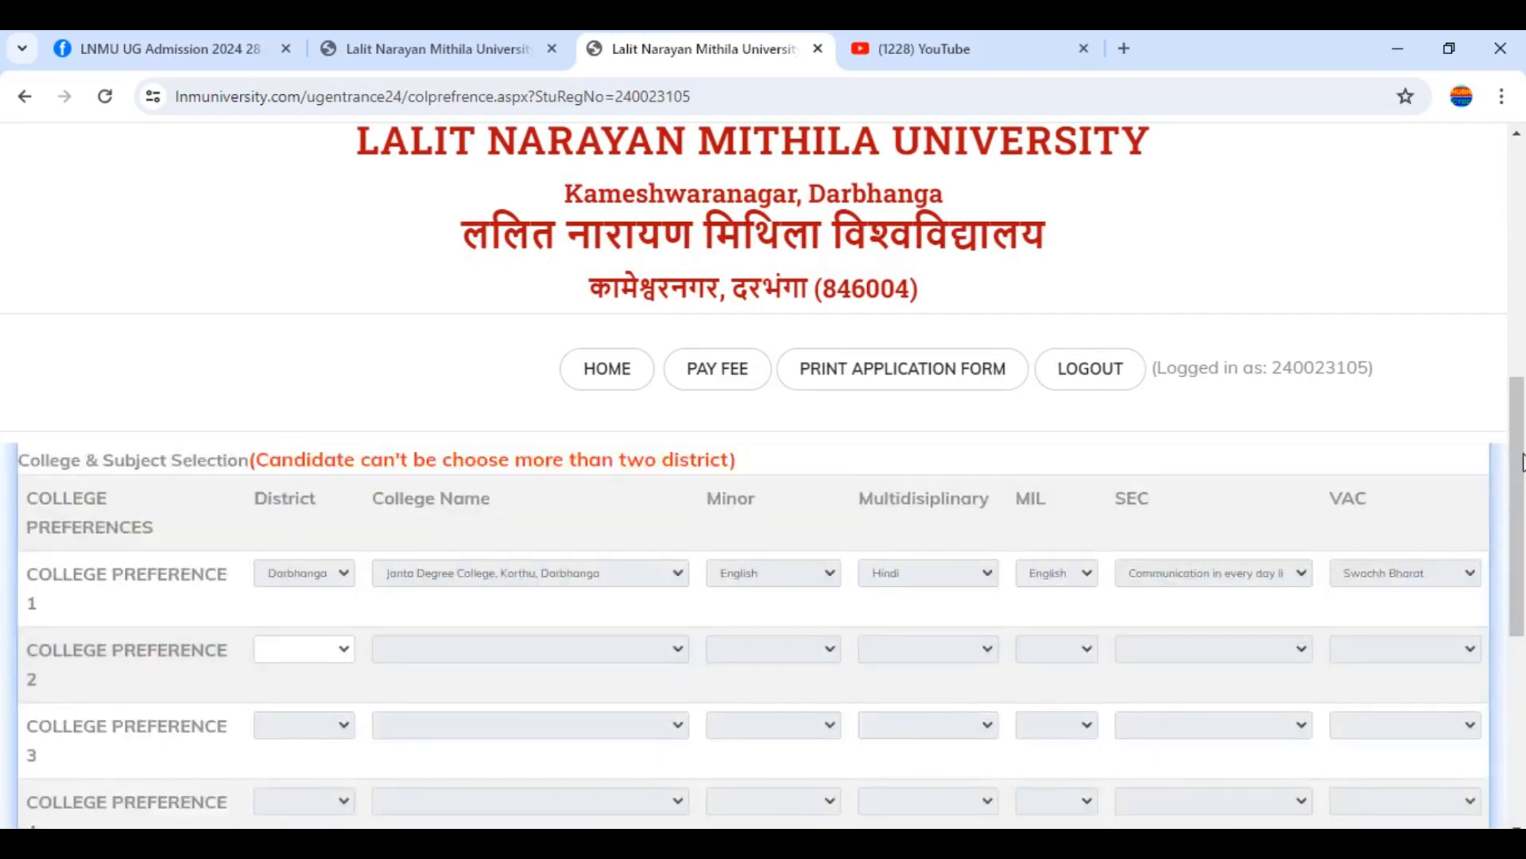
pyautogui.moveTo(1522, 462); pyautogui.dragTo(1523, 513)
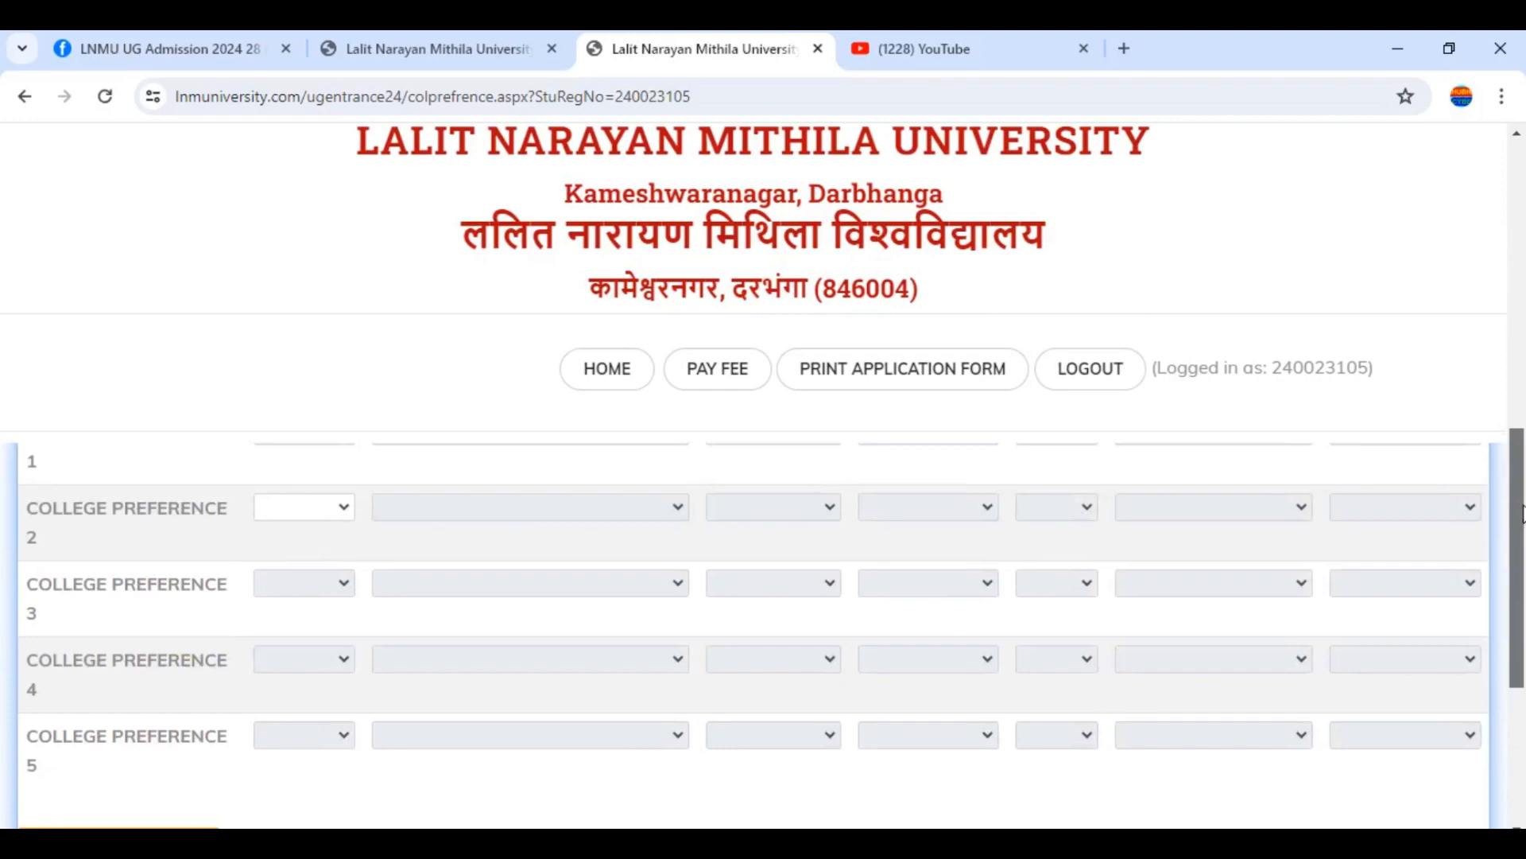
pyautogui.moveTo(1522, 512); pyautogui.dragTo(1522, 549)
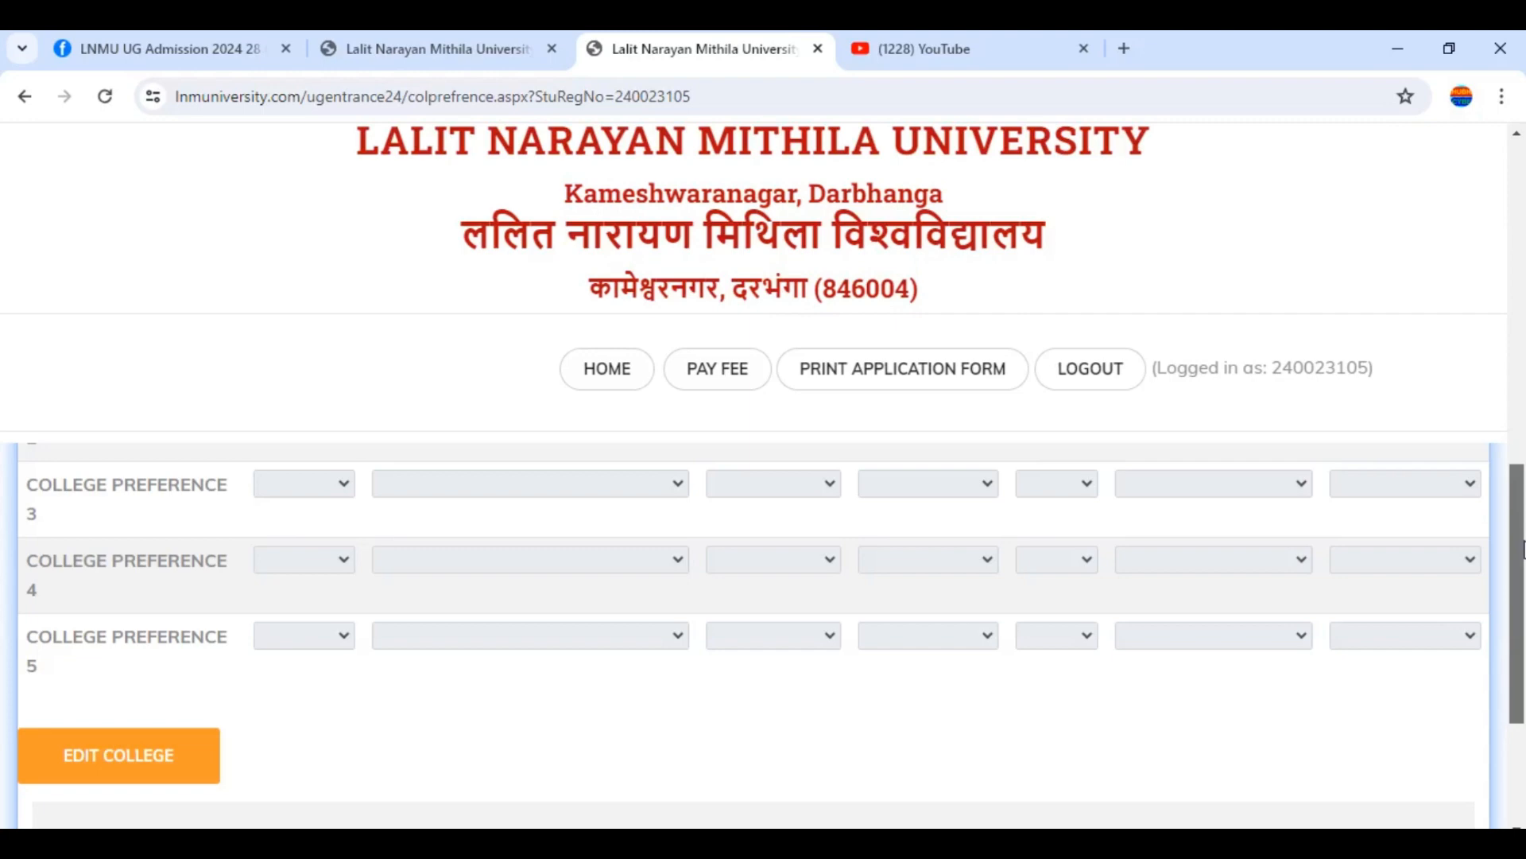
pyautogui.moveTo(1524, 549); pyautogui.dragTo(1499, 455)
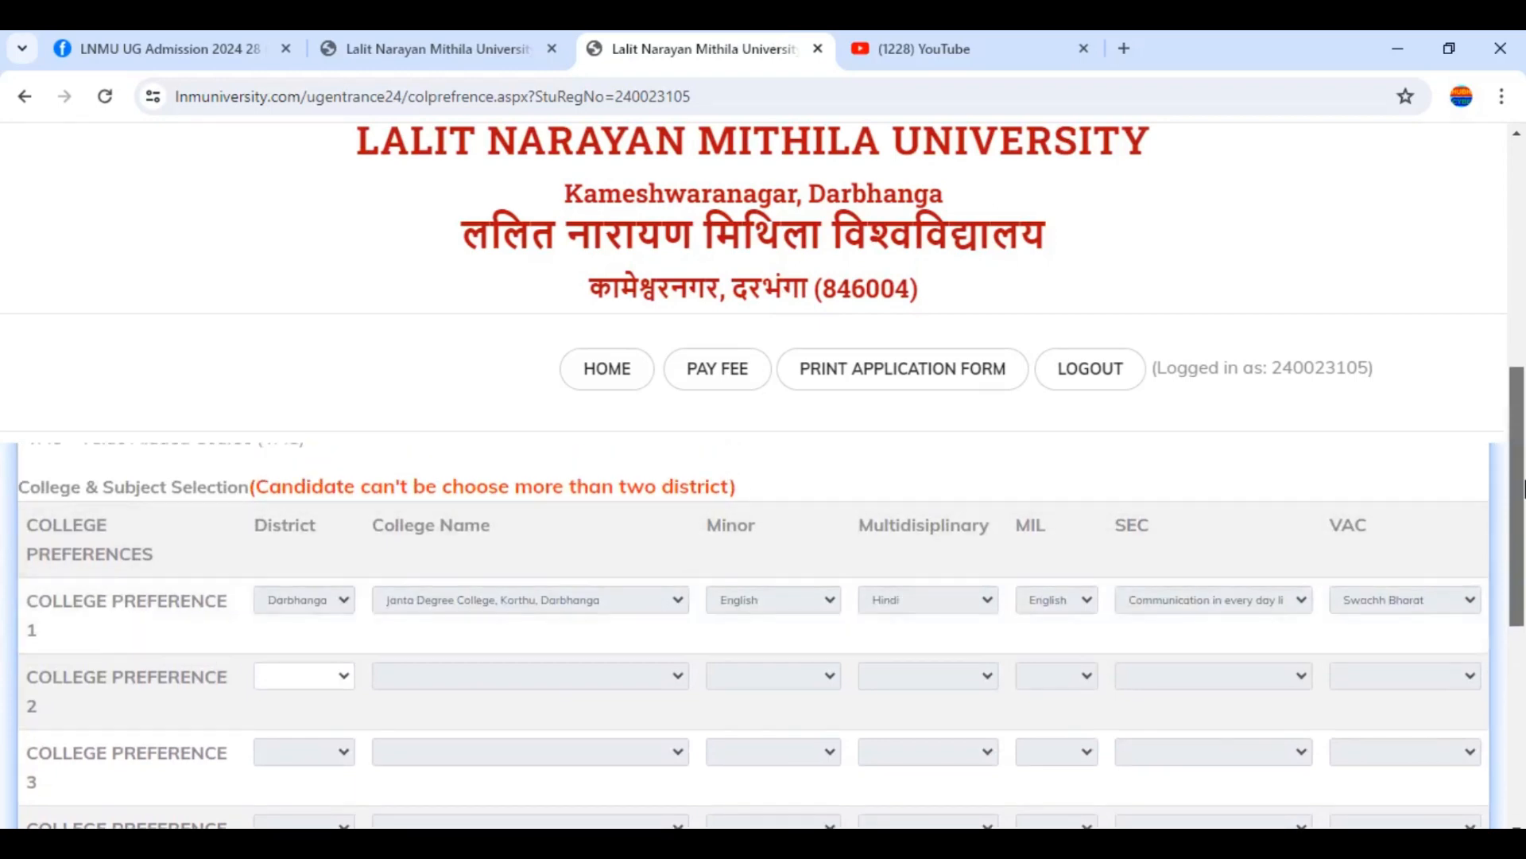
pyautogui.scroll(-2, 908, 545)
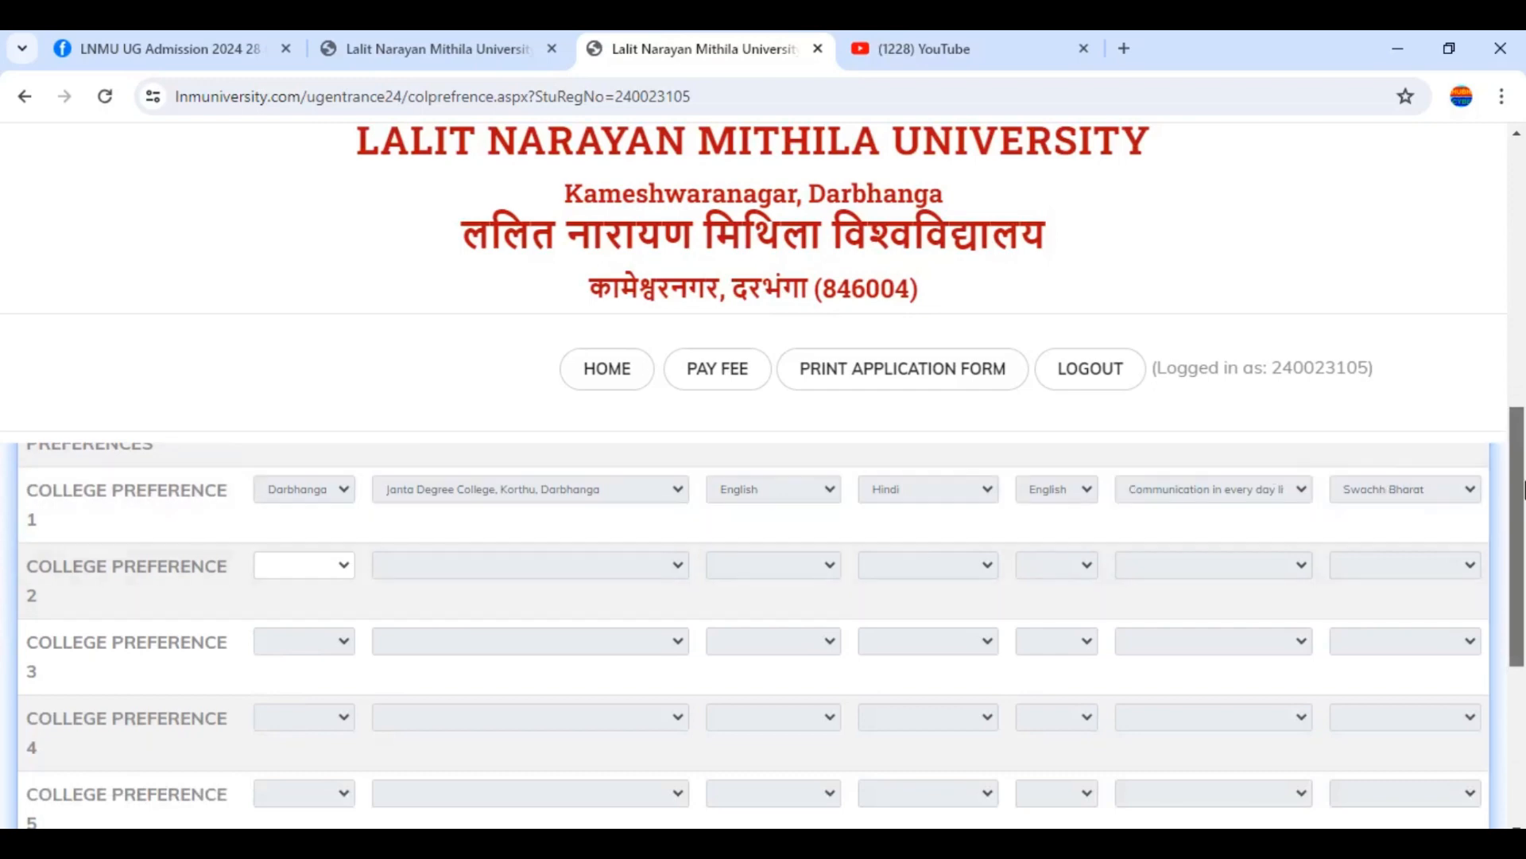
pyautogui.scroll(-4, 1518, 621)
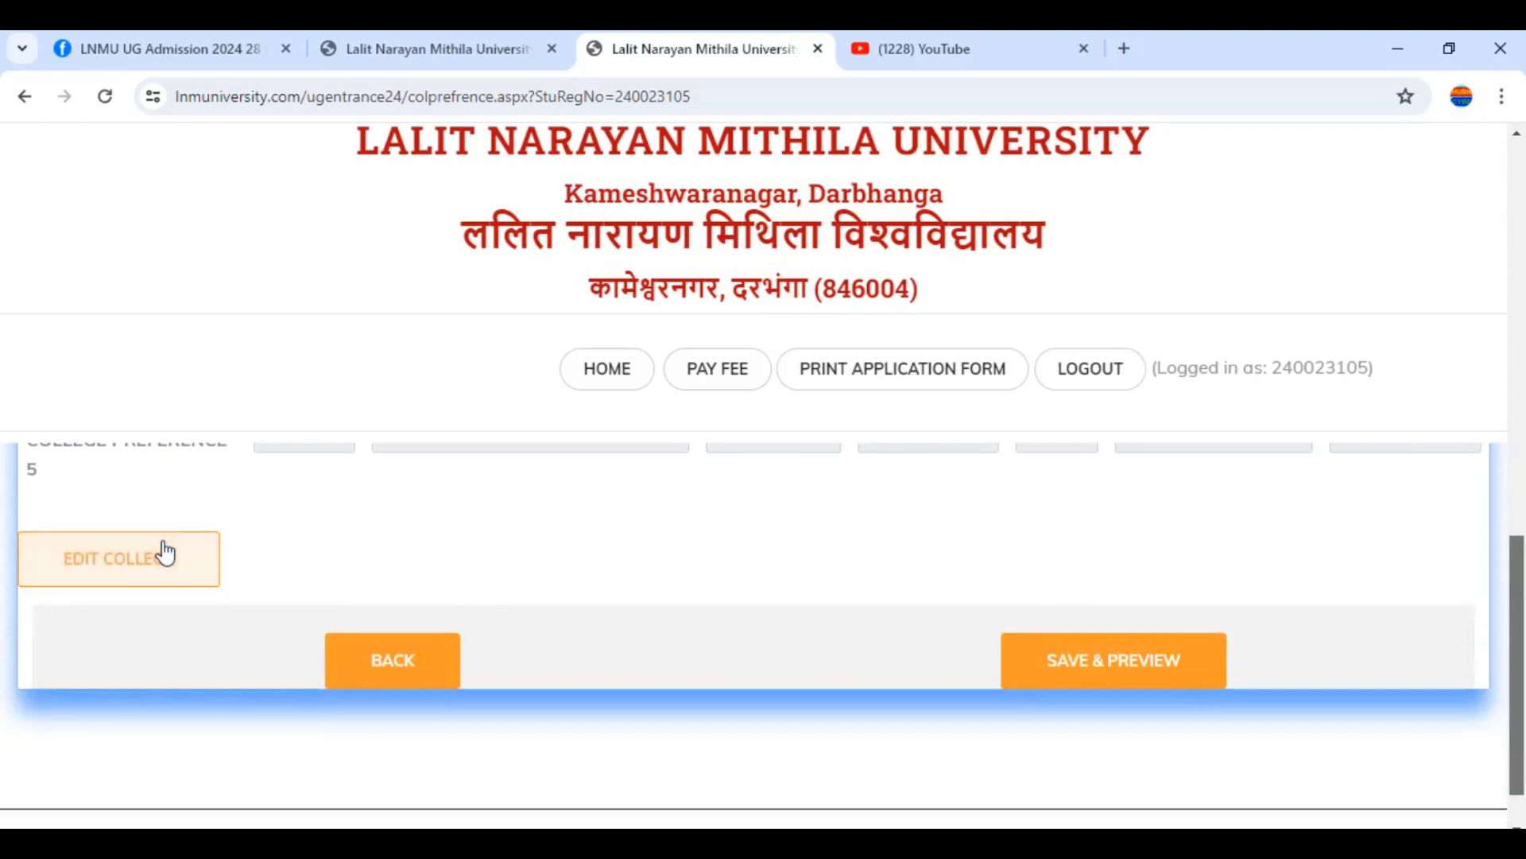
pyautogui.moveTo(1522, 592); pyautogui.dragTo(1520, 397)
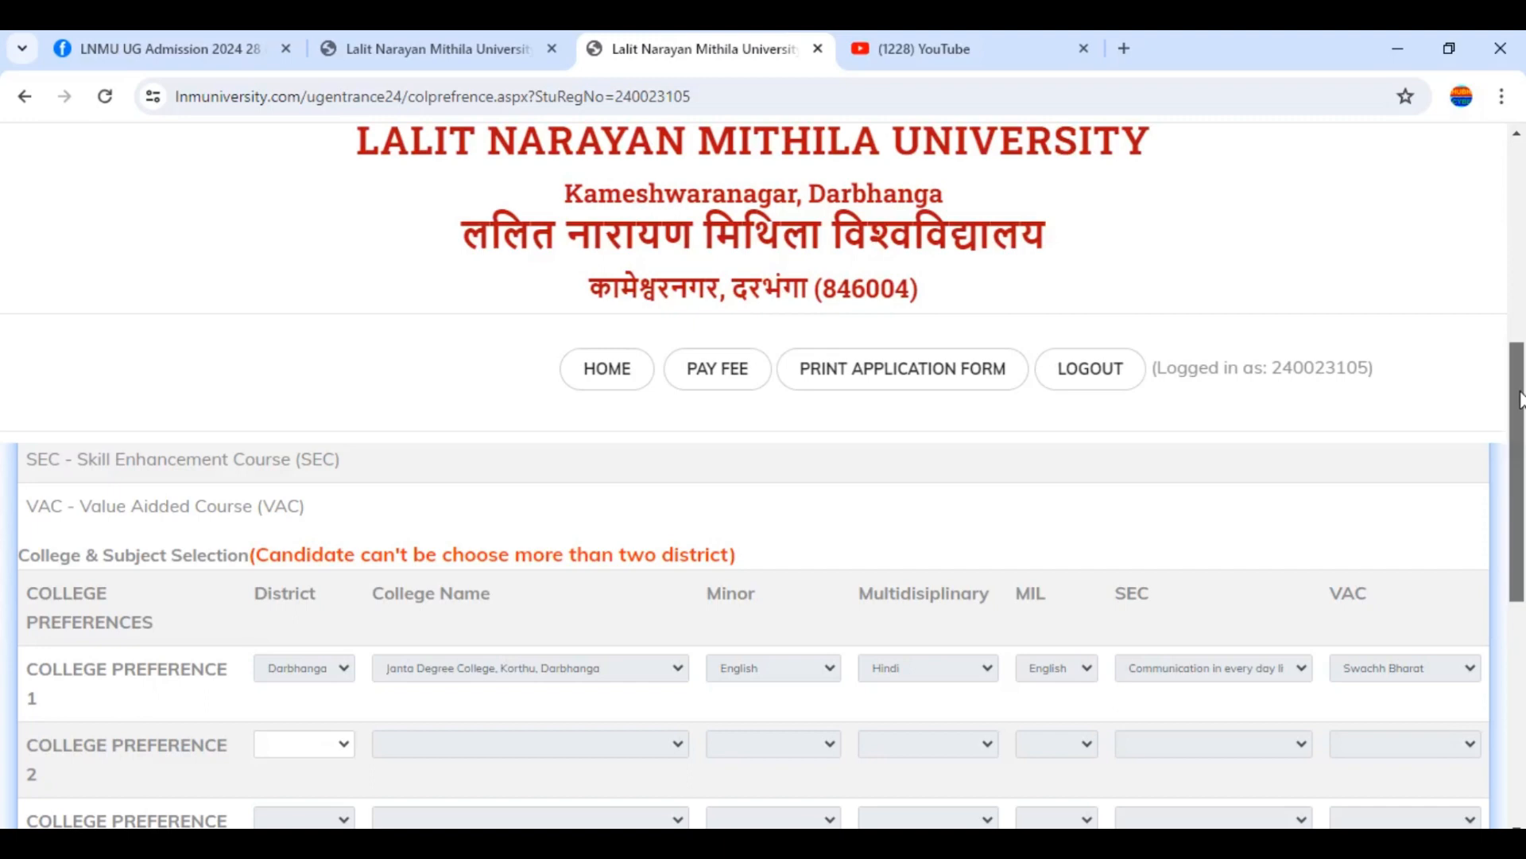
pyautogui.moveTo(1521, 399); pyautogui.dragTo(1523, 481)
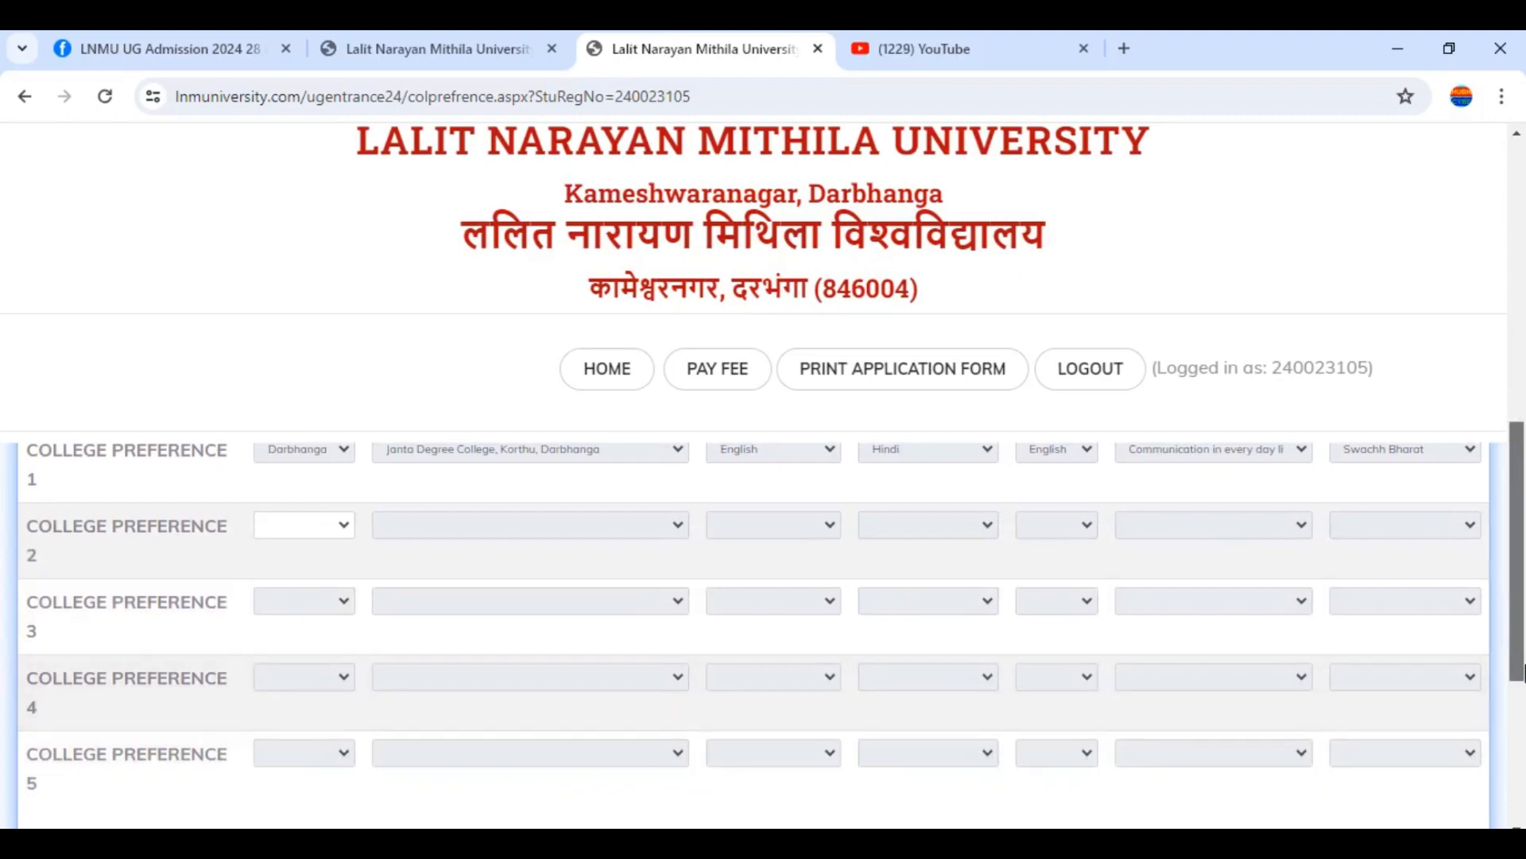
pyautogui.moveTo(1523, 674); pyautogui.dragTo(1523, 685)
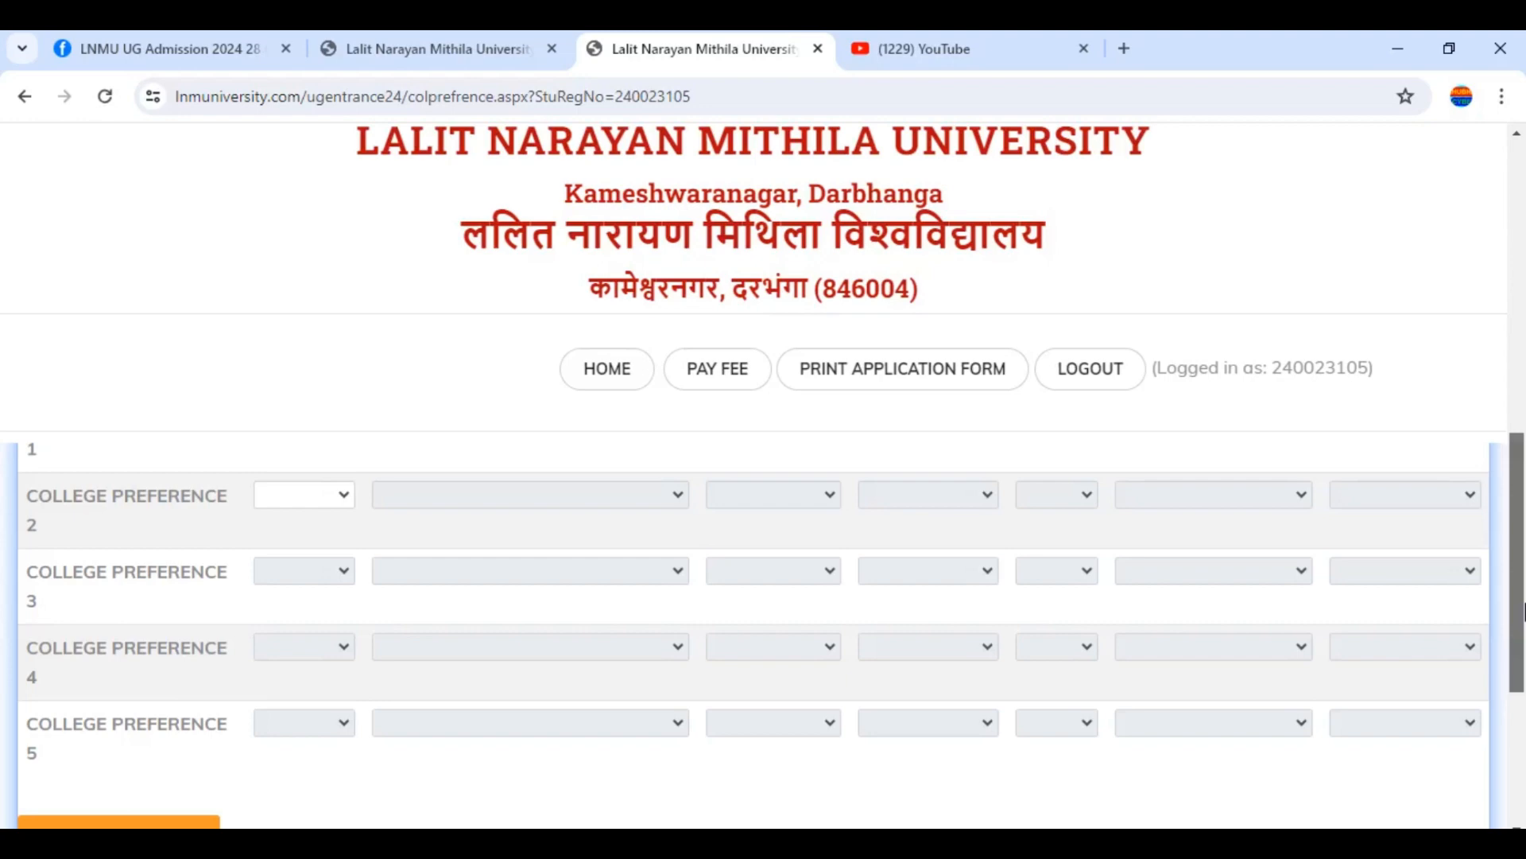
pyautogui.scroll(-3, 1485, 680)
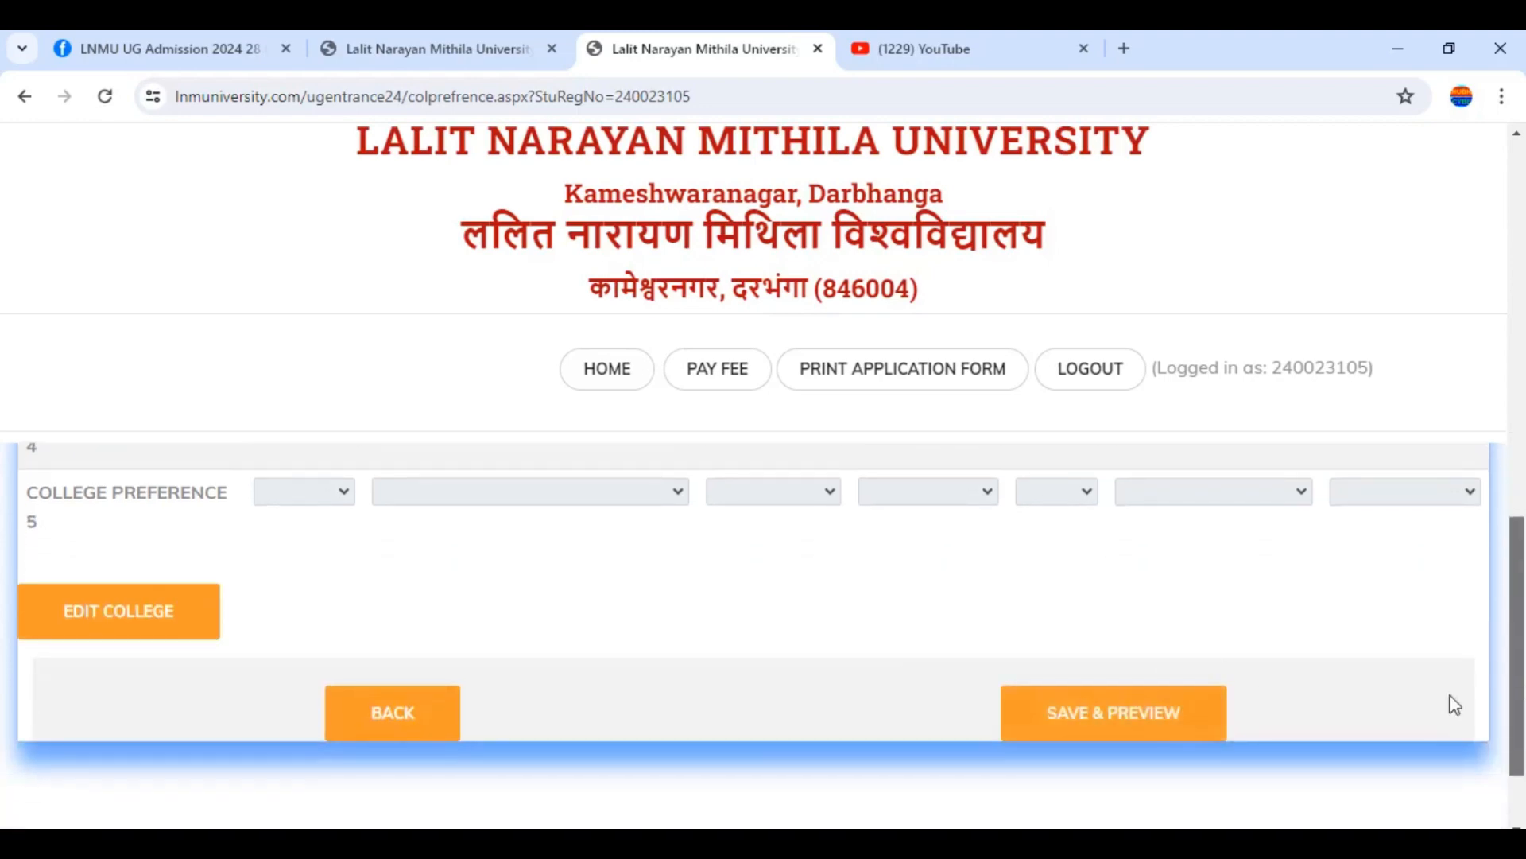